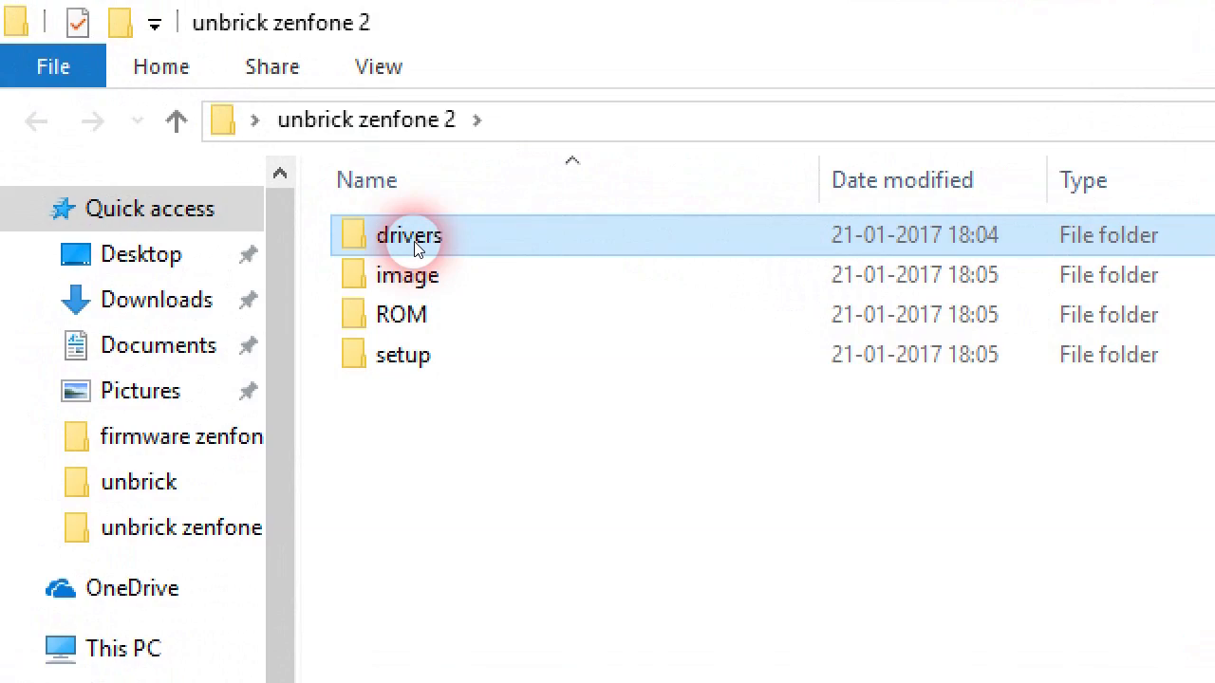
Open the drivers folder and launch iSocUSB-Driver_v1.2.0.exe with administrator rights.
double_click(413, 241)
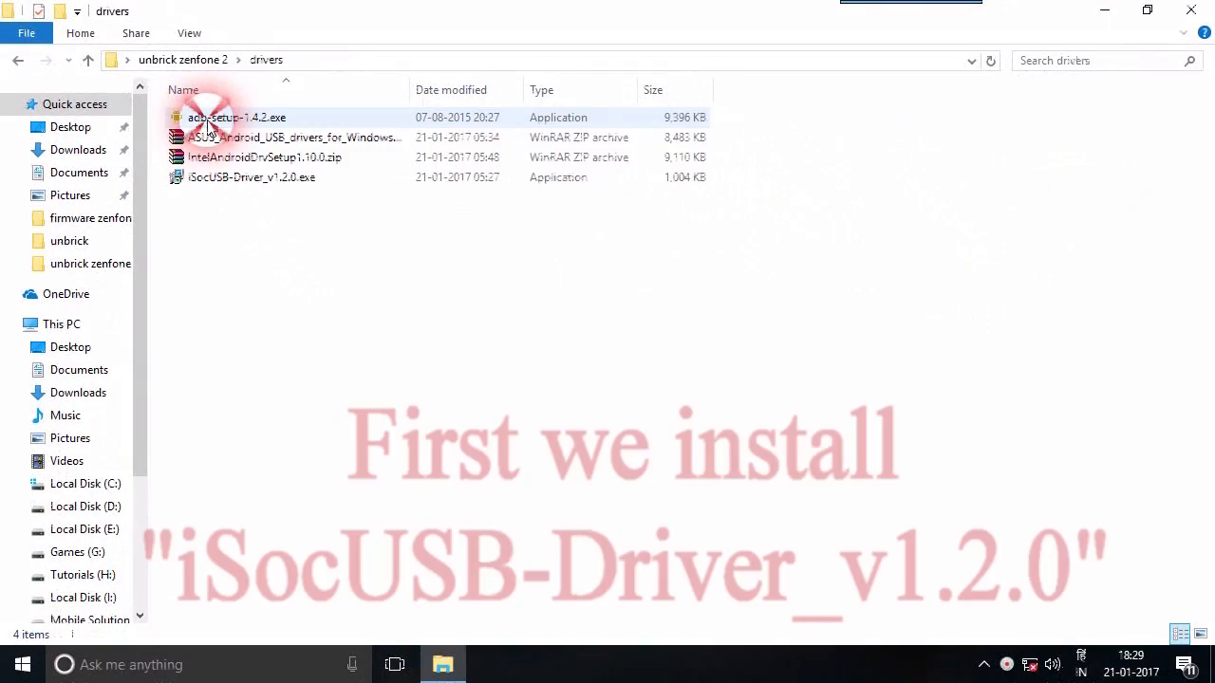
click(205, 177)
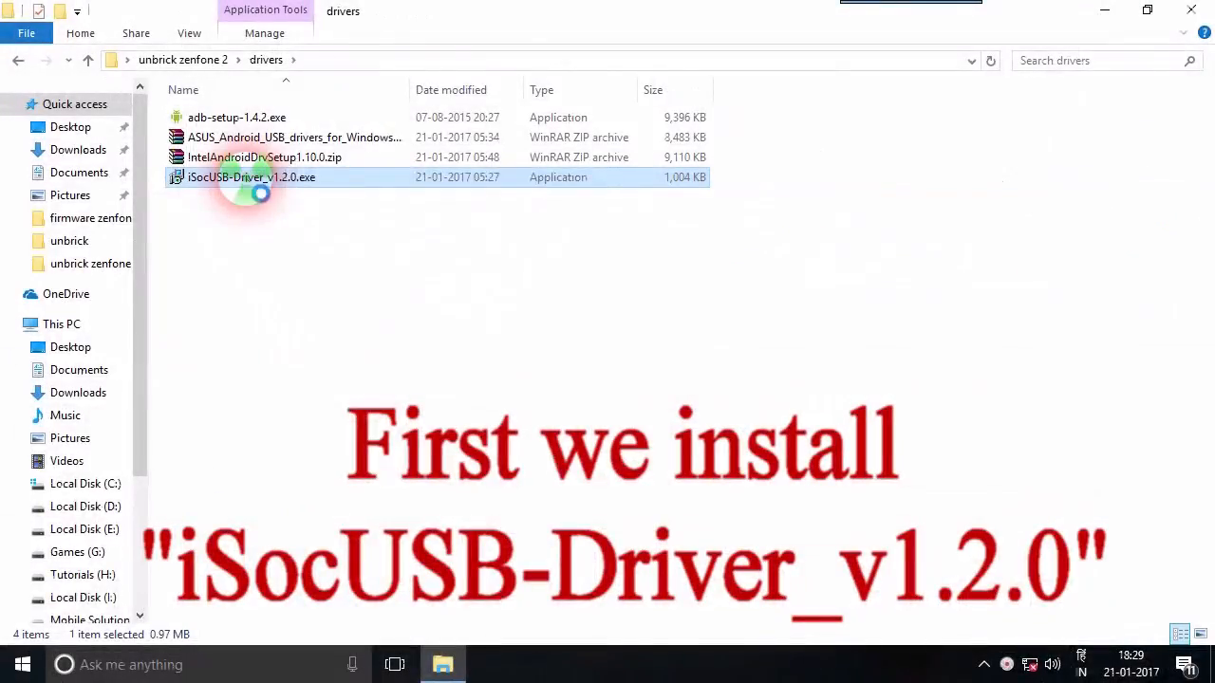
right_click(492, 347)
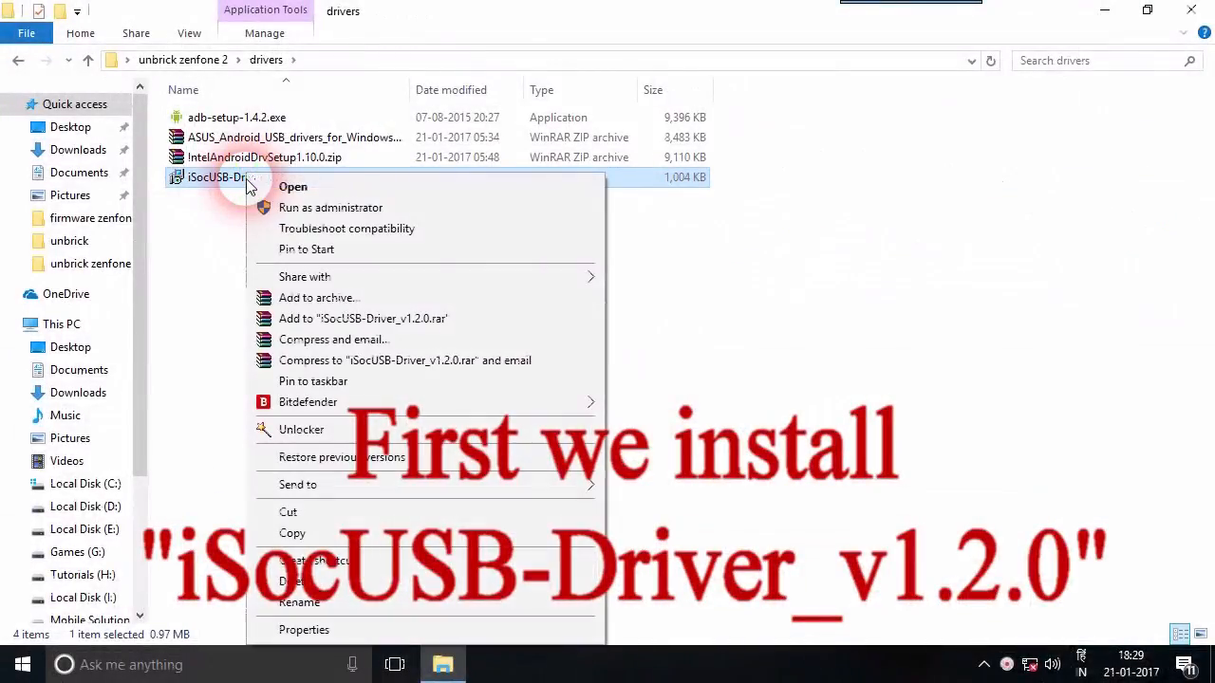
click(303, 211)
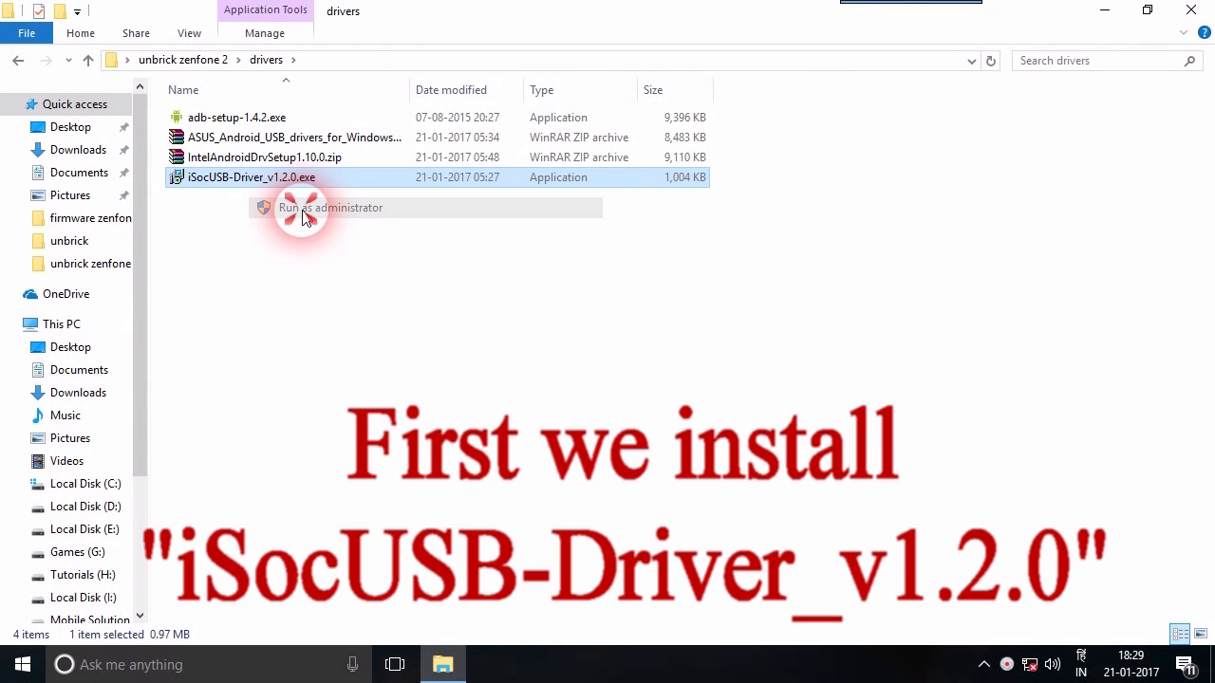
Accept the licence agreement in the iSocUSB Driver setup, keep the default Start Menu folder iSocUSB Driver, and start the installation.
click(717, 483)
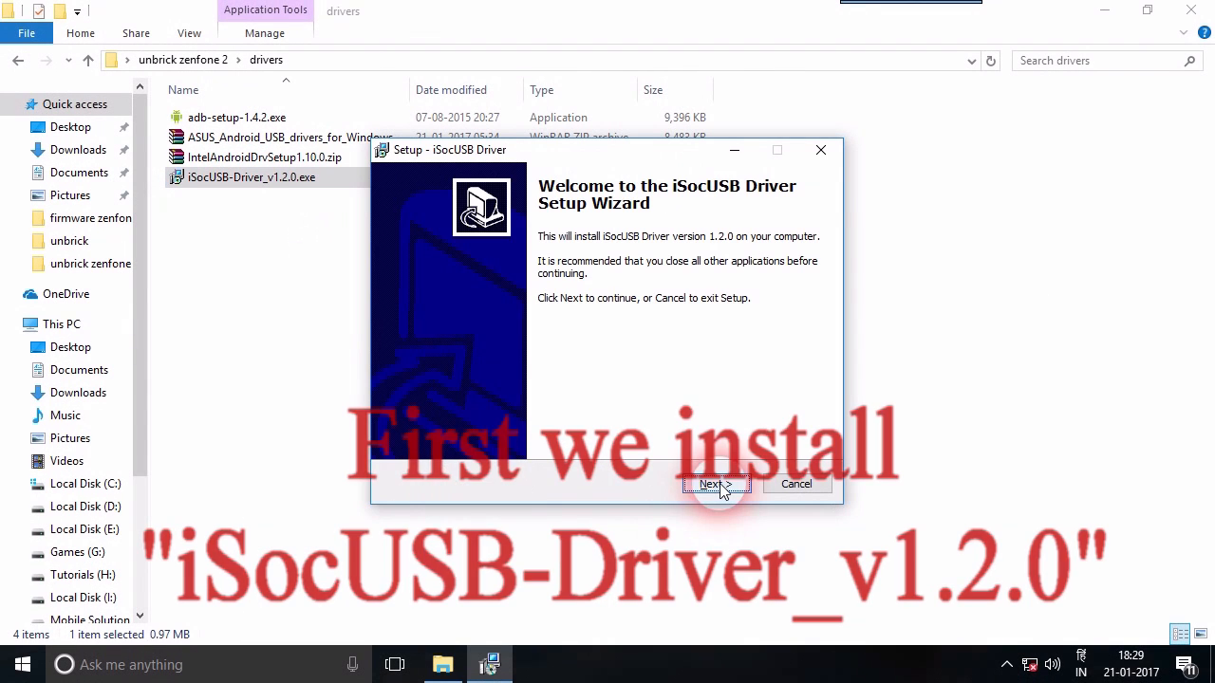
click(486, 432)
click(717, 485)
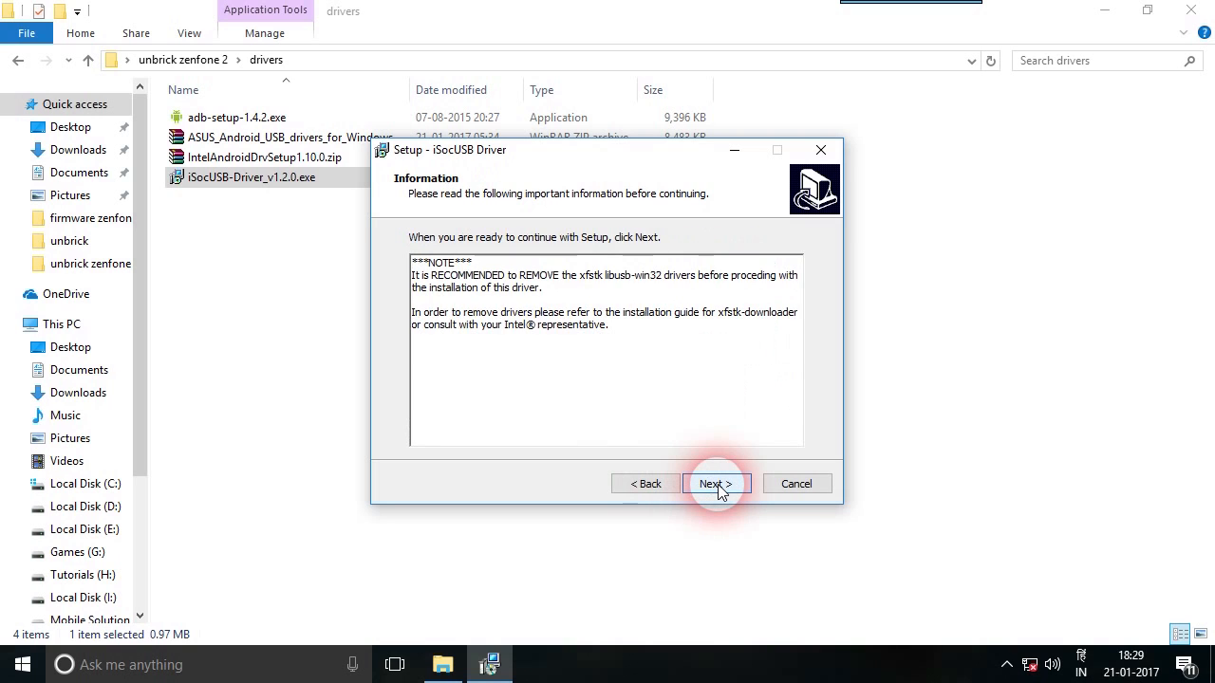
click(718, 486)
click(717, 486)
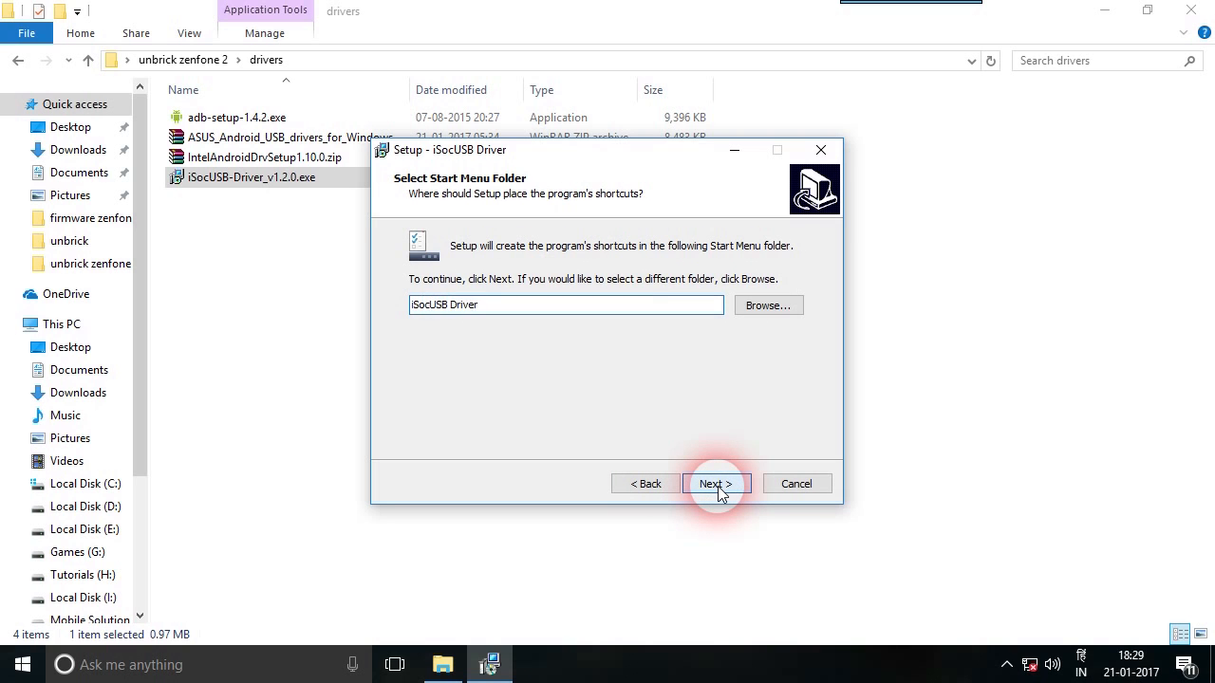
click(718, 486)
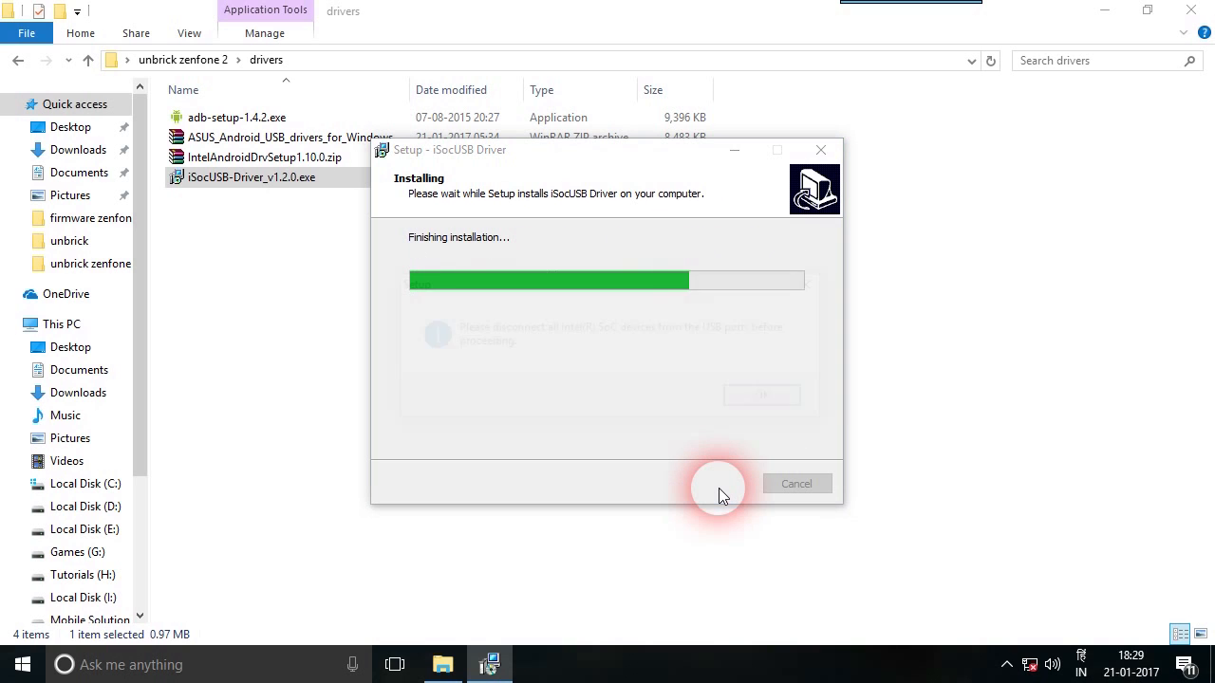
Acknowledge the device-disconnect notice, allow the unverified driver software to install anyway, and finish the iSocUSB Driver setup.
click(754, 400)
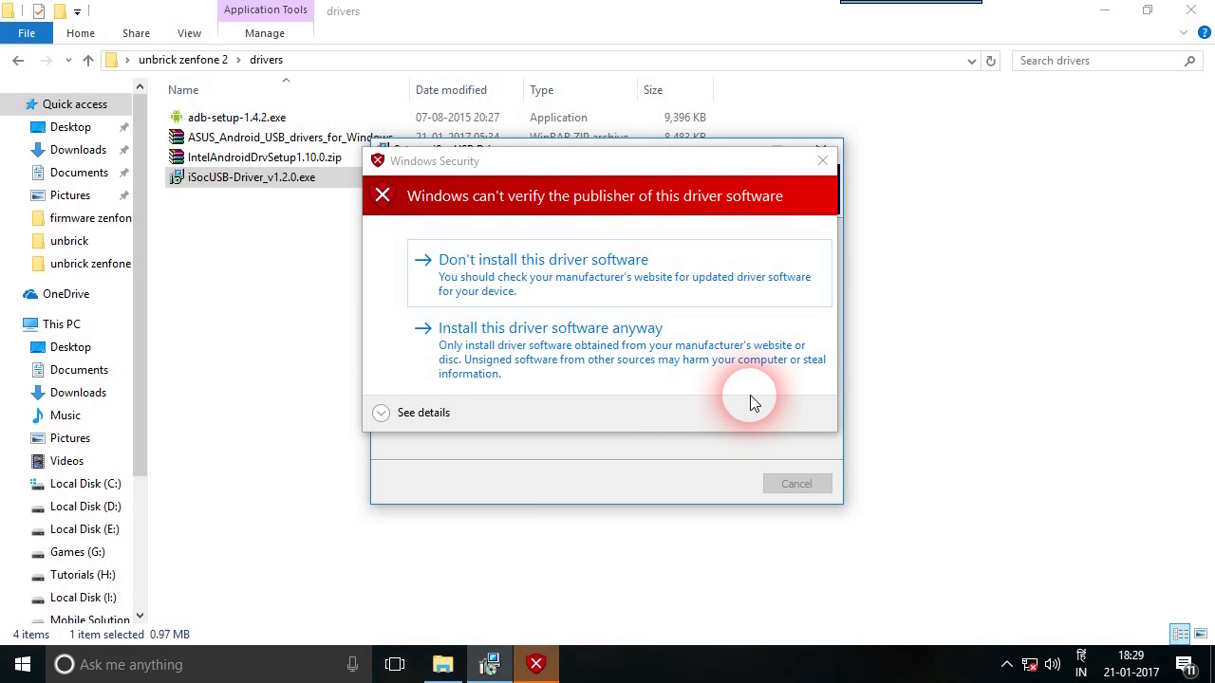
click(614, 359)
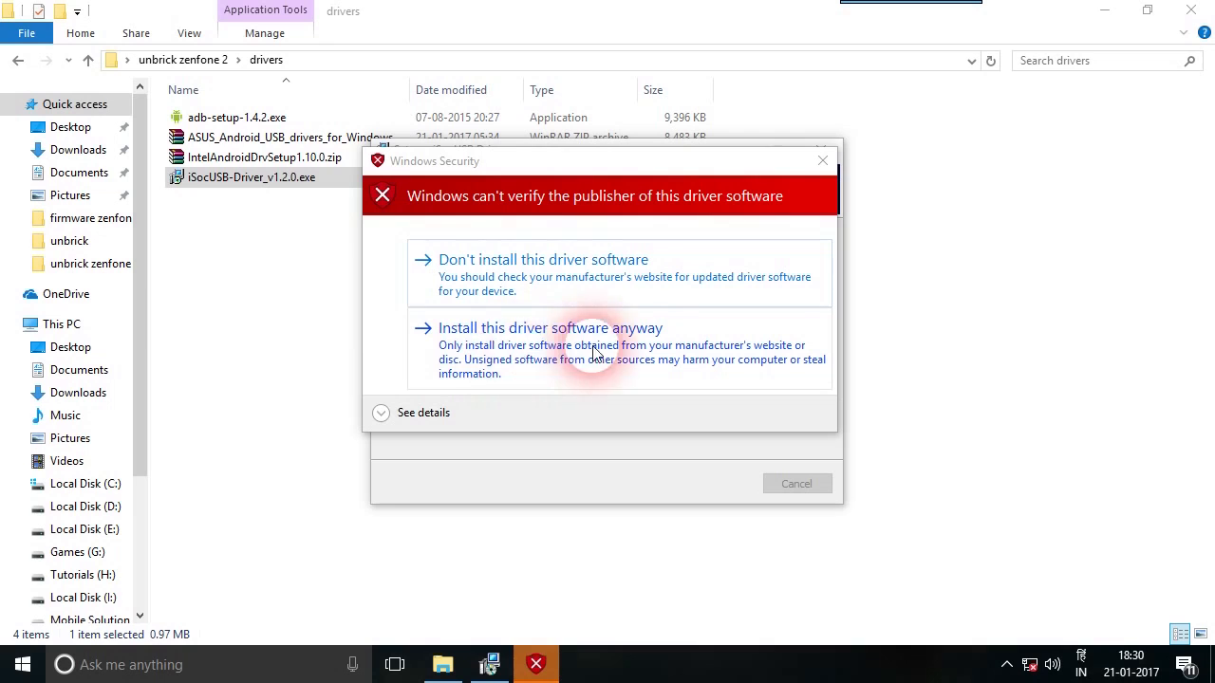
click(518, 370)
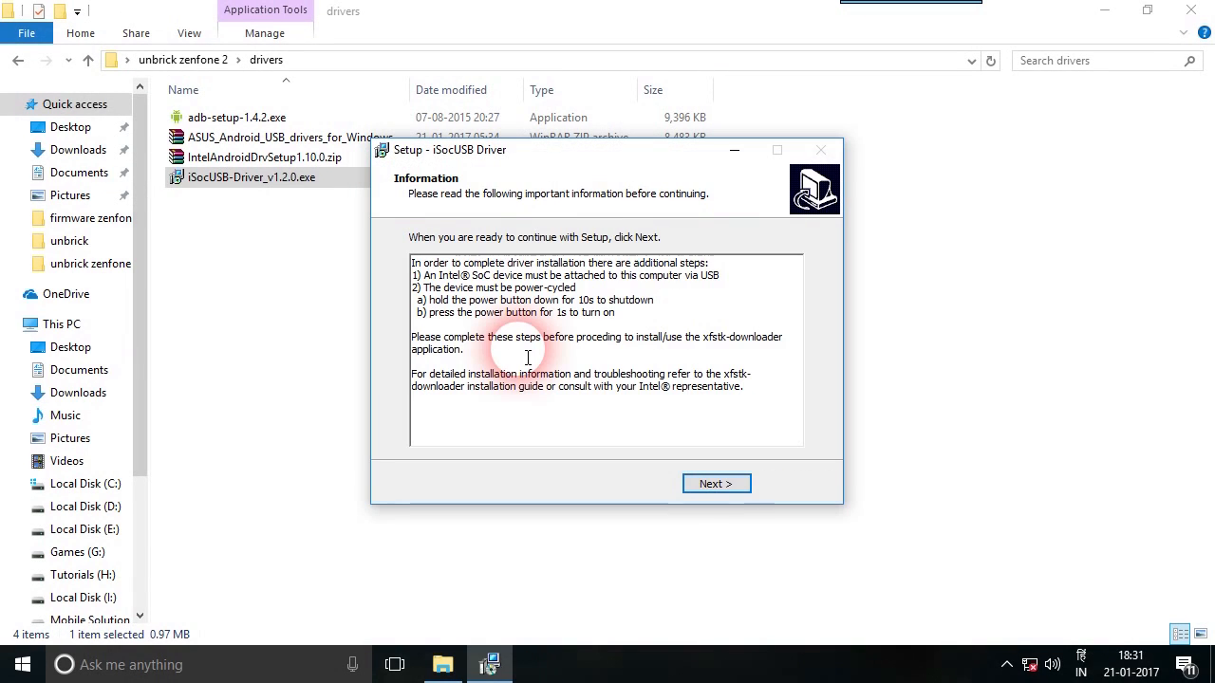
click(715, 484)
click(715, 486)
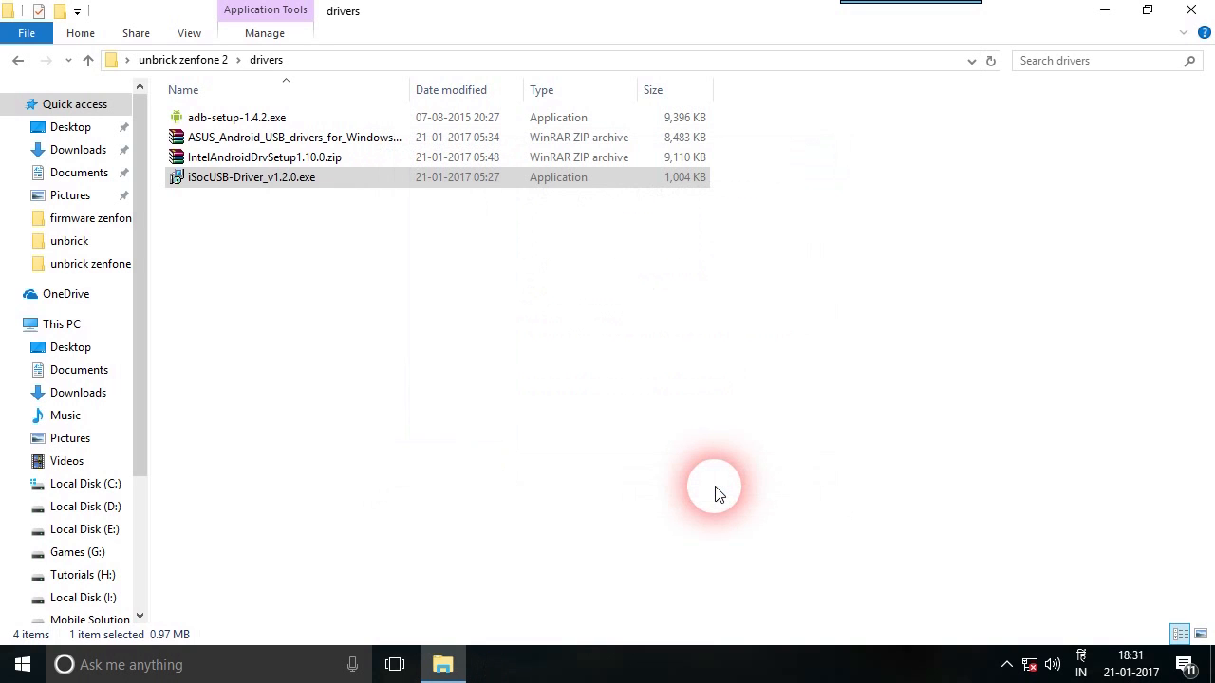
right_click(420, 302)
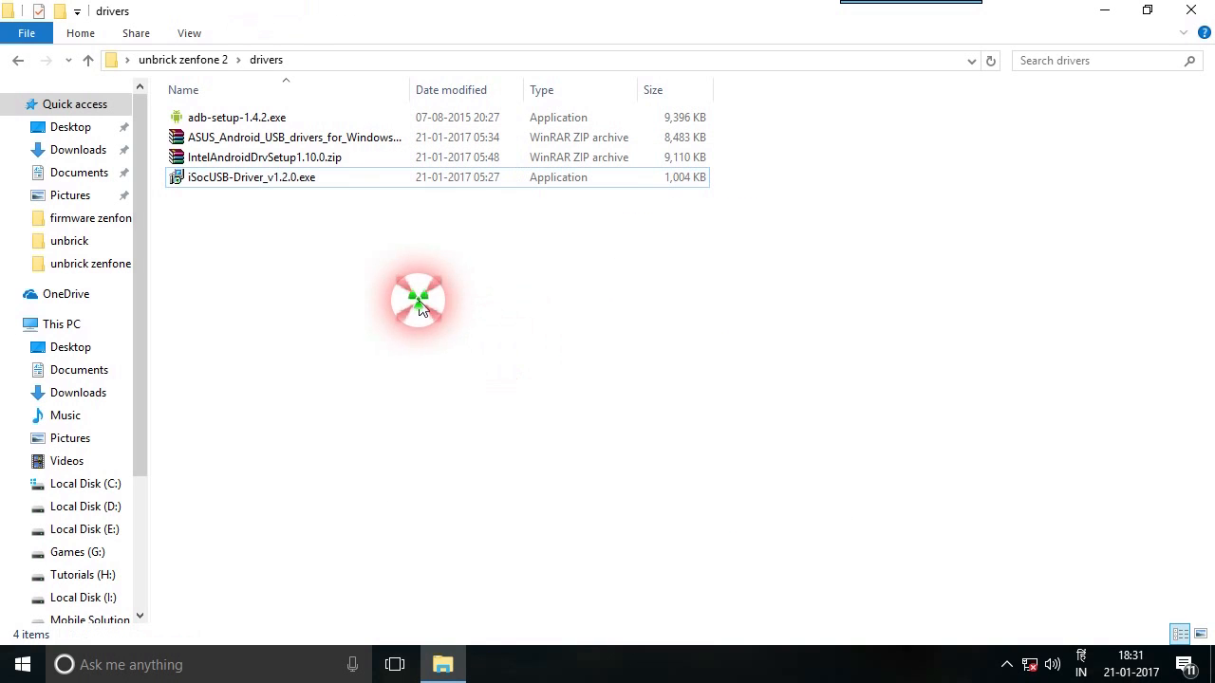
click(480, 415)
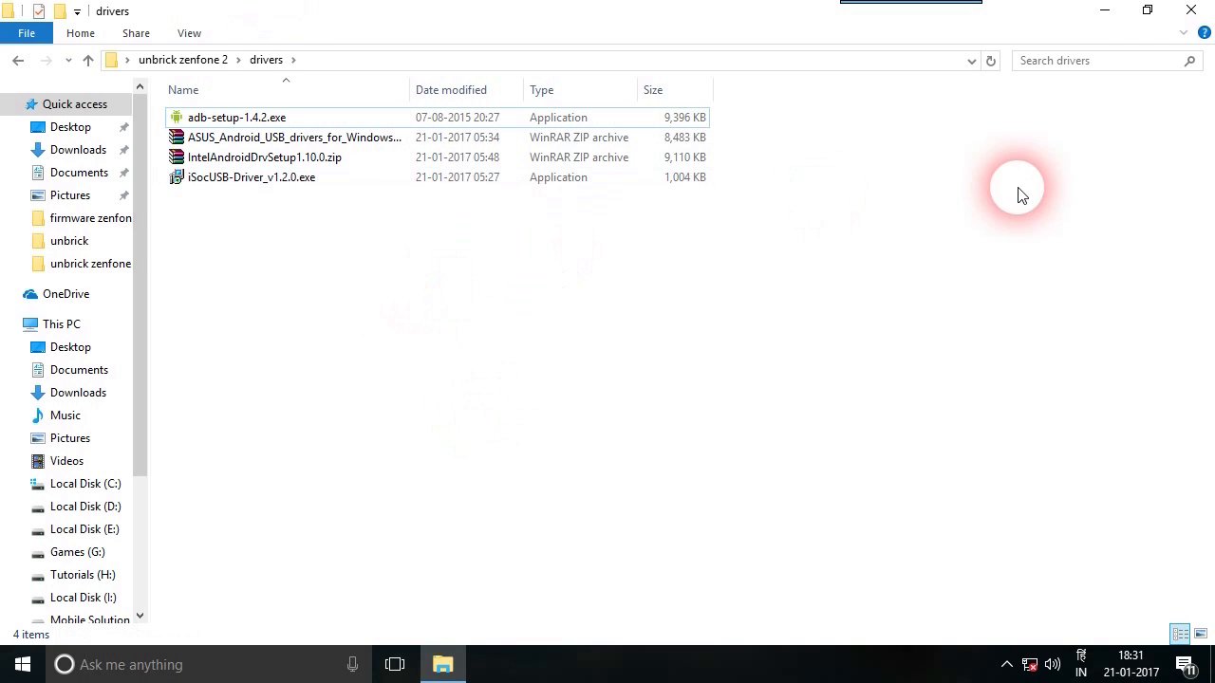
Open Device Manager through This PC's computer management and expand the Intel Soc category to check the installed driver.
click(1105, 11)
right_click(562, 222)
click(605, 268)
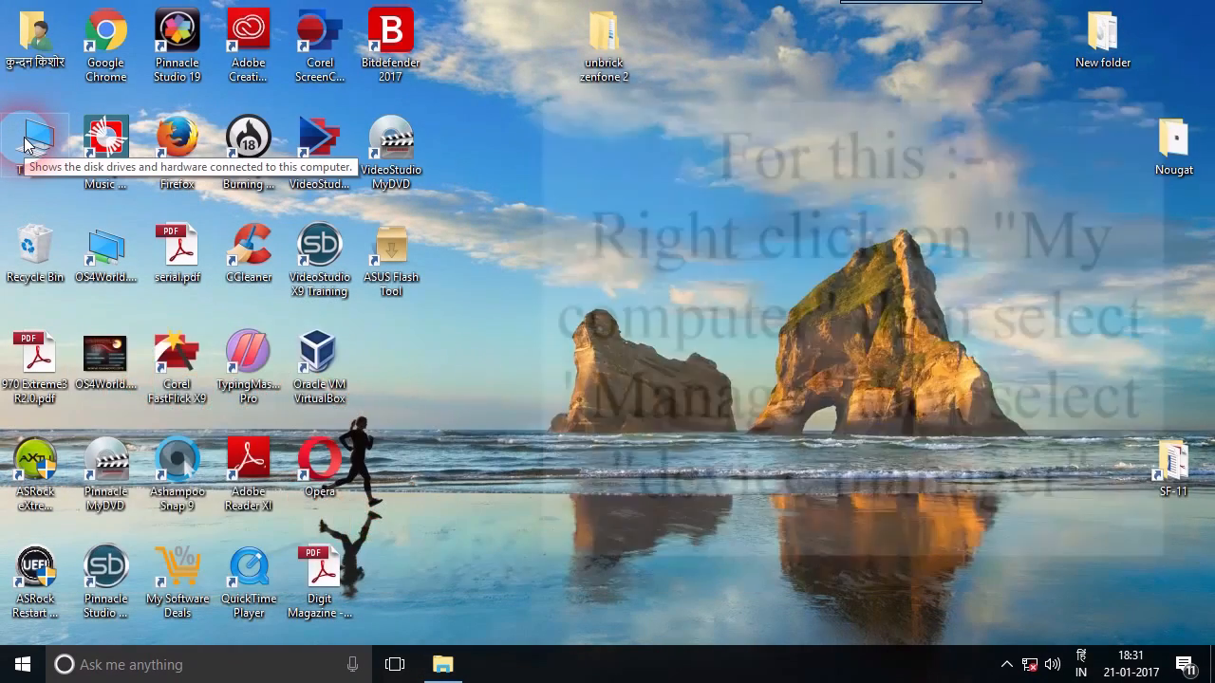
right_click(25, 143)
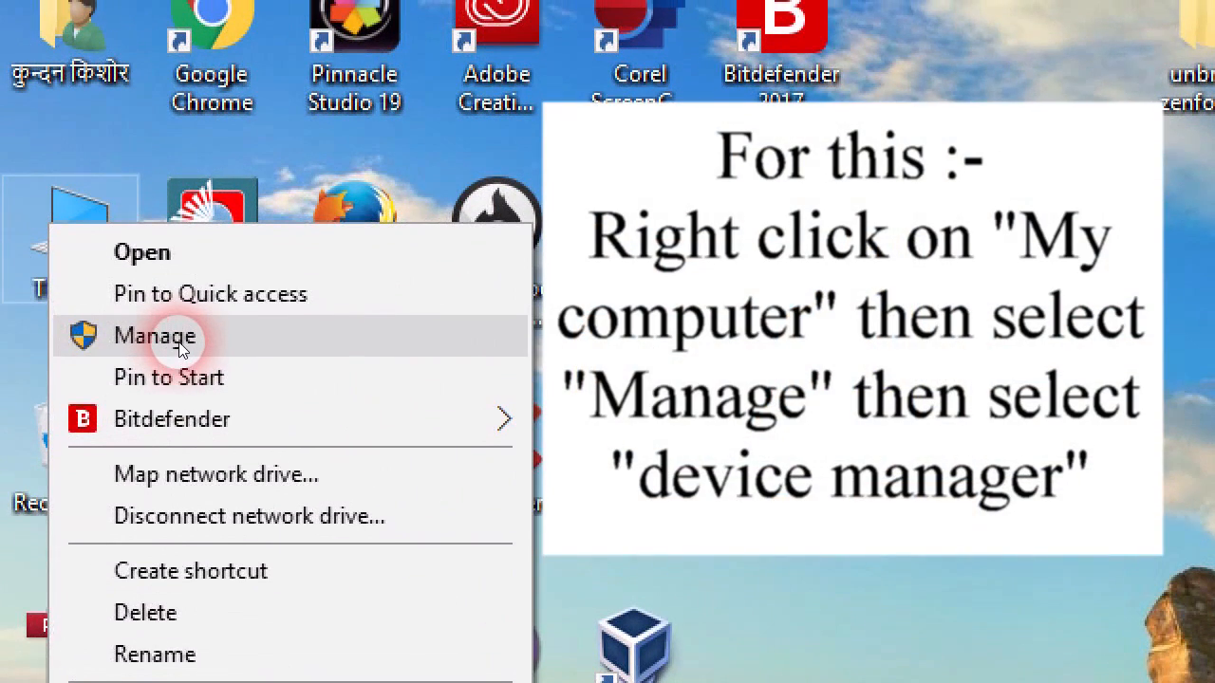
click(180, 347)
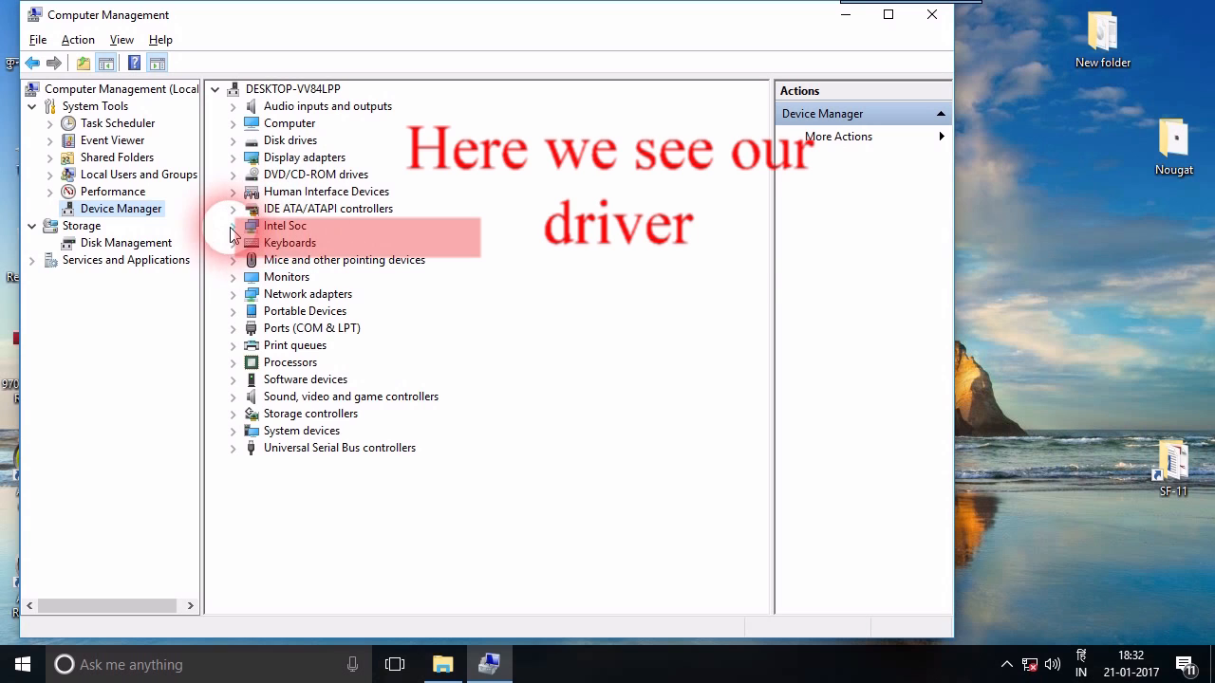
click(233, 226)
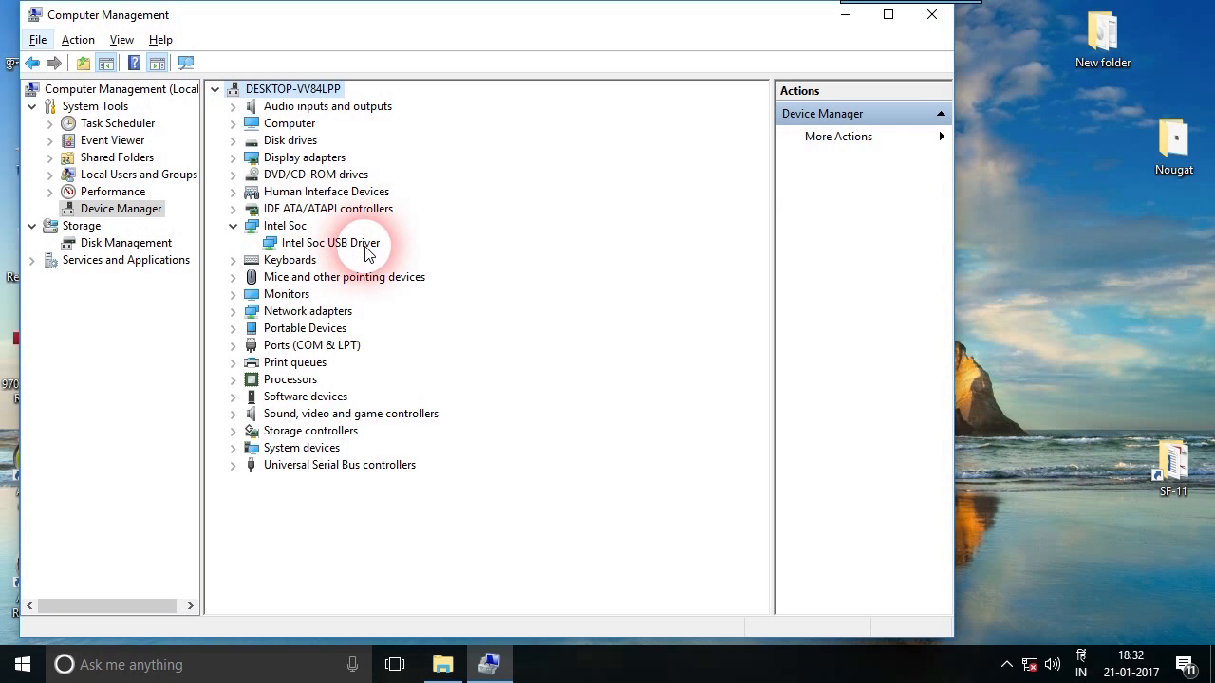
click(933, 17)
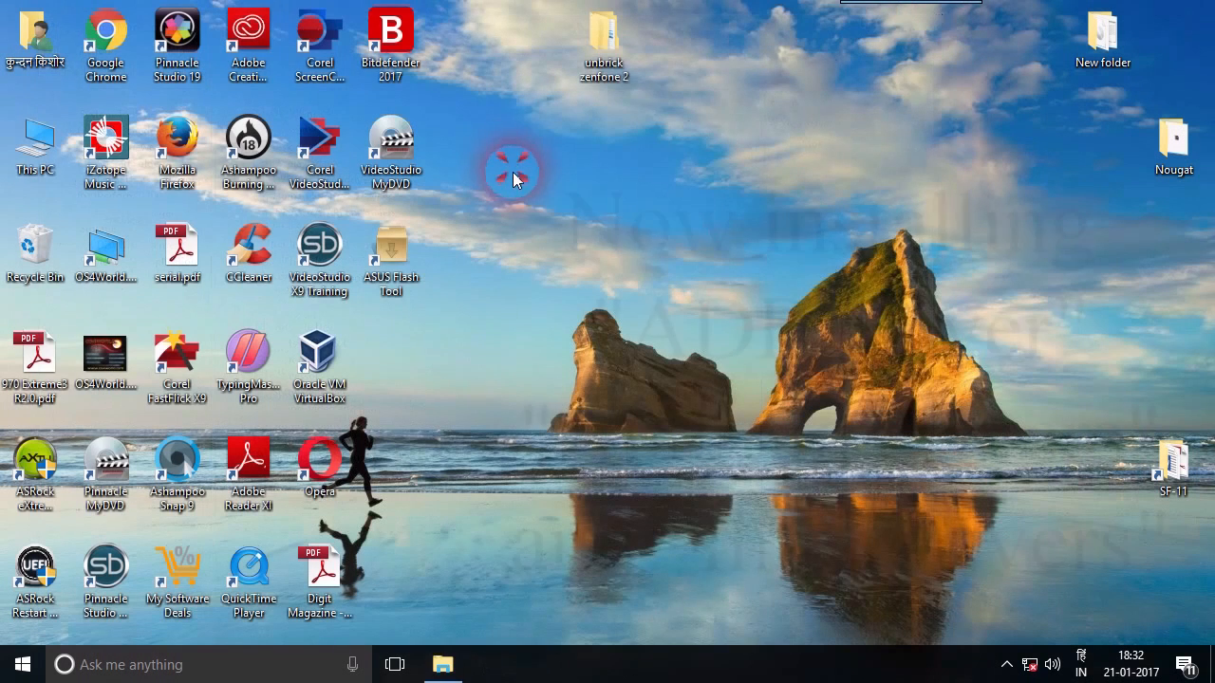
Return to the drivers folder and launch adb-setup-1.4.2.exe with administrator rights.
click(439, 668)
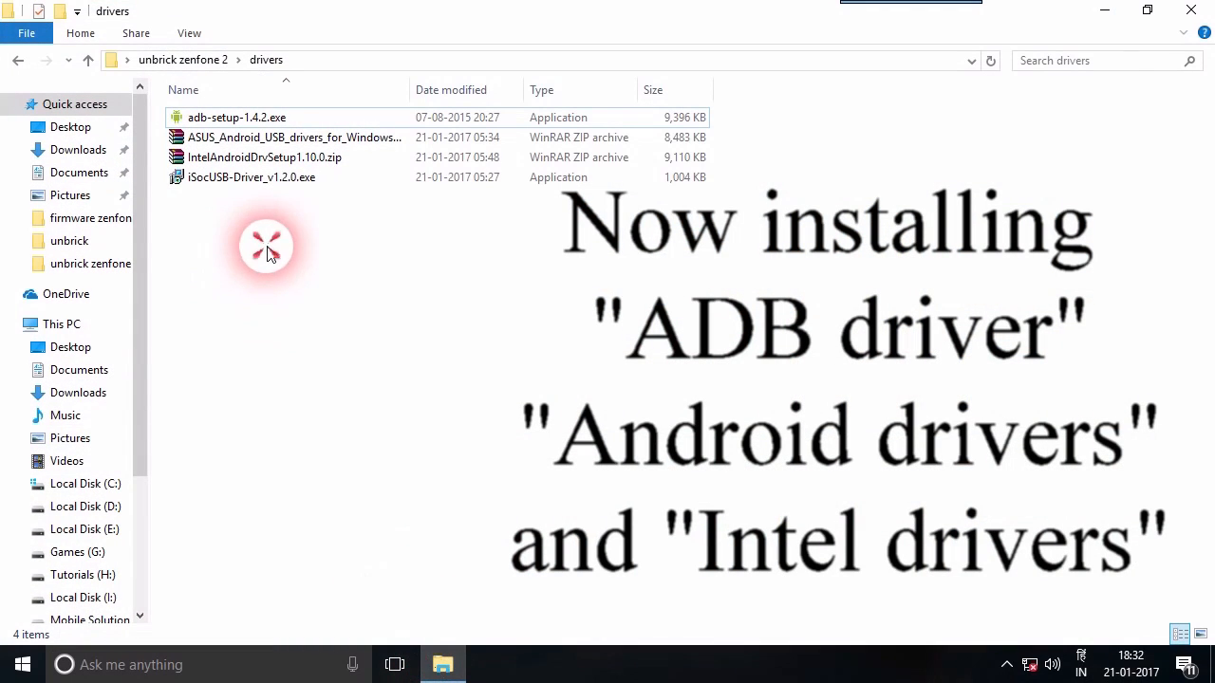
right_click(222, 121)
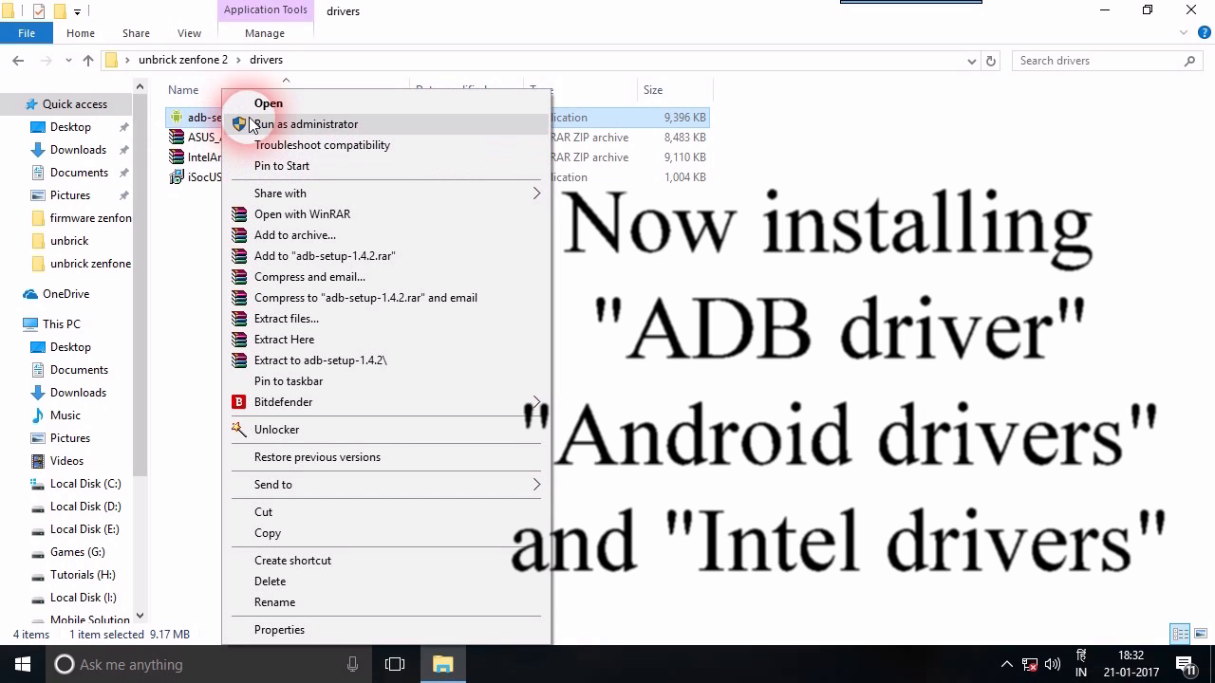
click(258, 125)
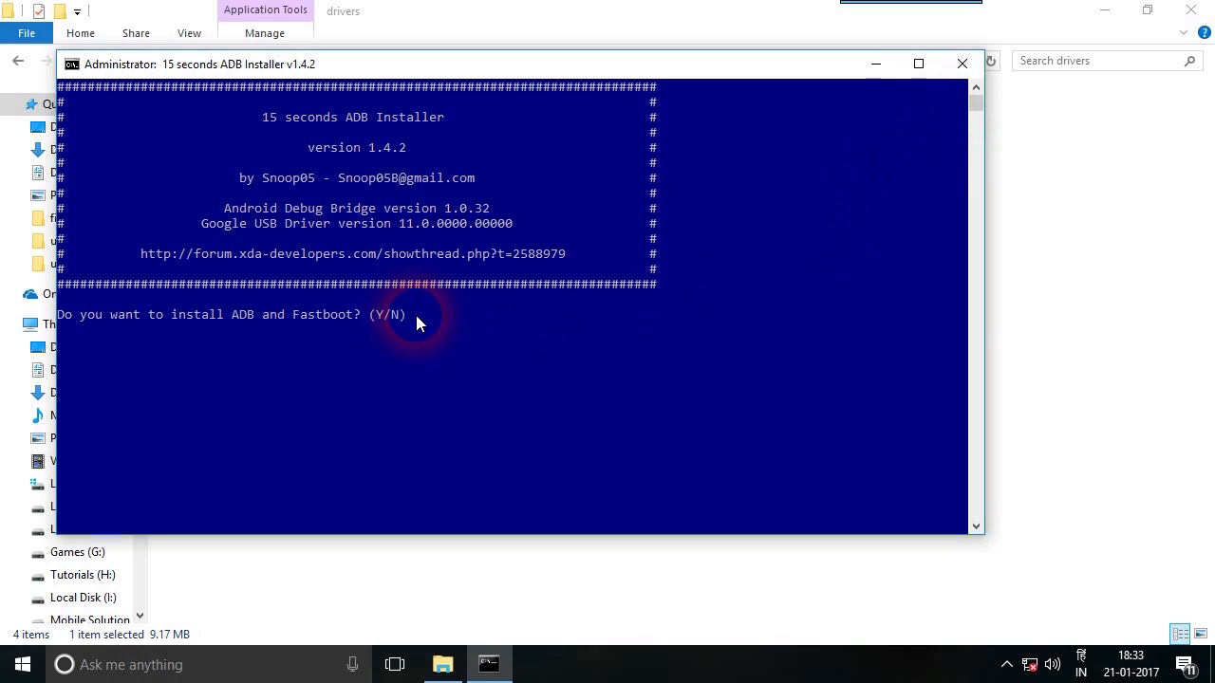
Answer y to install ADB and Fastboot system-wide along with the device drivers, and complete the Device Driver Installation Wizard.
key(Return)
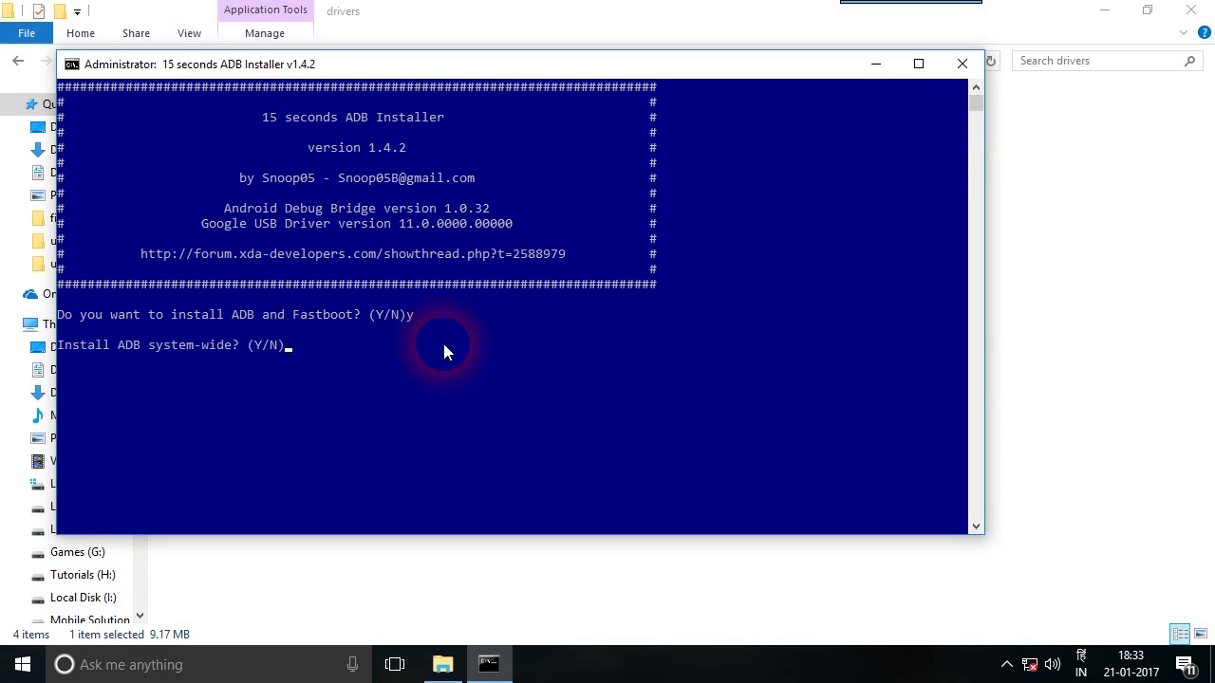
text(y)
key(Return)
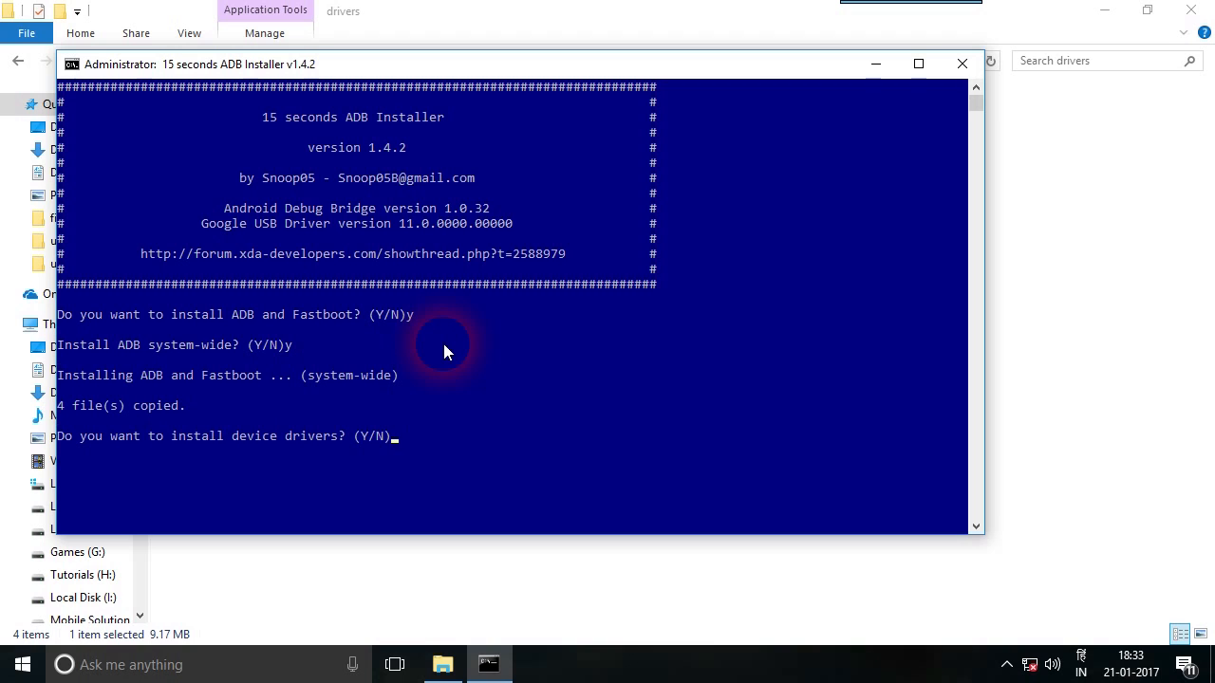
text(y)
key(Return)
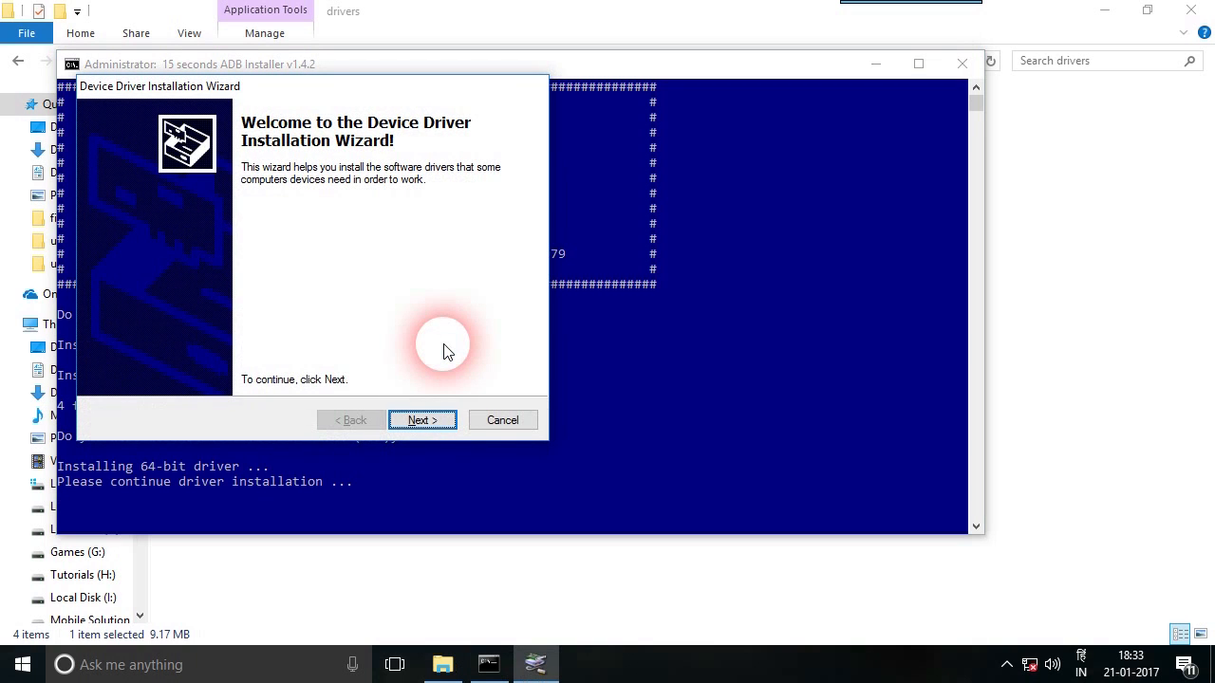
click(436, 424)
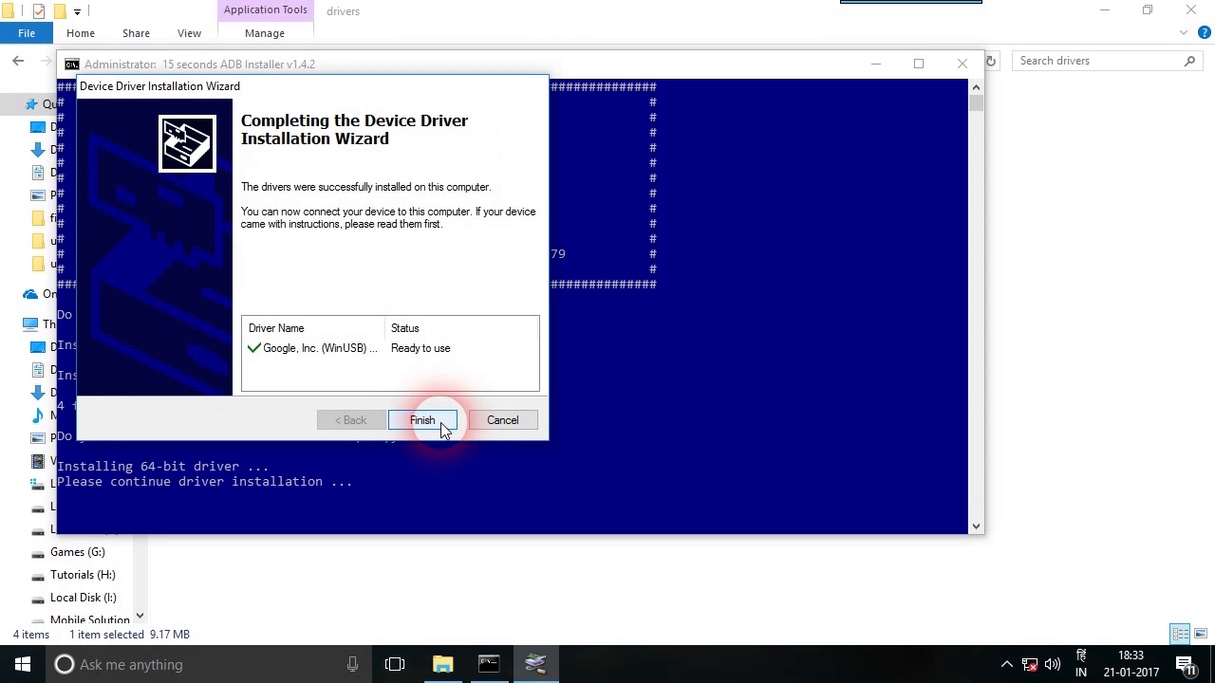
click(440, 423)
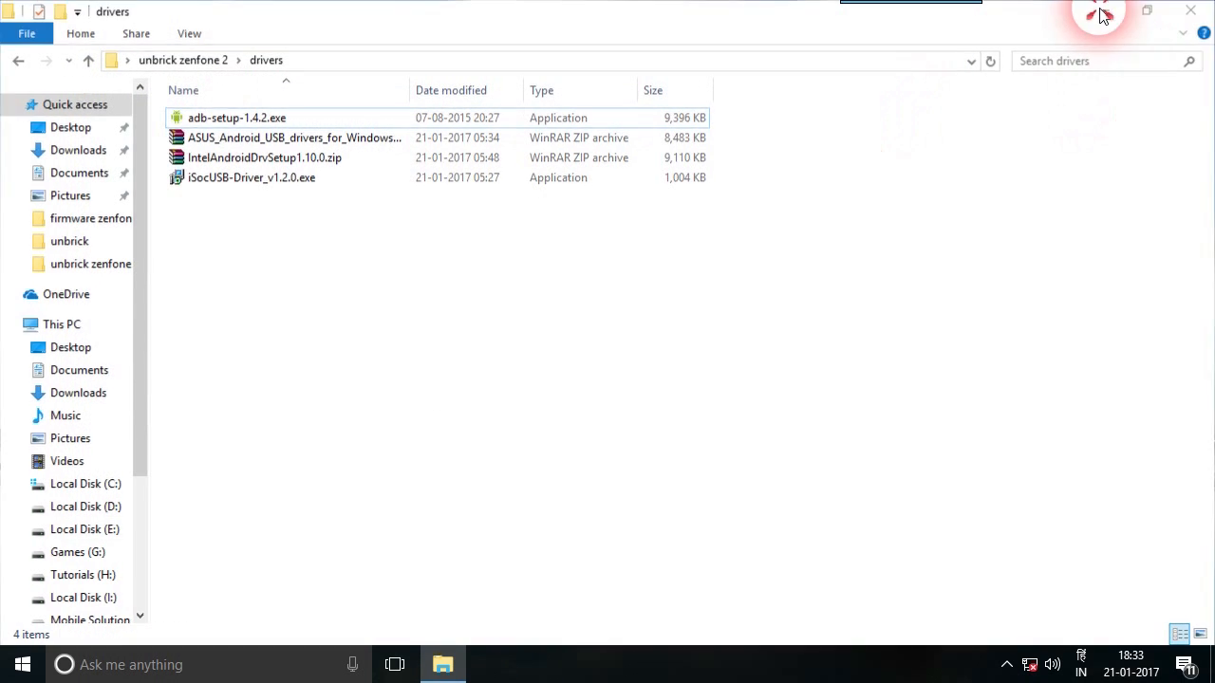
Minimise the drivers folder and open Command Prompt by searching for cmd.
click(1101, 15)
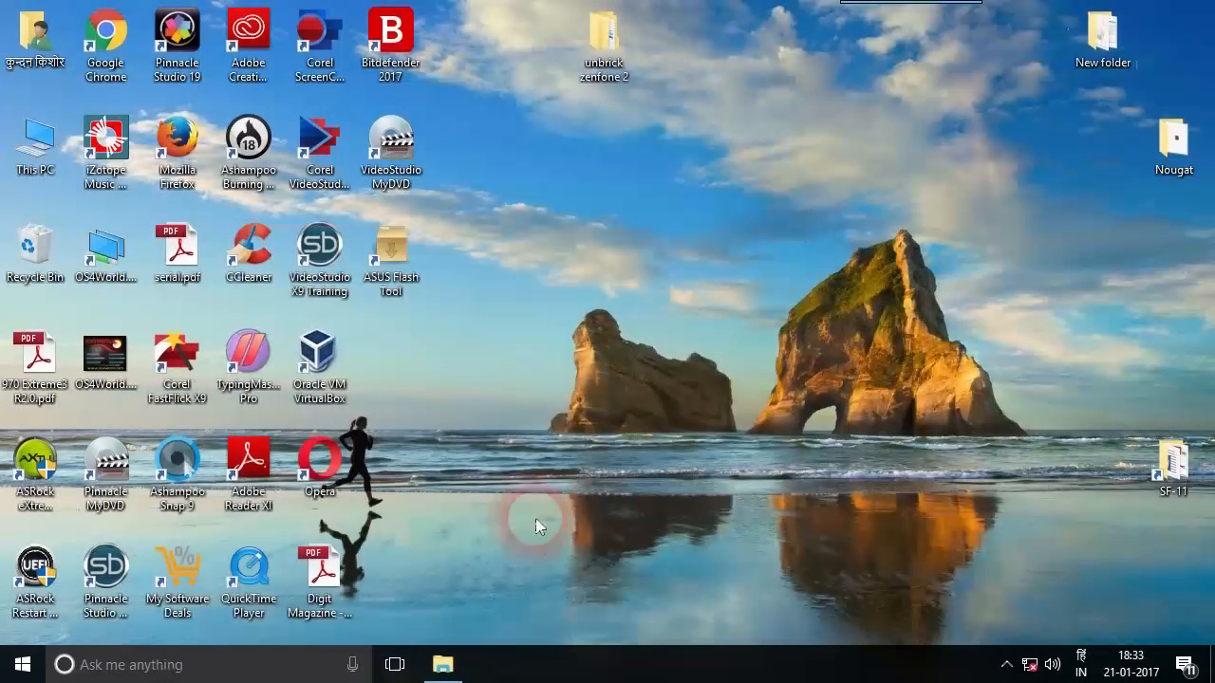
click(228, 670)
text(cm)
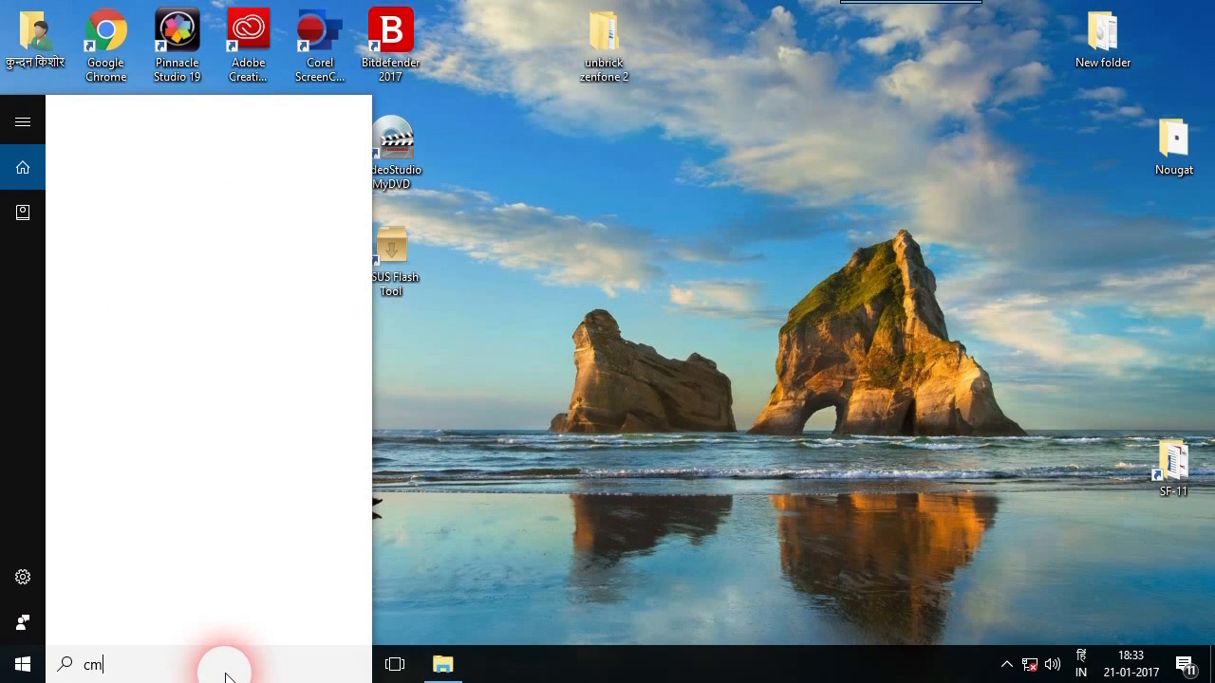
text(d)
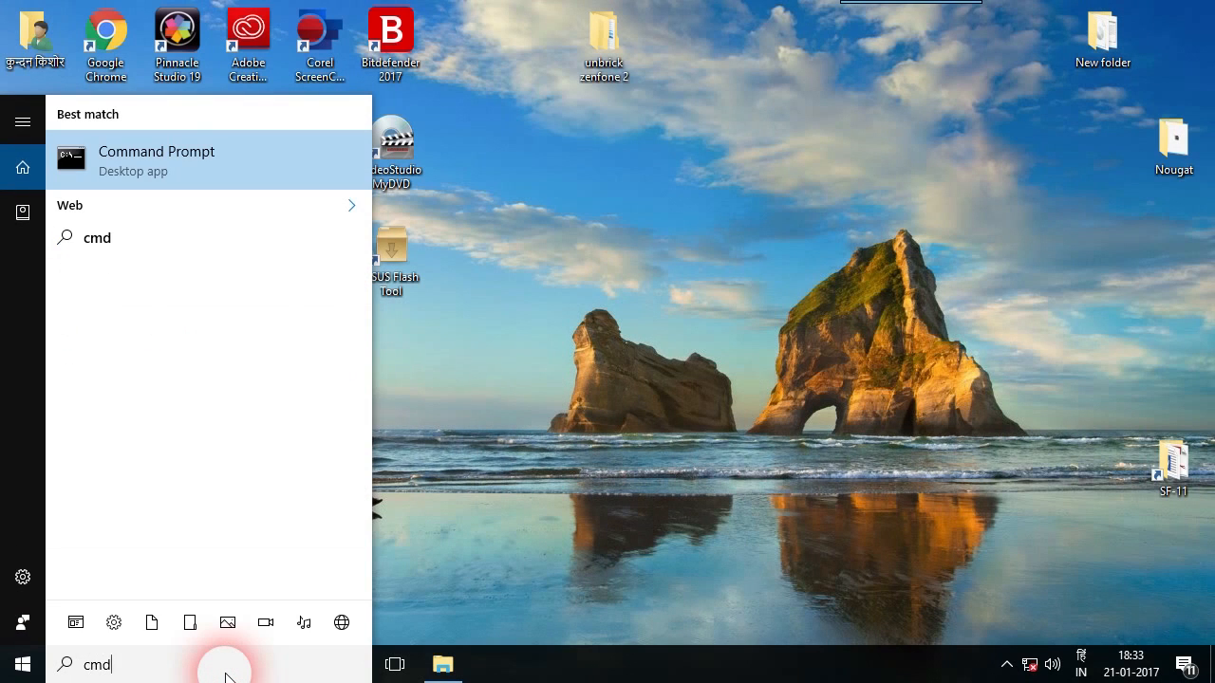
key(Return)
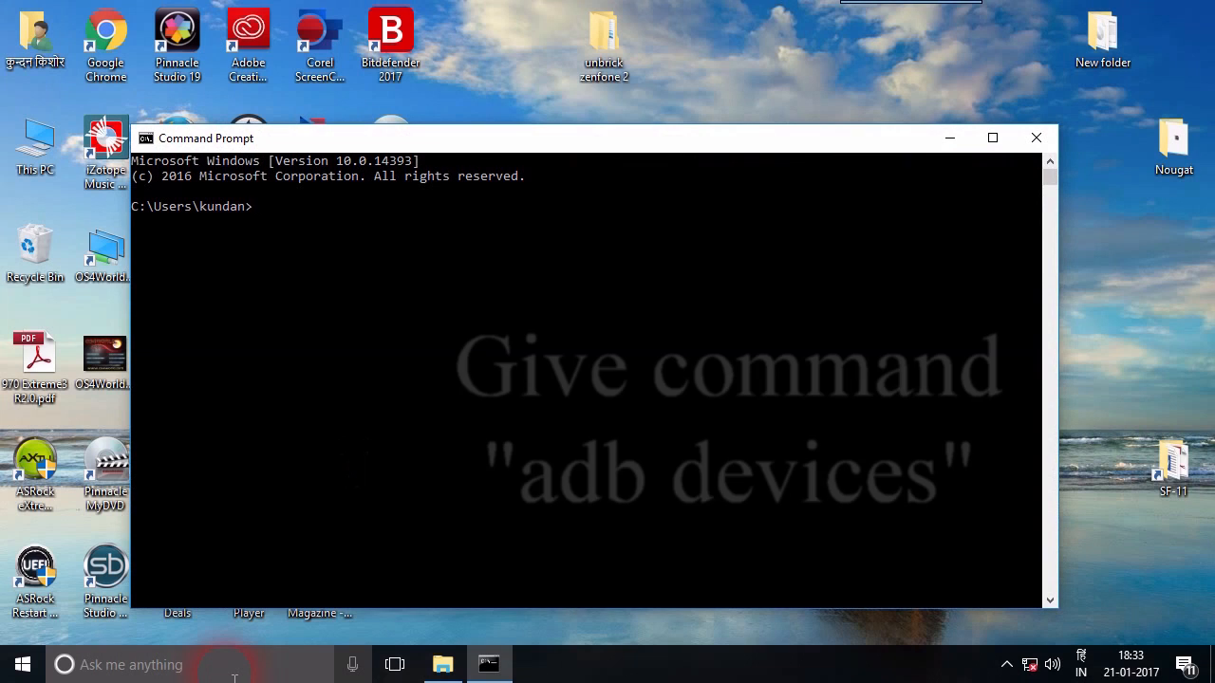
Run the command adb devices twice to list the attached Android devices.
text(adb devices)
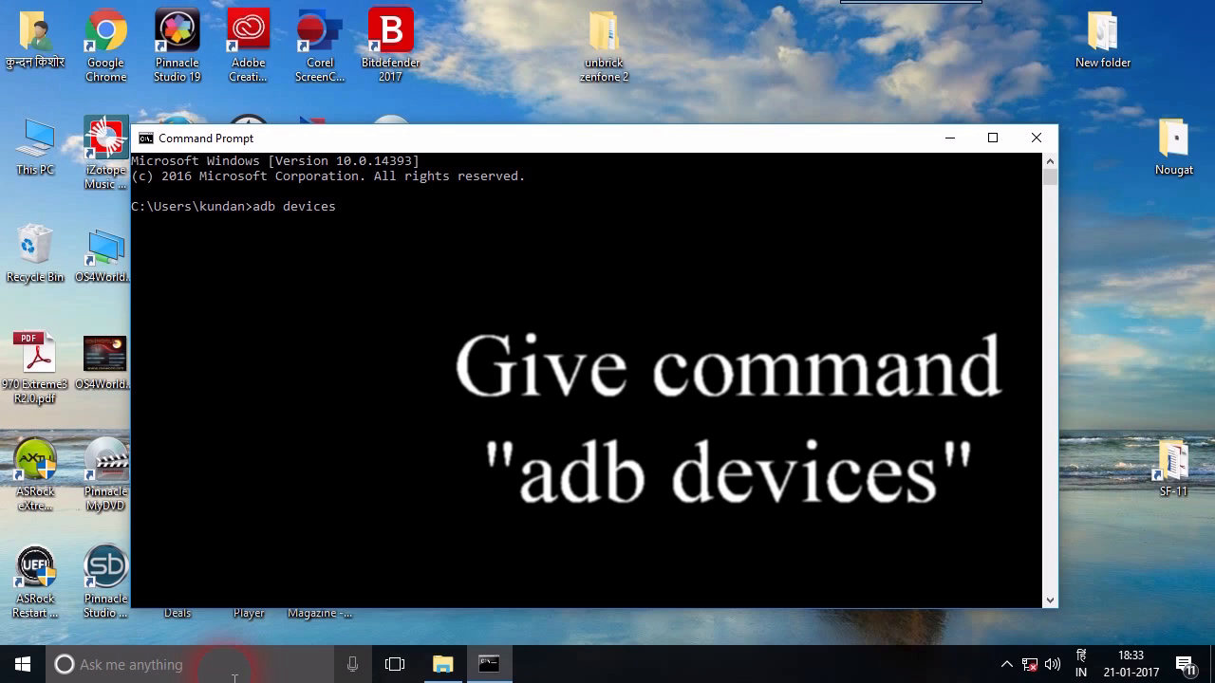
key(Return)
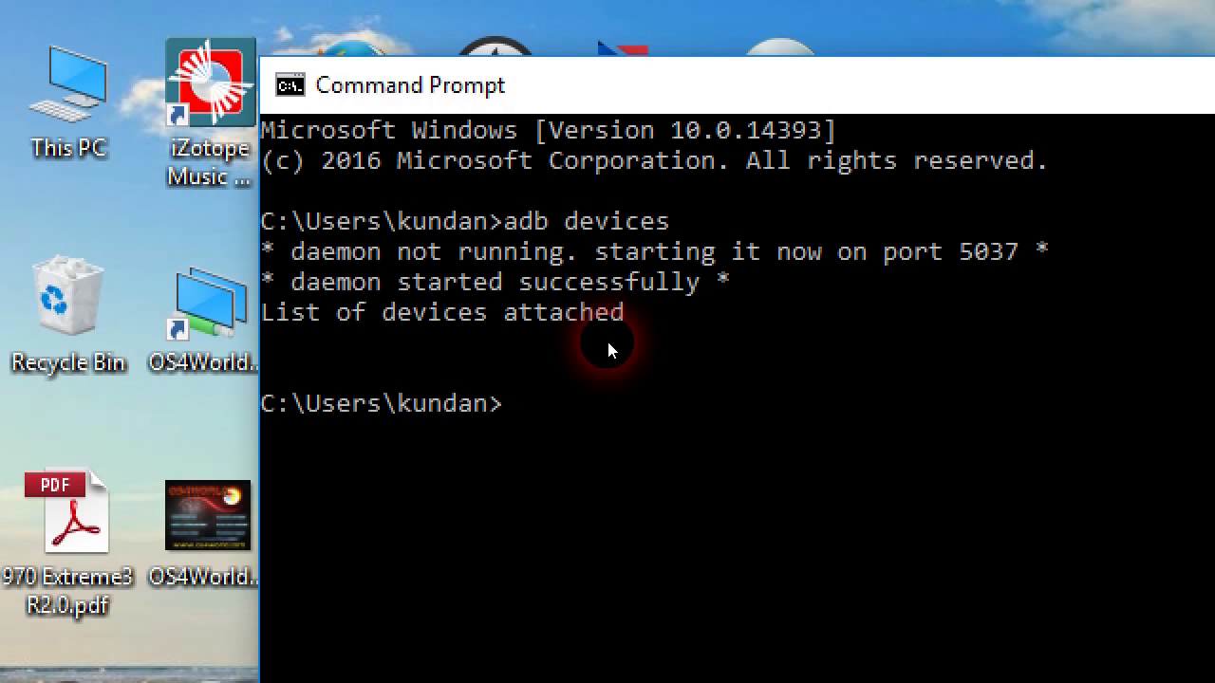
key(Up)
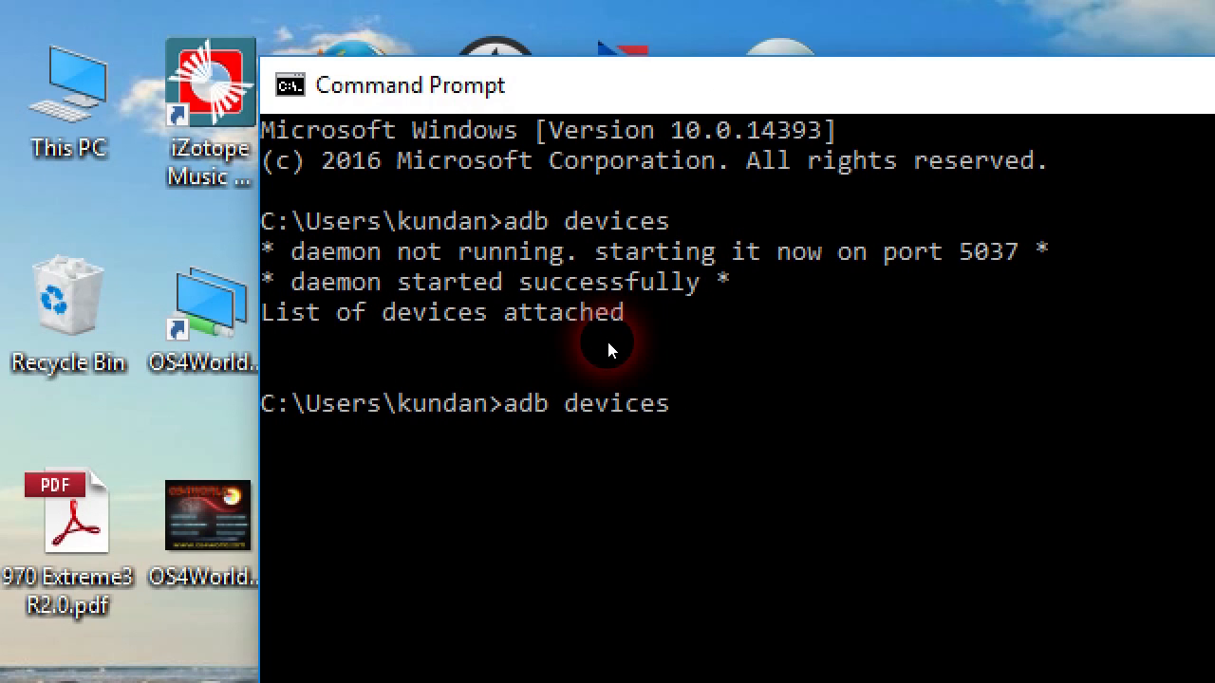
key(Return)
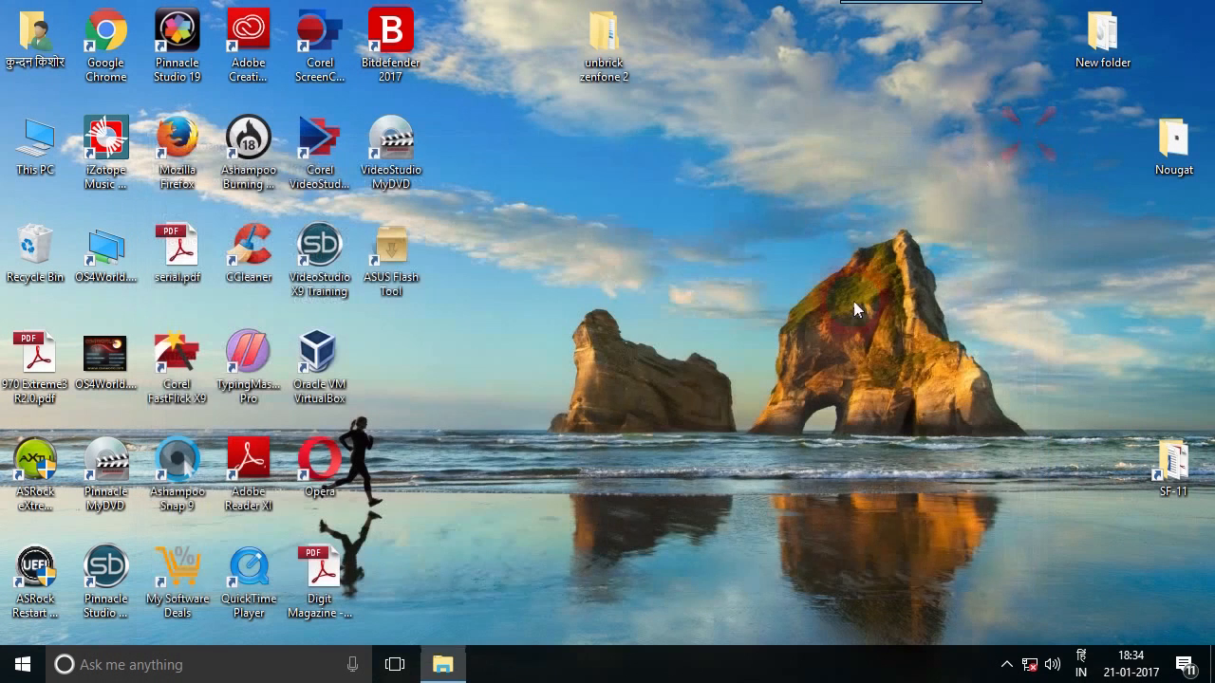
Extract IntelAndroidDrvSetup1.10.0.zip into the drivers folder and launch the extracted IntelAndroidDrvSetup1.10.0.exe.
click(441, 666)
click(218, 157)
right_click(214, 163)
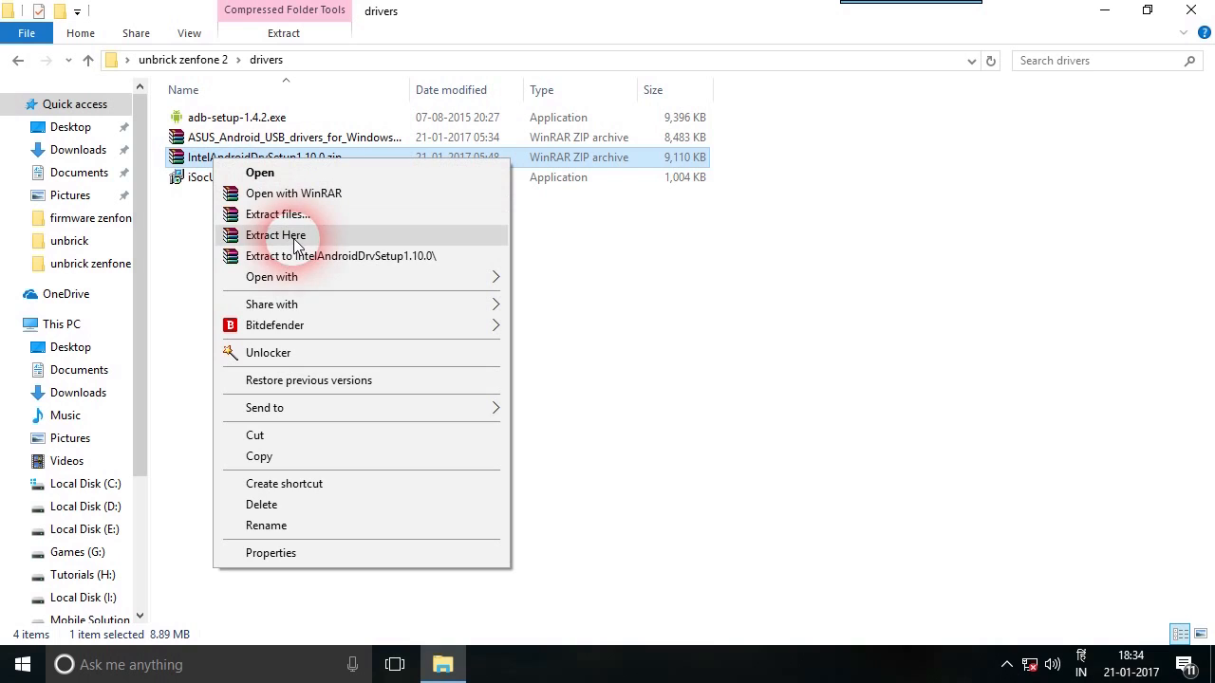
click(295, 240)
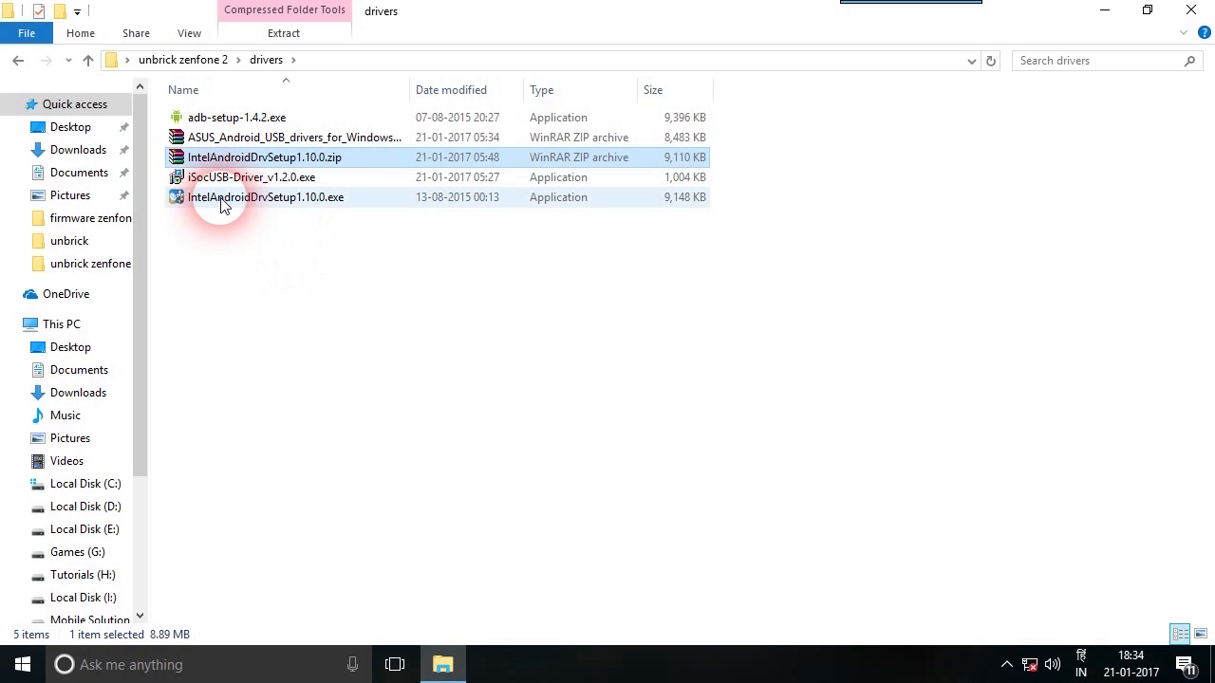
double_click(209, 205)
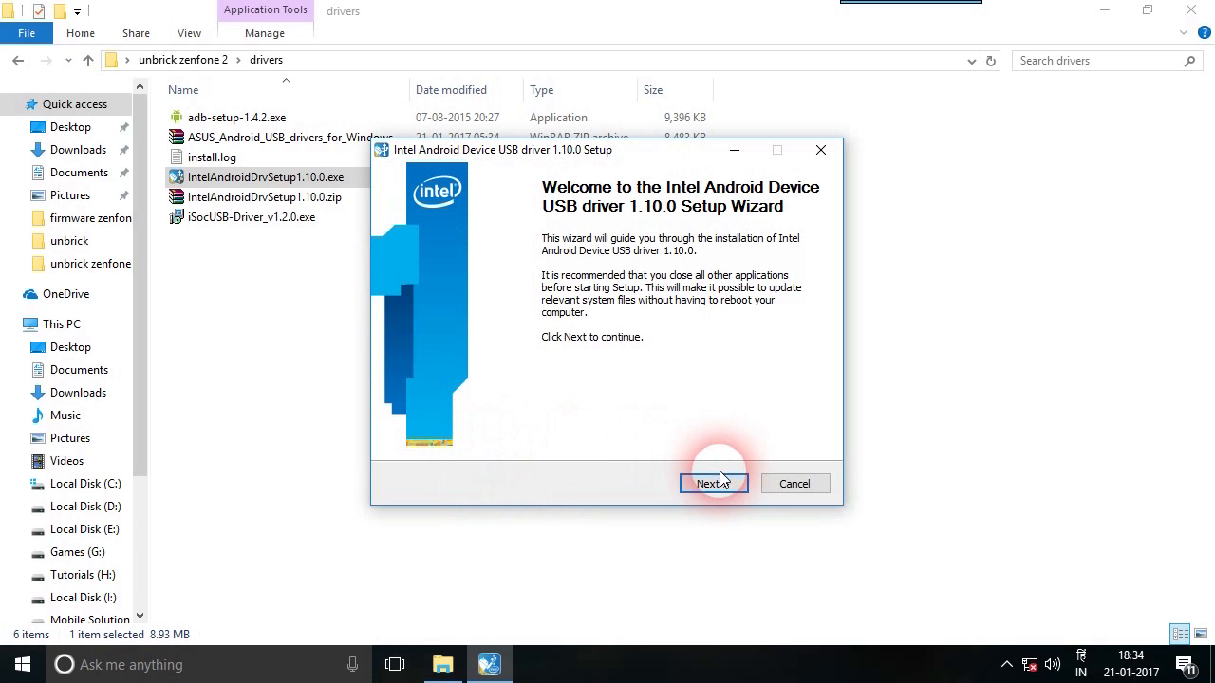
Install the Intel Android Device USB driver 1.10.0 in its default folder, accepting the licence and allowing the Intel device software.
click(721, 483)
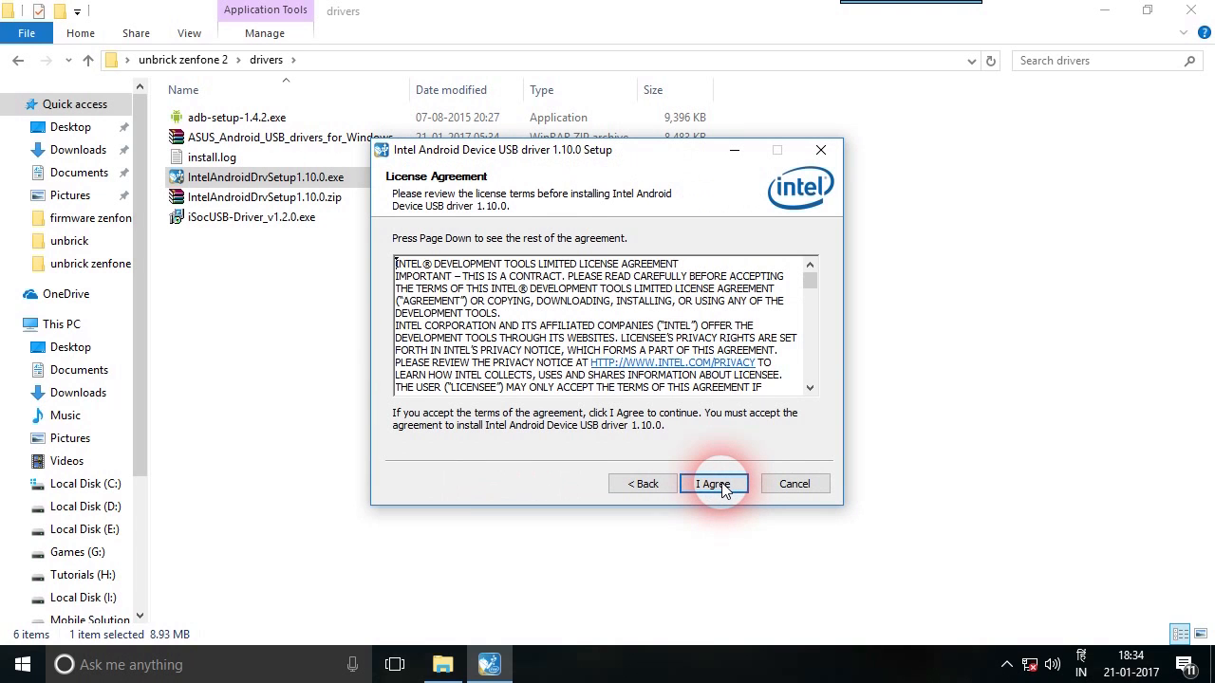
click(721, 484)
click(721, 483)
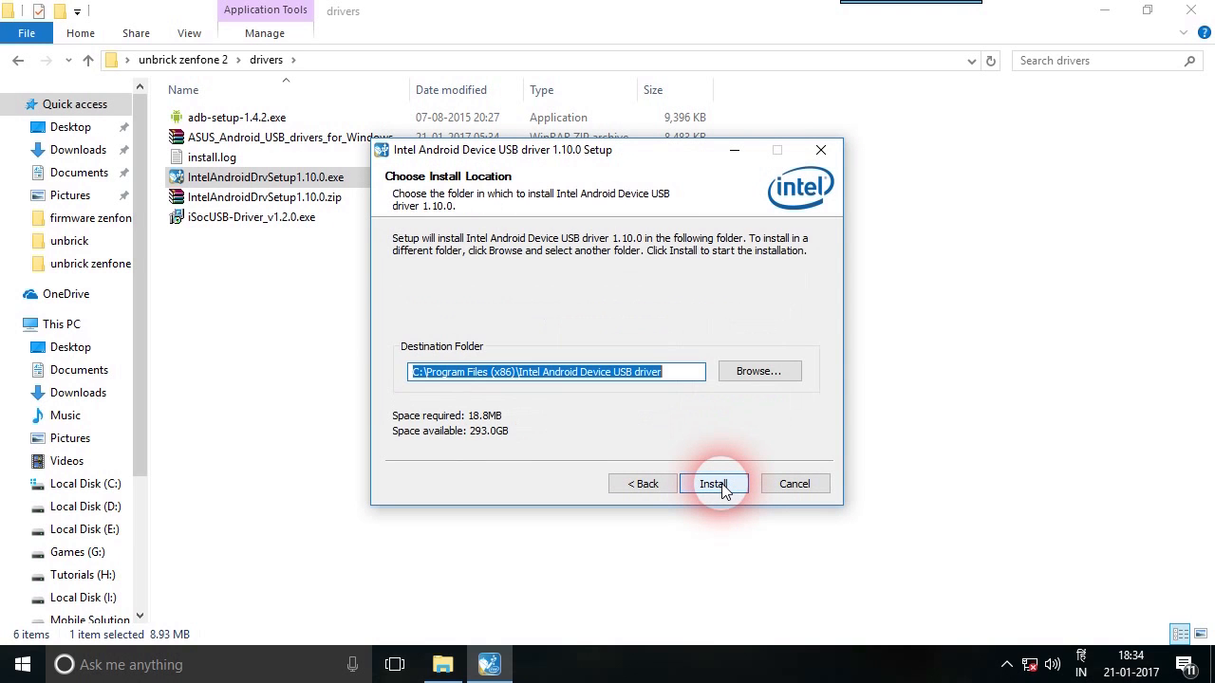
click(721, 485)
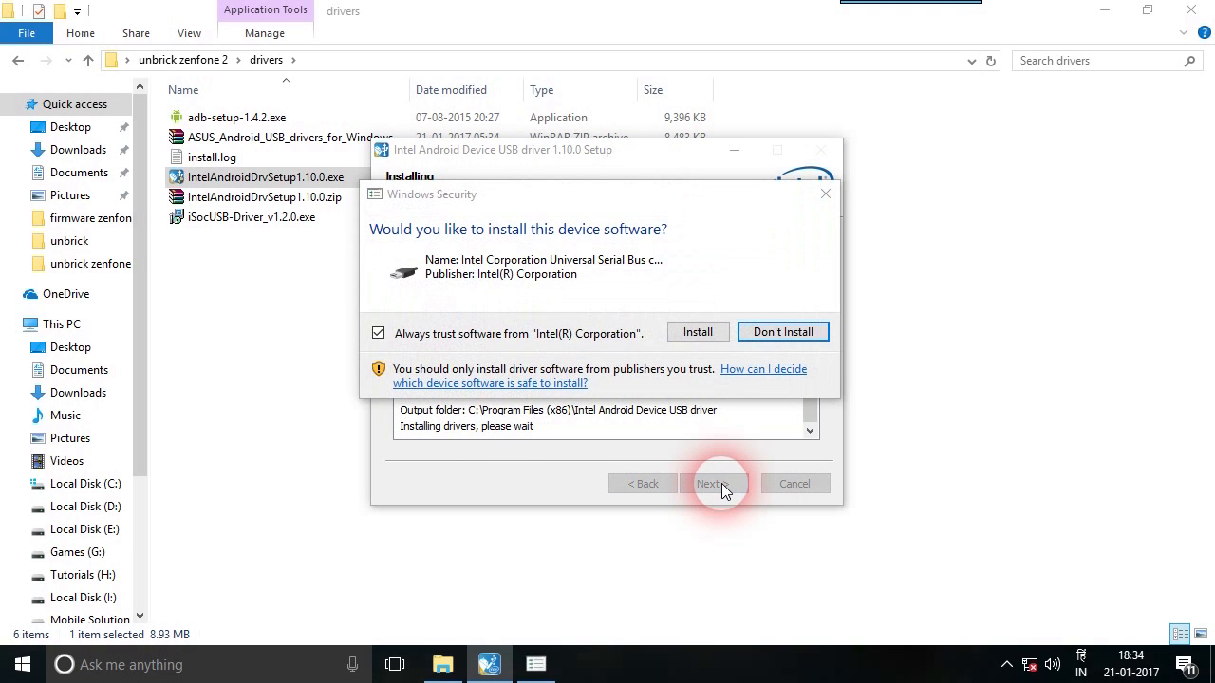
click(715, 333)
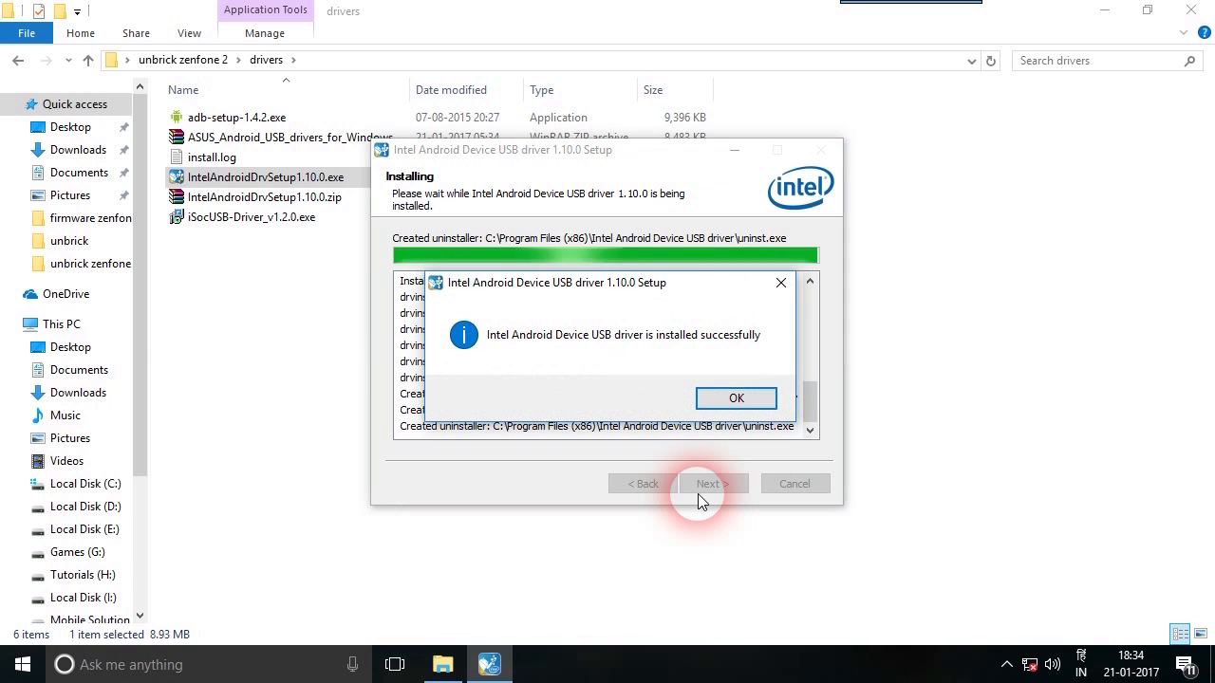
click(729, 400)
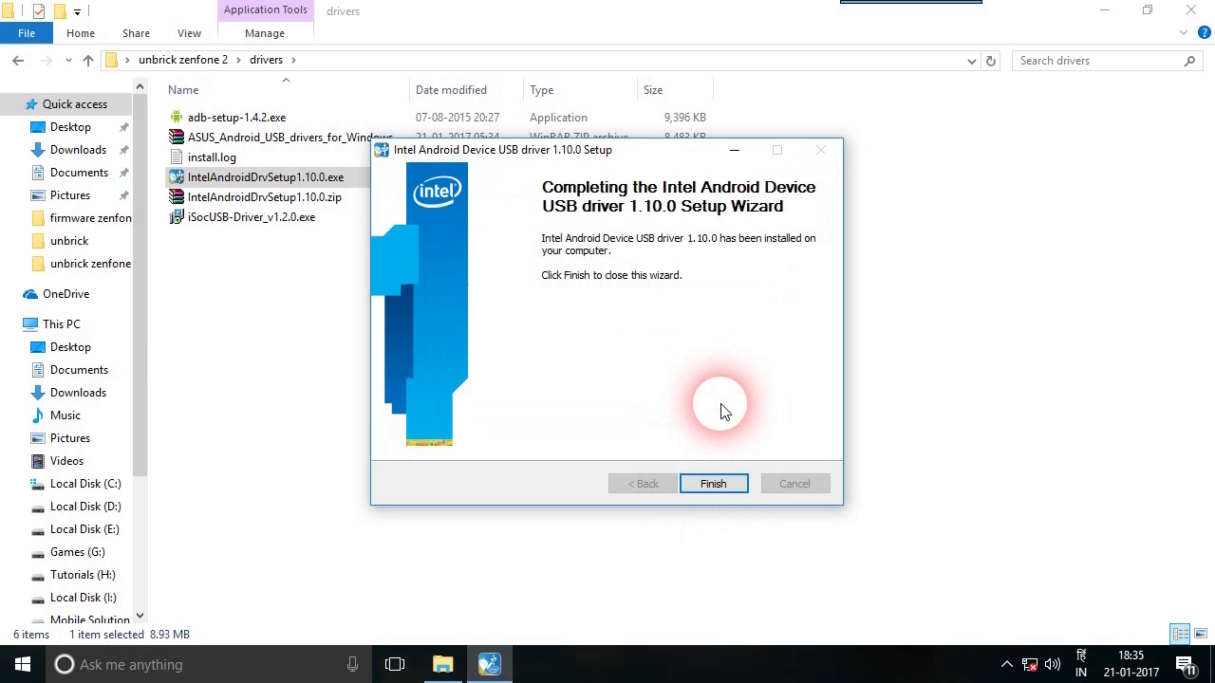
click(713, 484)
click(273, 300)
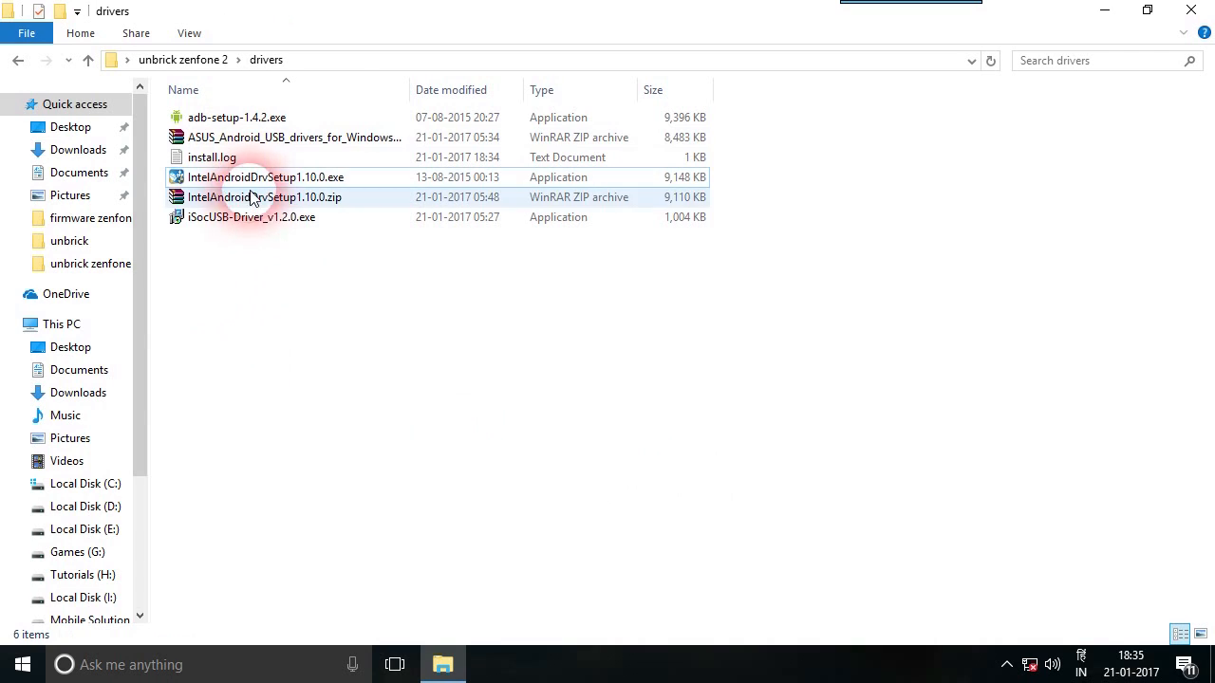
Extract ASUS_Android_USB_drivers_for_Windows_20150212.zip into the drivers folder and select the two extracted Windows folders.
click(260, 140)
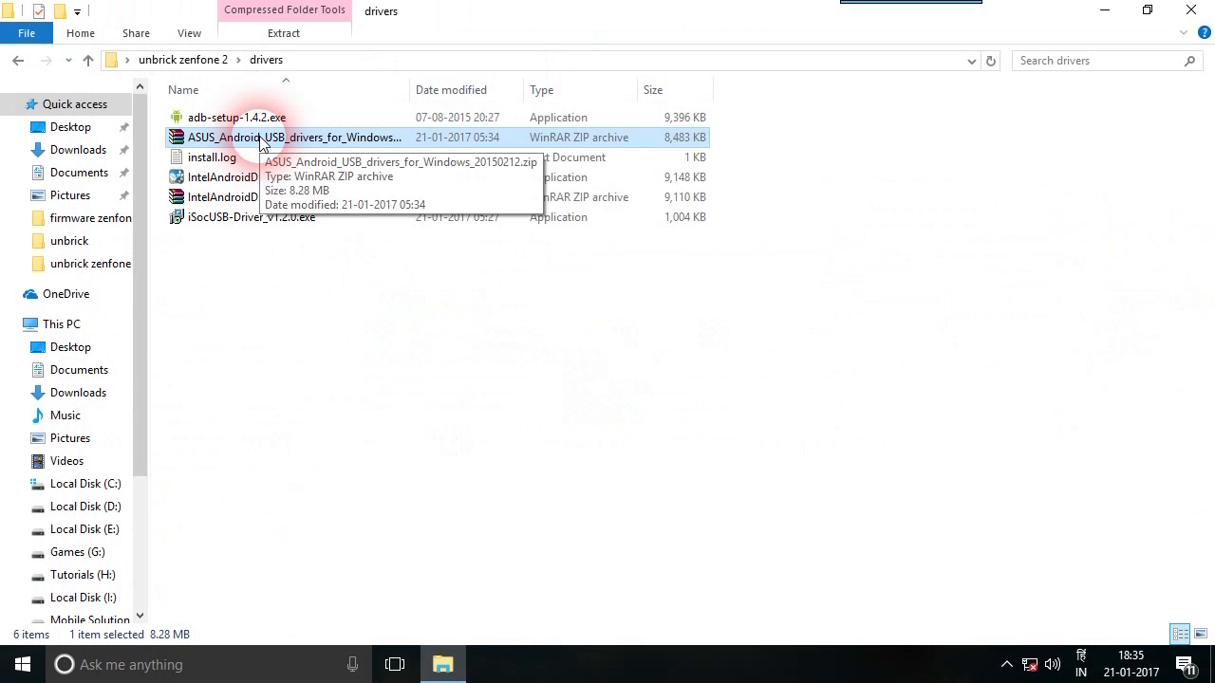
right_click(260, 141)
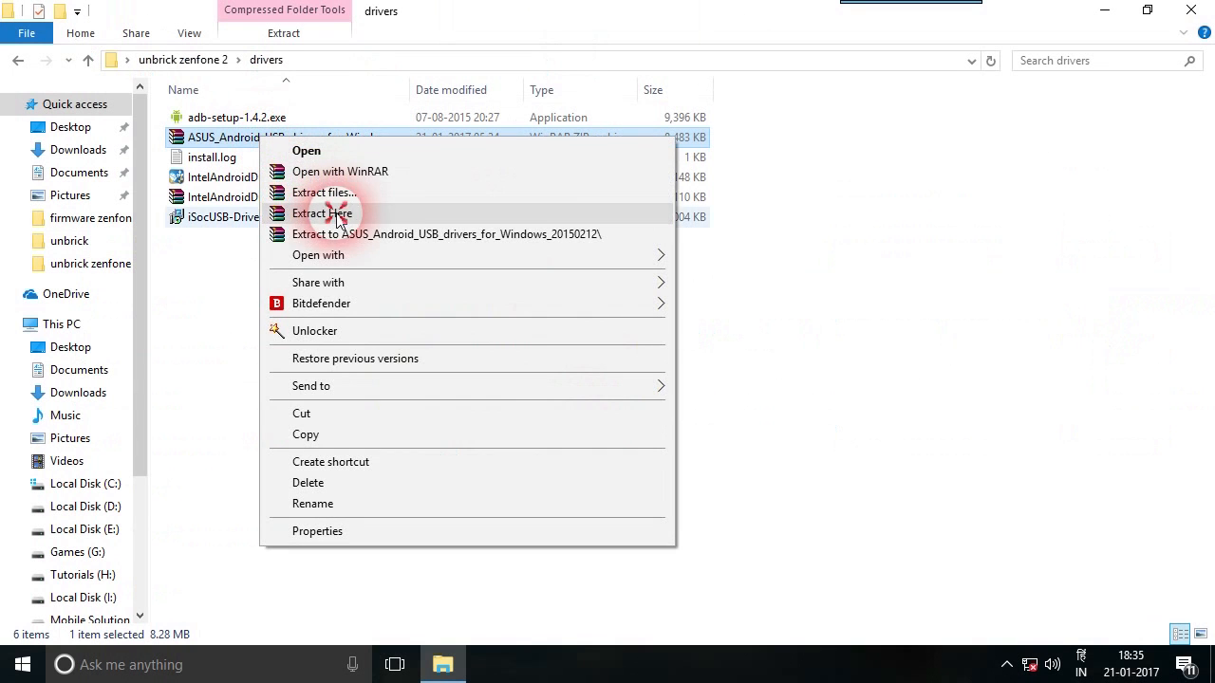
click(316, 211)
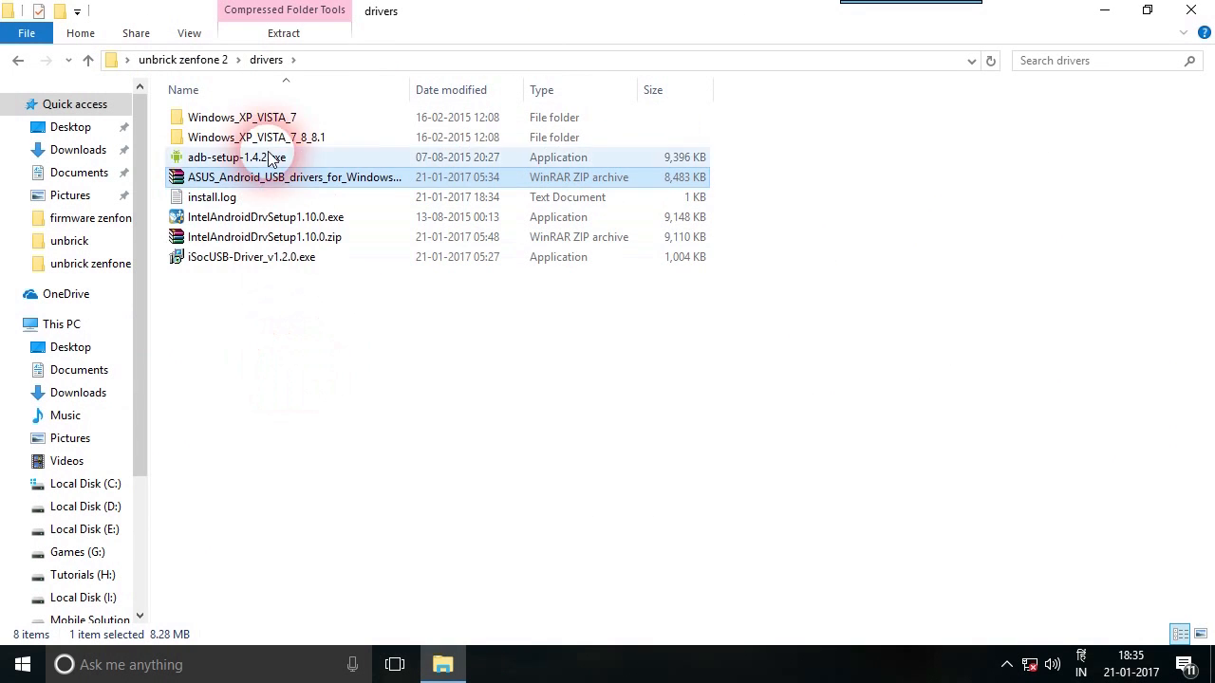
click(258, 121)
click(401, 139)
drag(754, 115, 684, 149)
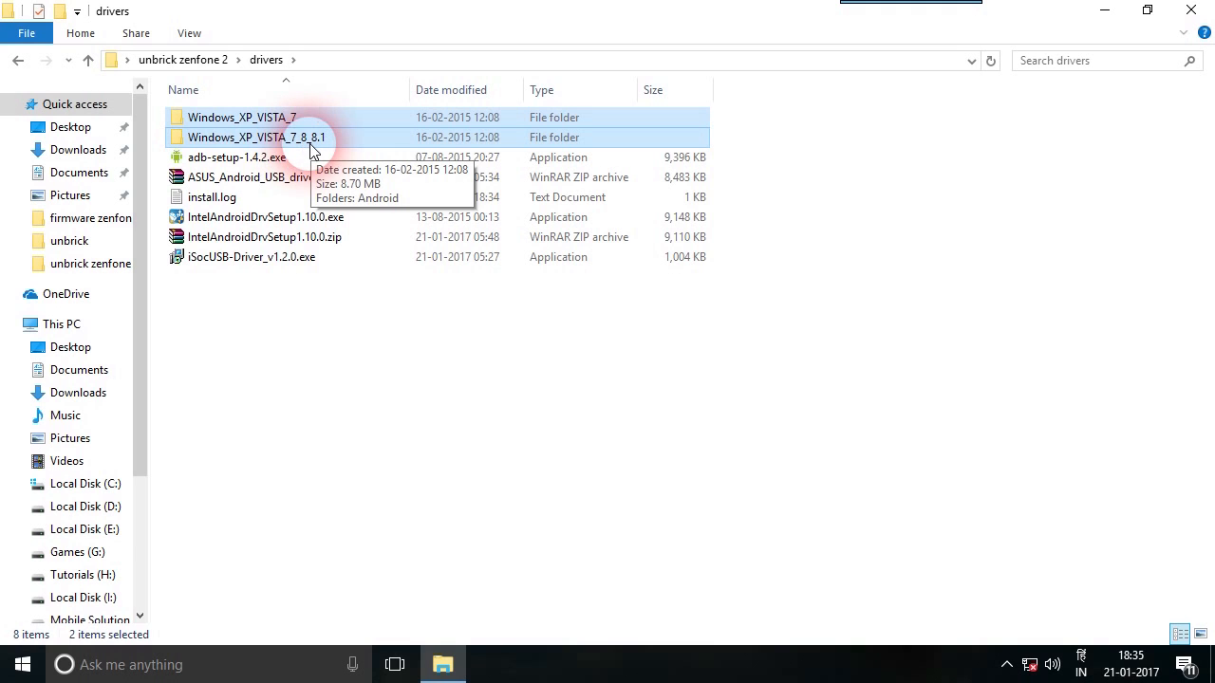
Open the Android folder inside Windows_XP_VISTA_7_8_8.1 and install the driver from android_winusb.inf.
click(303, 143)
double_click(303, 143)
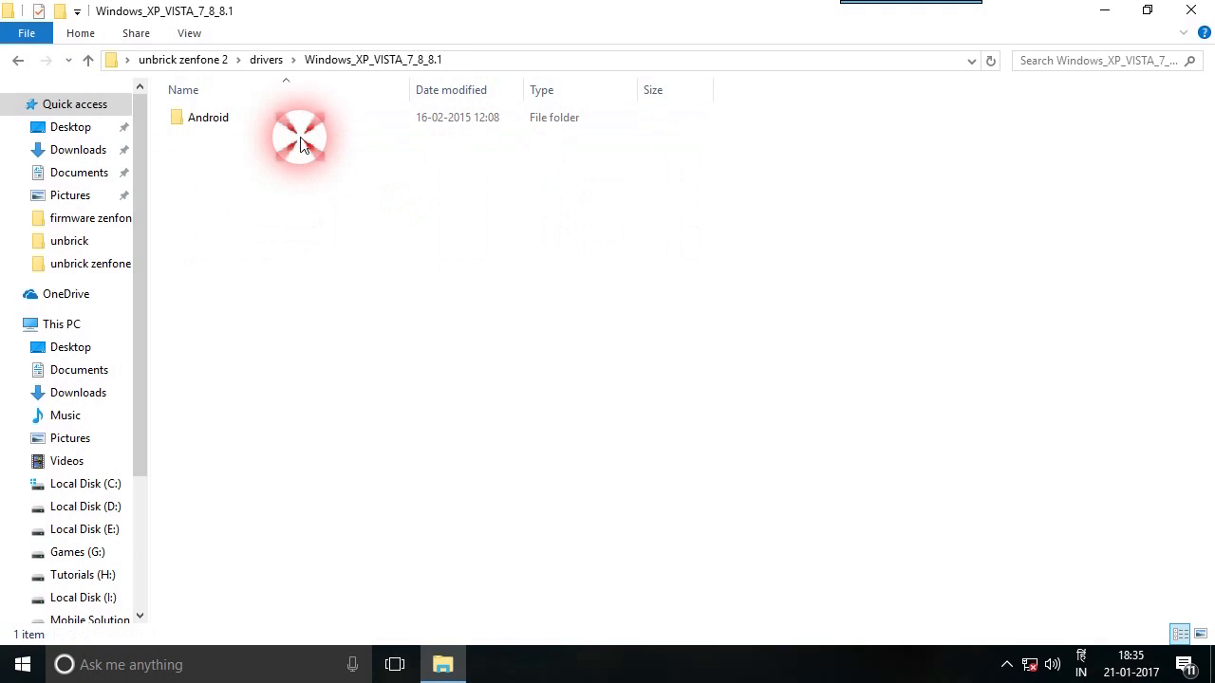
double_click(263, 116)
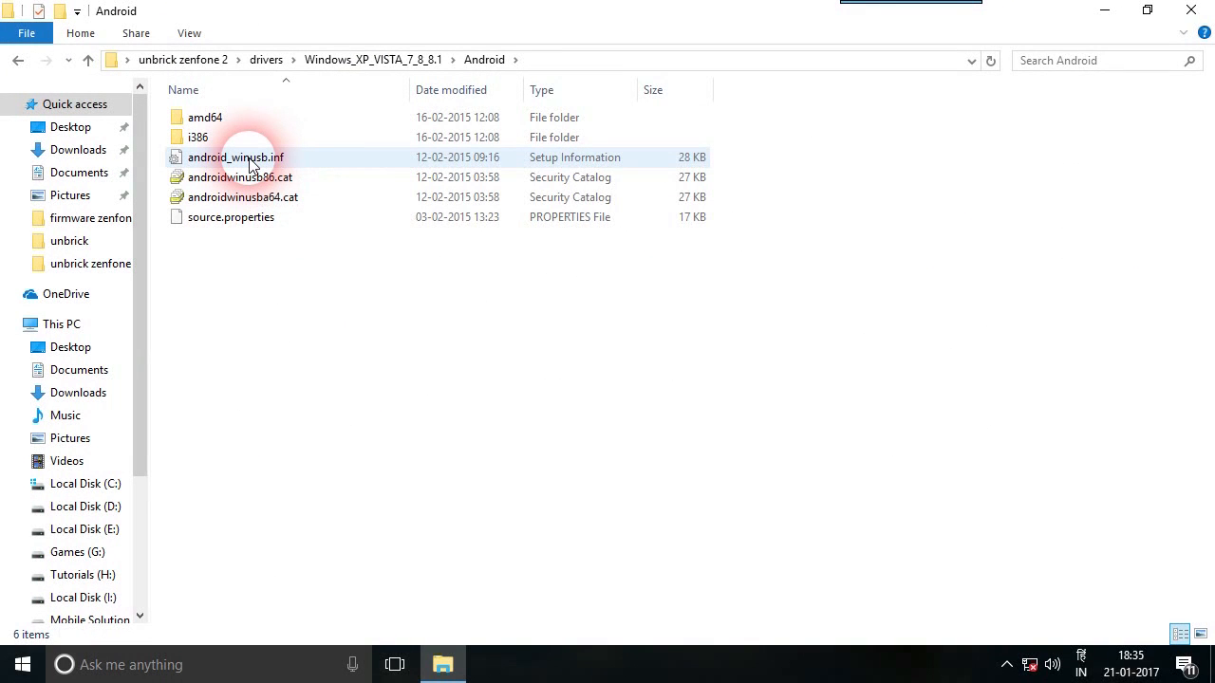
right_click(249, 161)
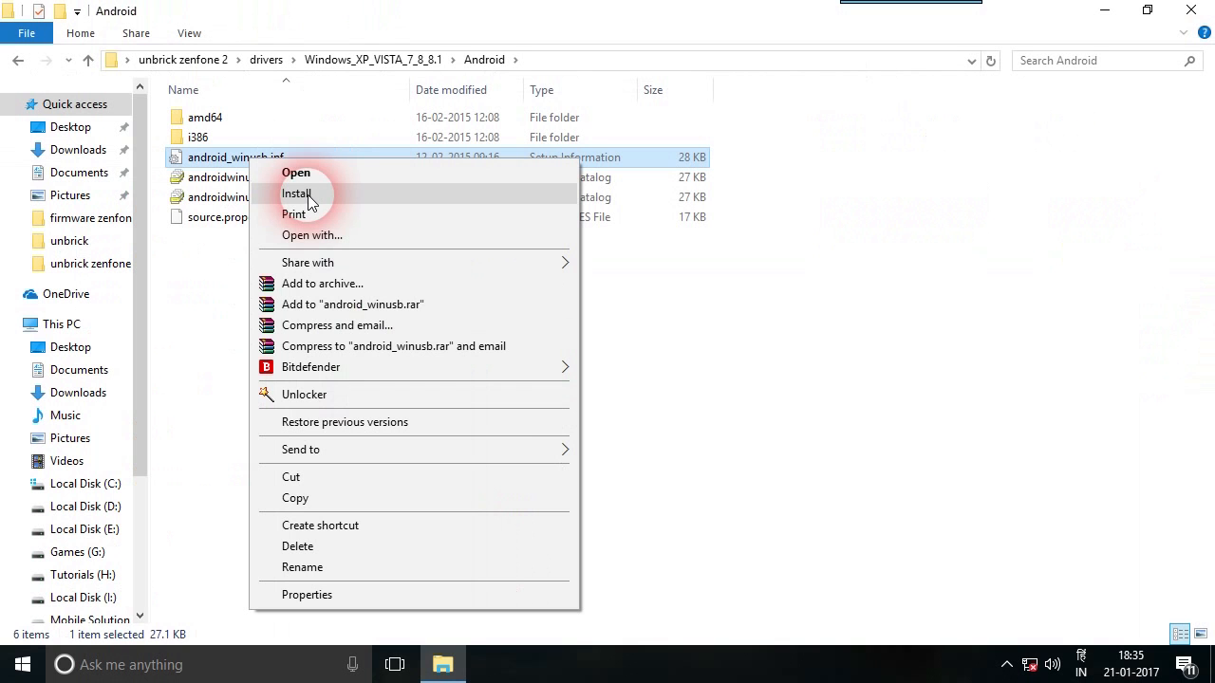
click(307, 196)
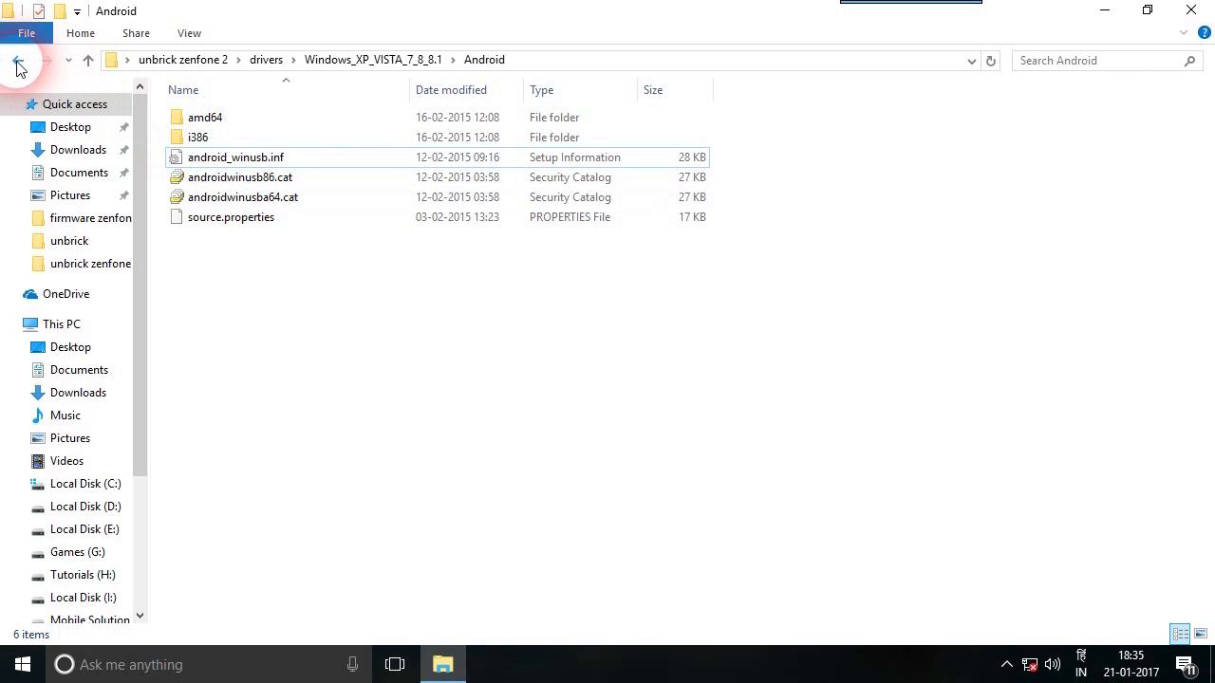
Go back to the unbrick zenfone 2 folder and open its setup folder.
click(17, 63)
click(17, 63)
click(17, 62)
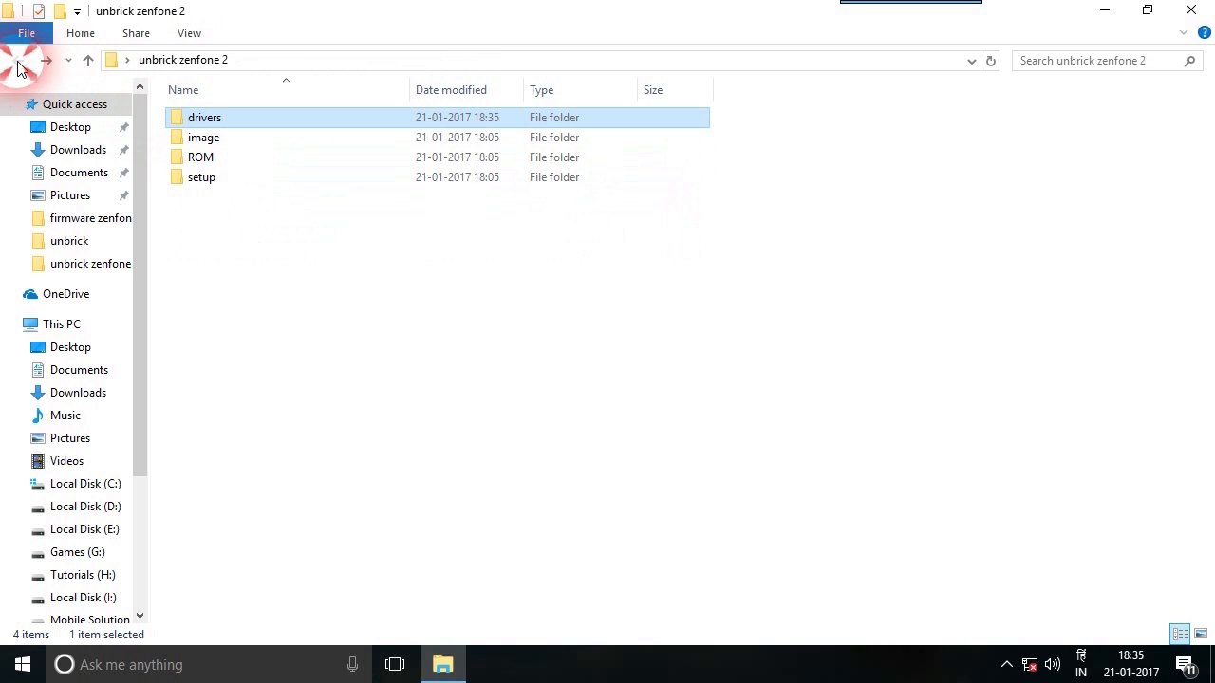
click(279, 319)
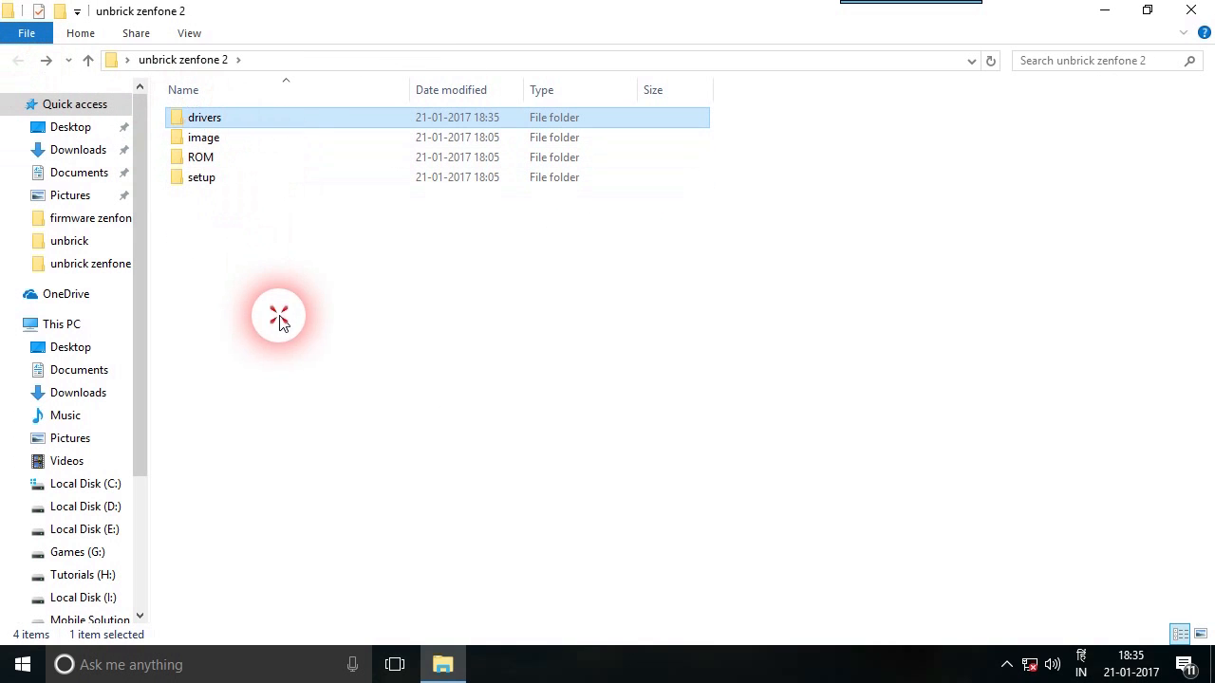
click(203, 177)
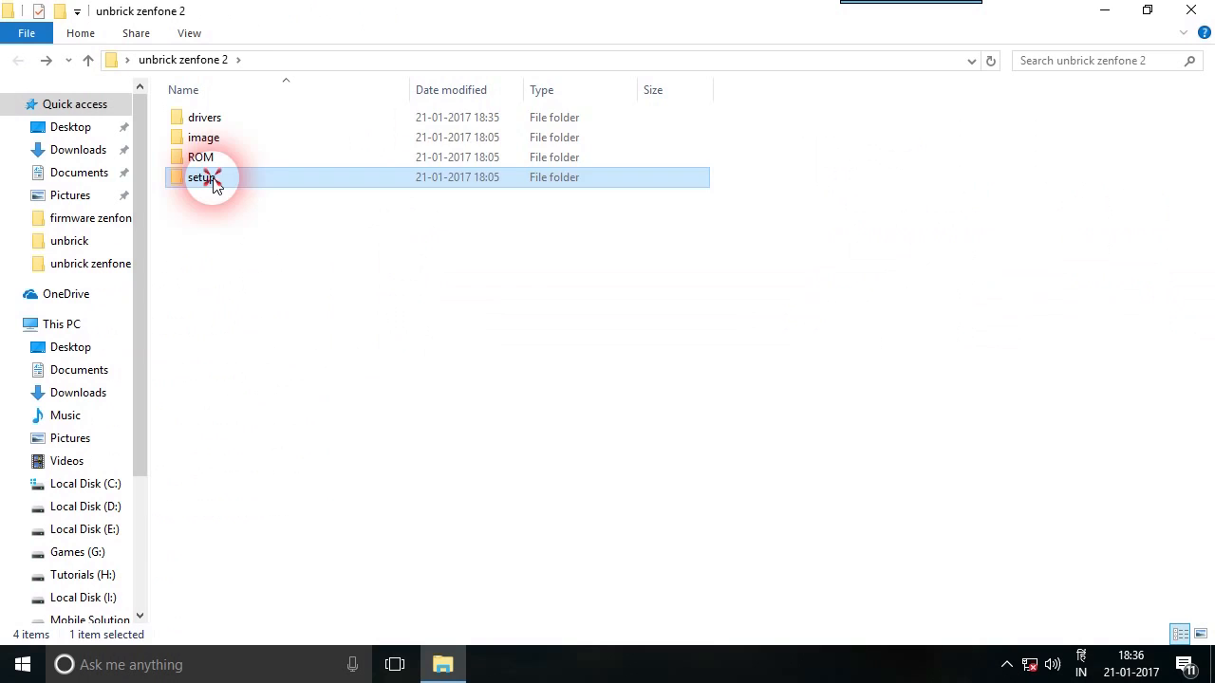
double_click(213, 181)
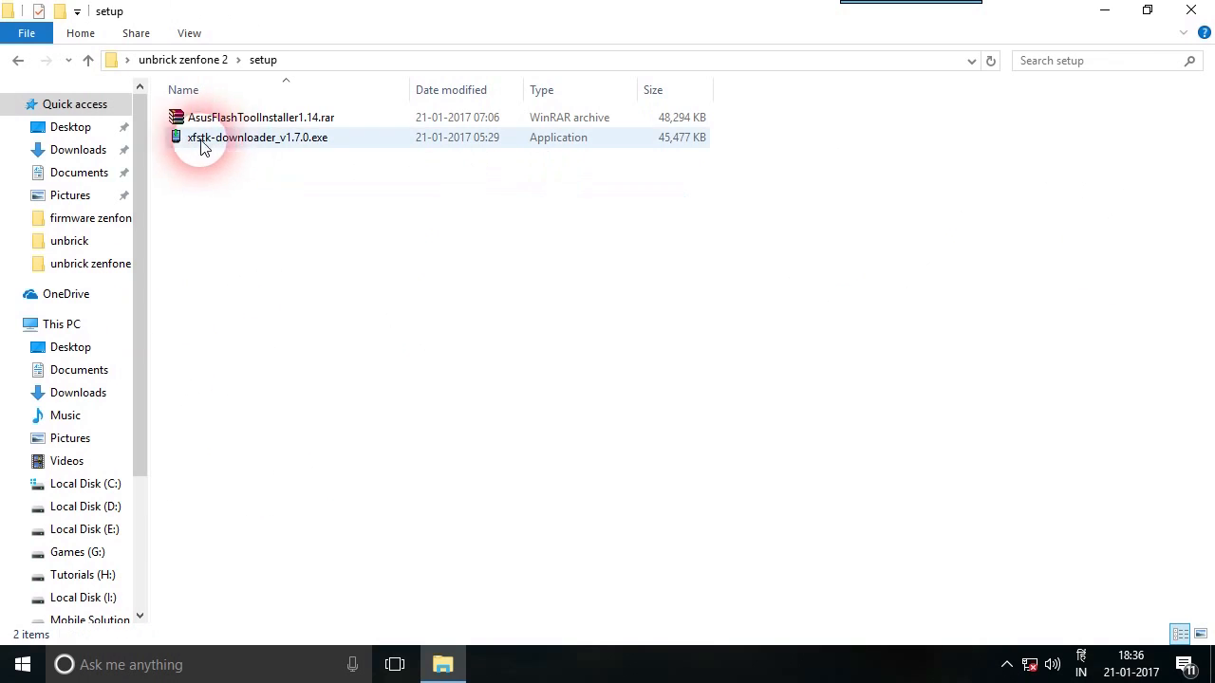
Launch xfstk-downloader_v1.7.0.exe and accept the licence agreement in its setup wizard.
click(180, 137)
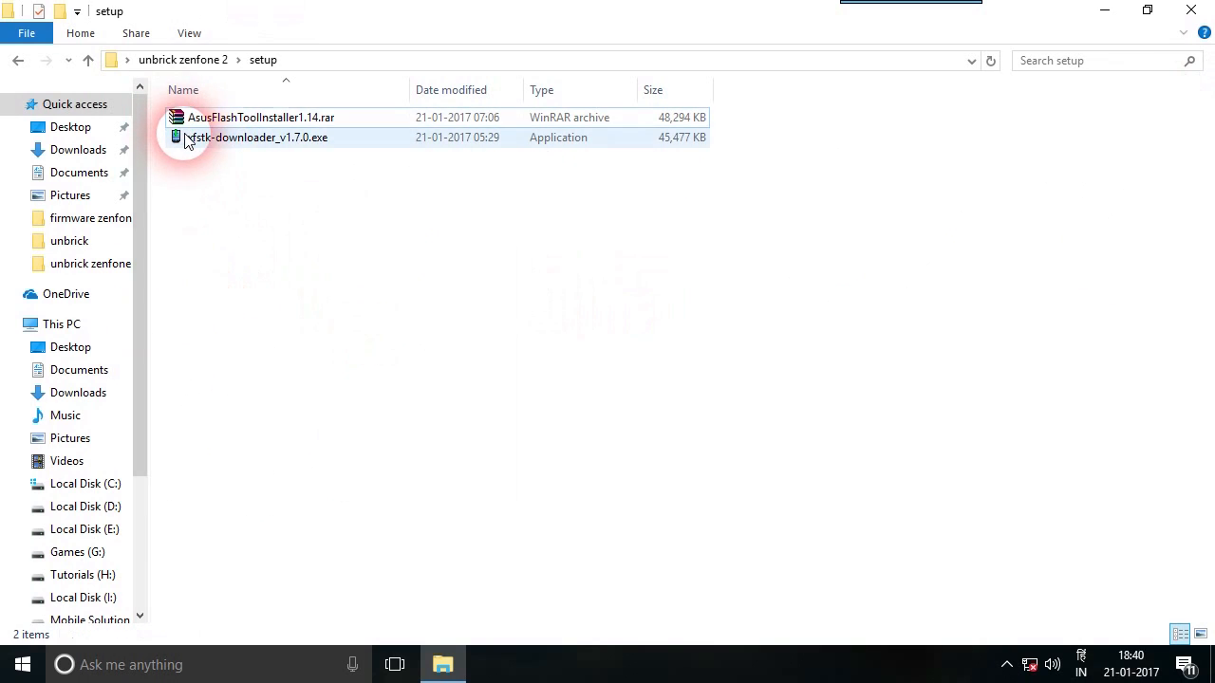
double_click(185, 140)
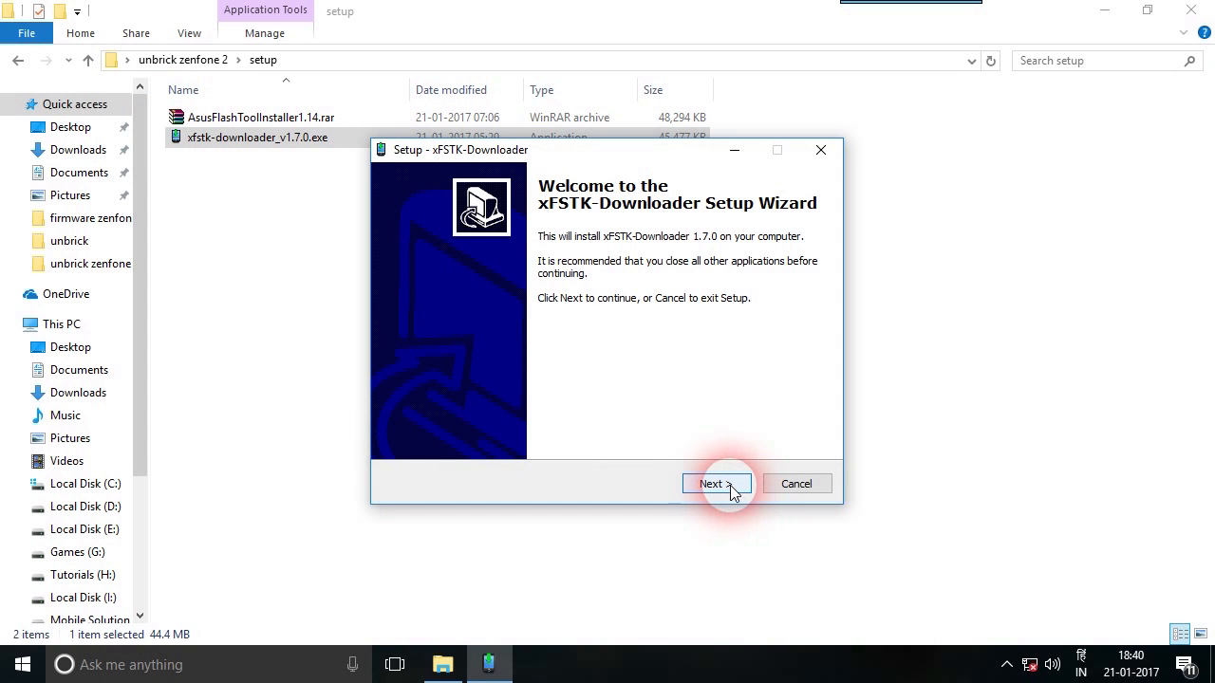
click(729, 485)
click(415, 426)
click(712, 486)
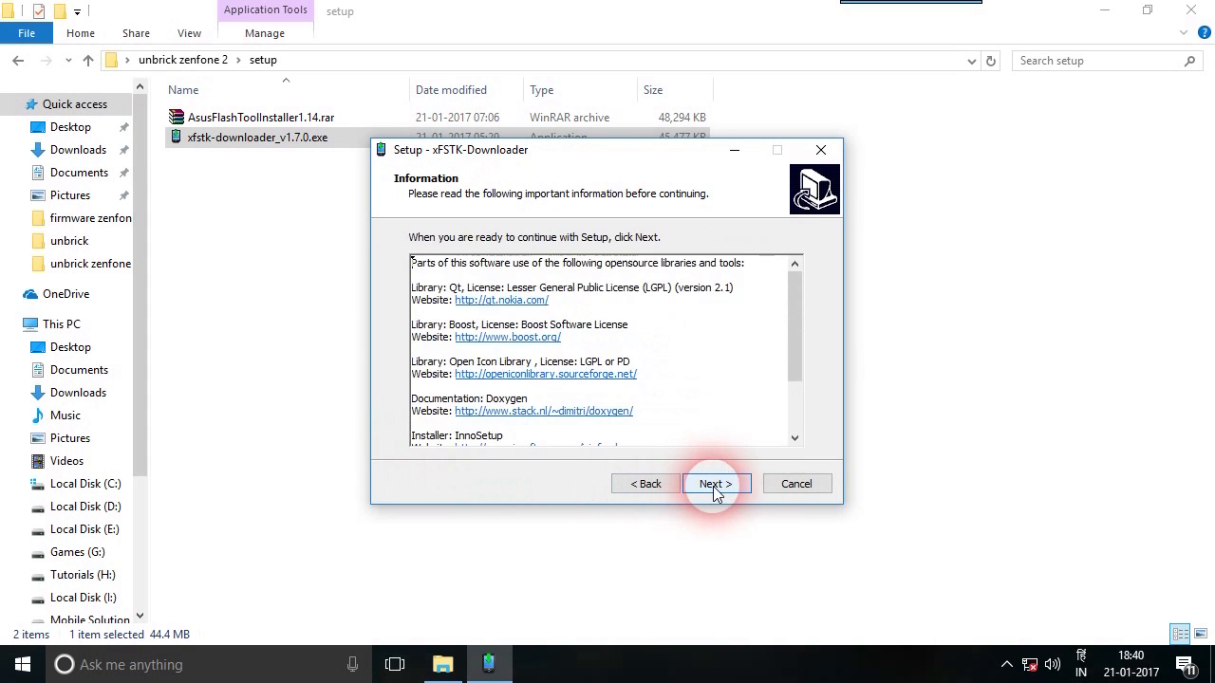
Keep the default xFSTK-Downloader setup options, including the xFSTK-Downloader Start Menu folder, and start the installation.
click(718, 484)
click(719, 484)
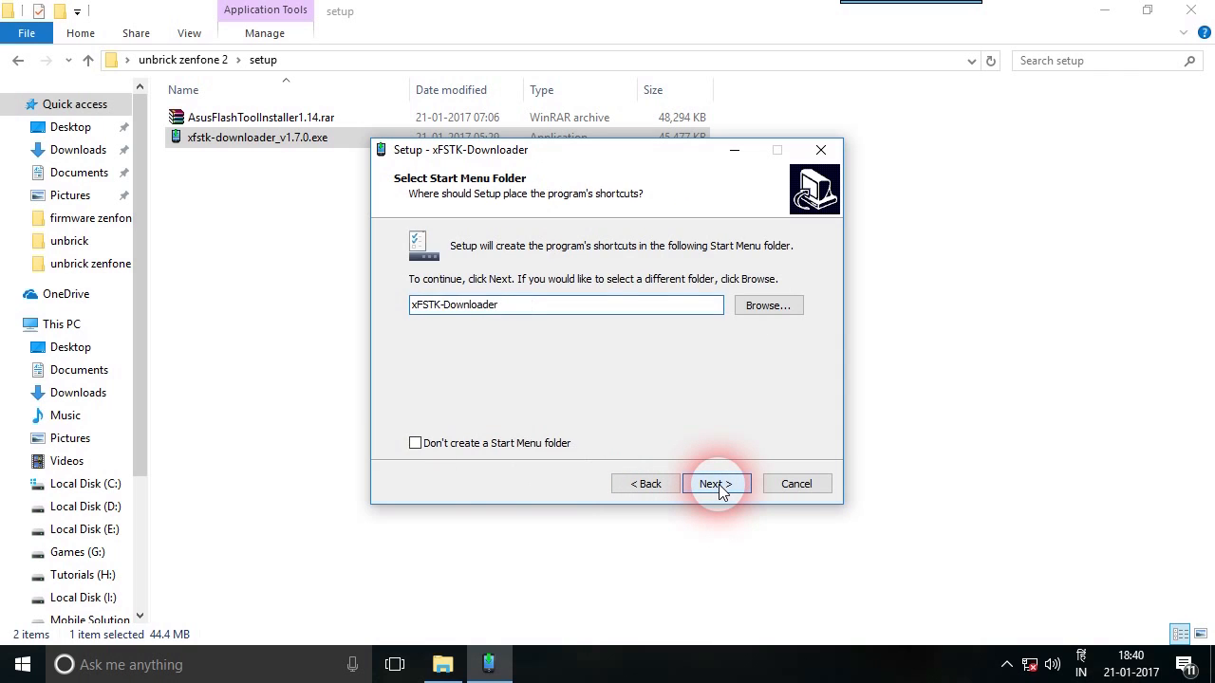
click(719, 484)
click(719, 484)
click(718, 484)
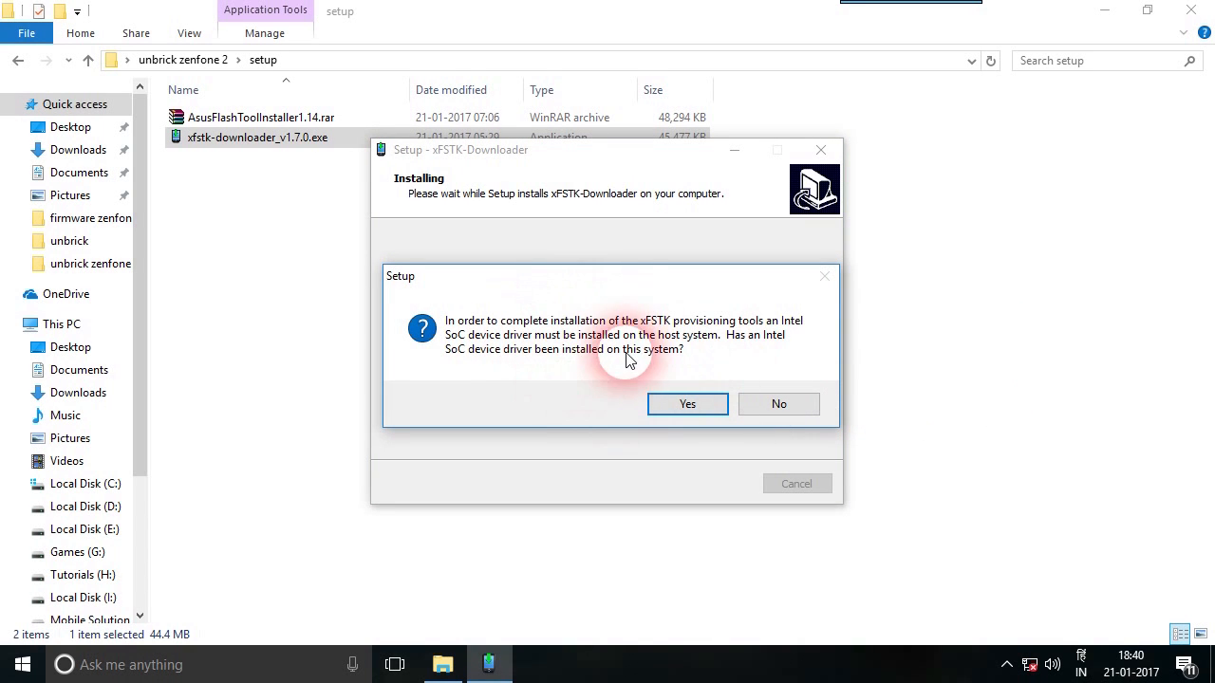
Answer Yes to the Intel SoC driver question and finish setup with View Readme.txt and Launch xFSTK-Downloader unchecked.
click(678, 407)
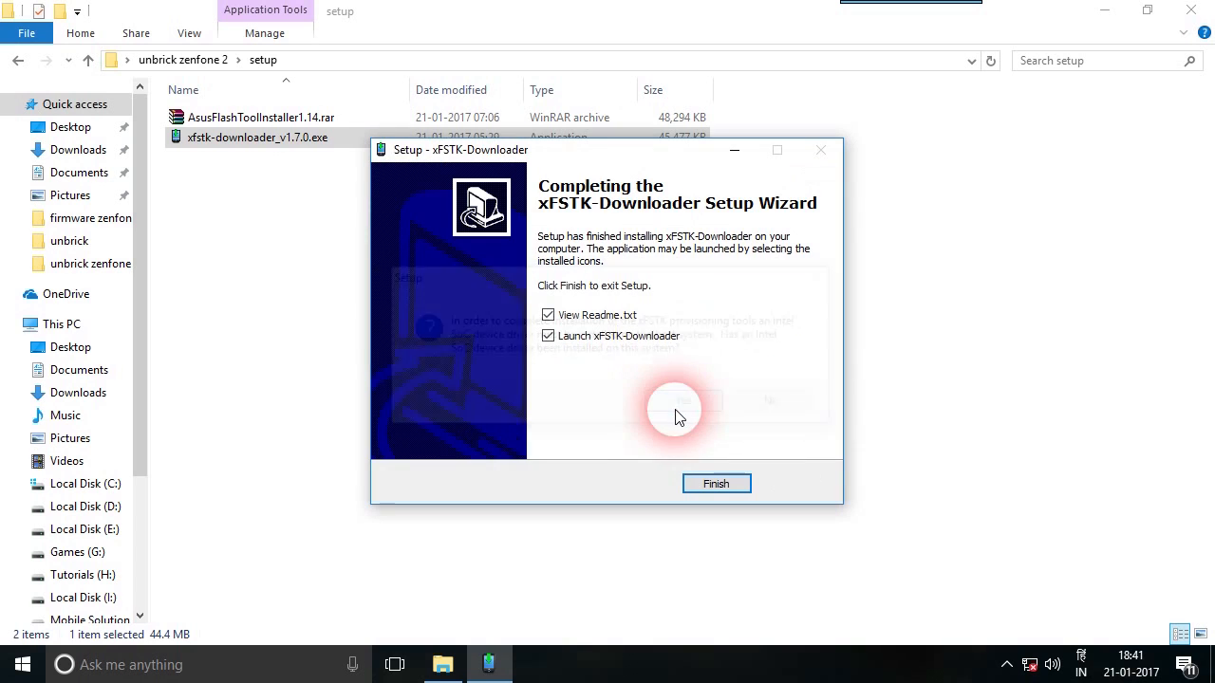
click(549, 337)
click(721, 488)
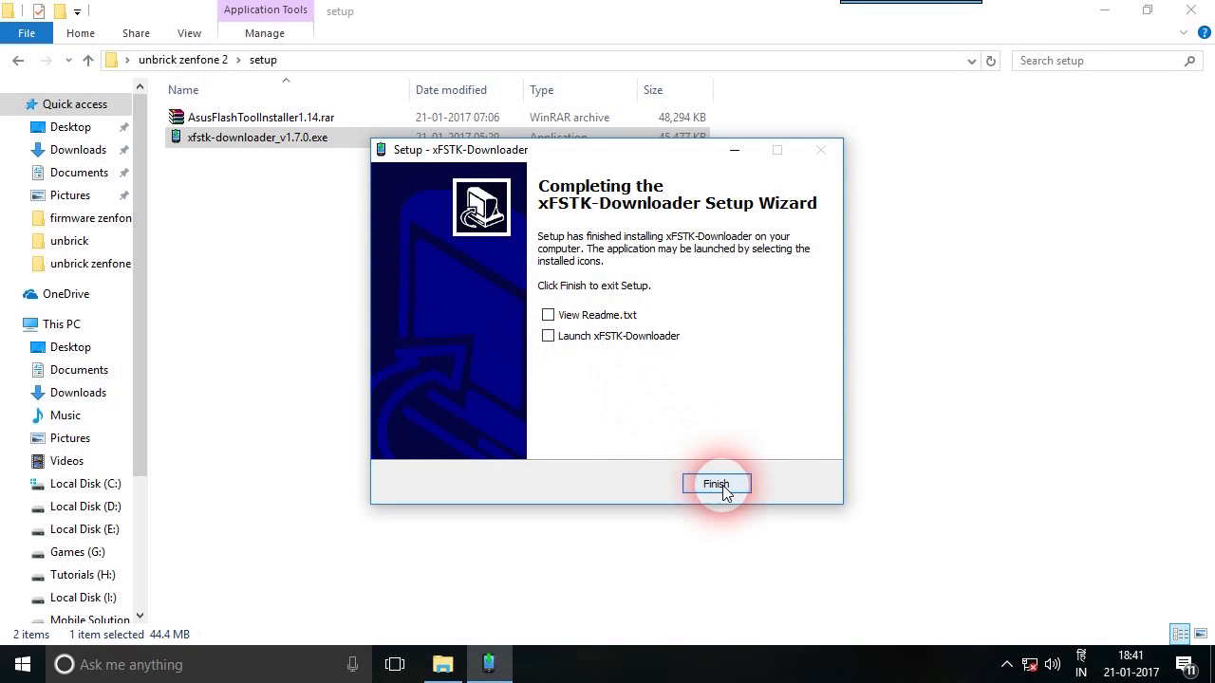
Extract AsusFlashToolInstaller1.14.rar into the setup folder, then minimise the folder window to show the tool shortcuts on the desktop.
right_click(226, 121)
click(285, 190)
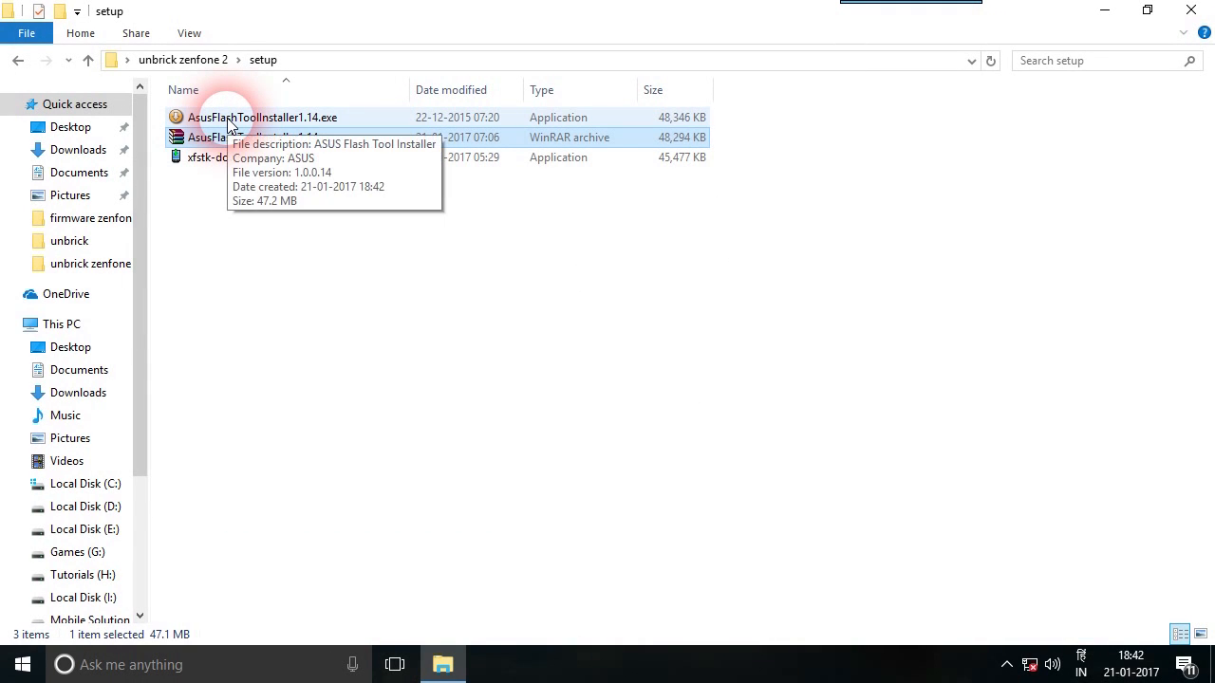
click(228, 121)
click(1104, 10)
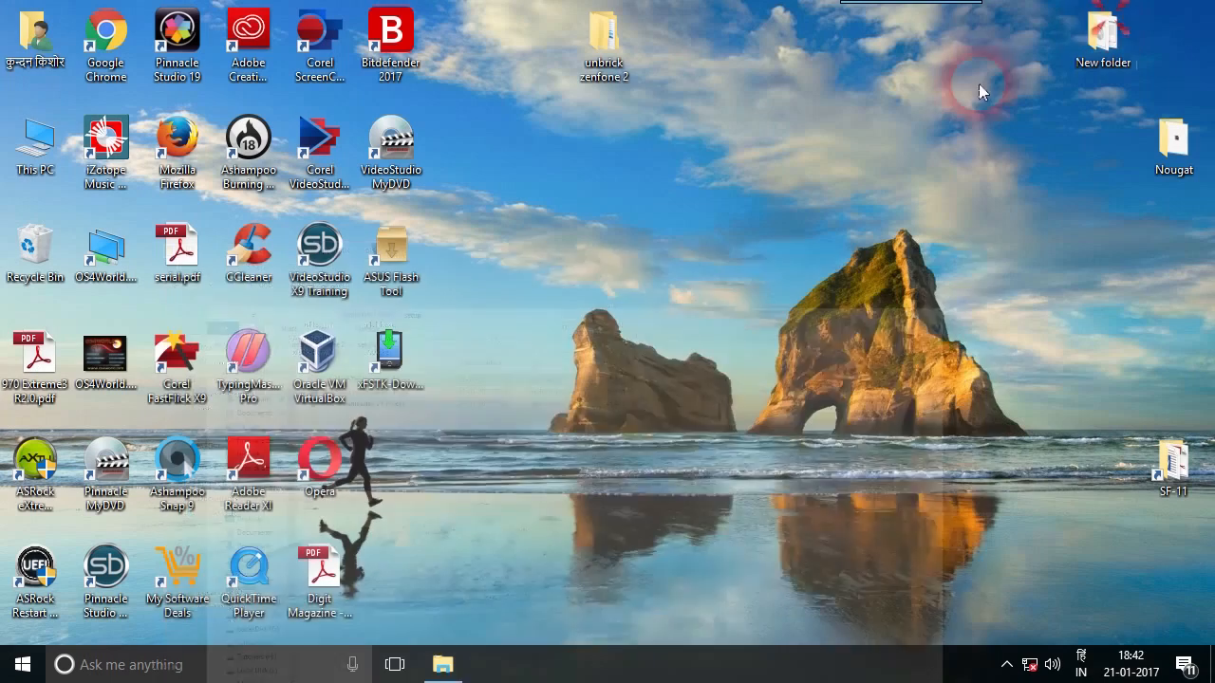
click(368, 245)
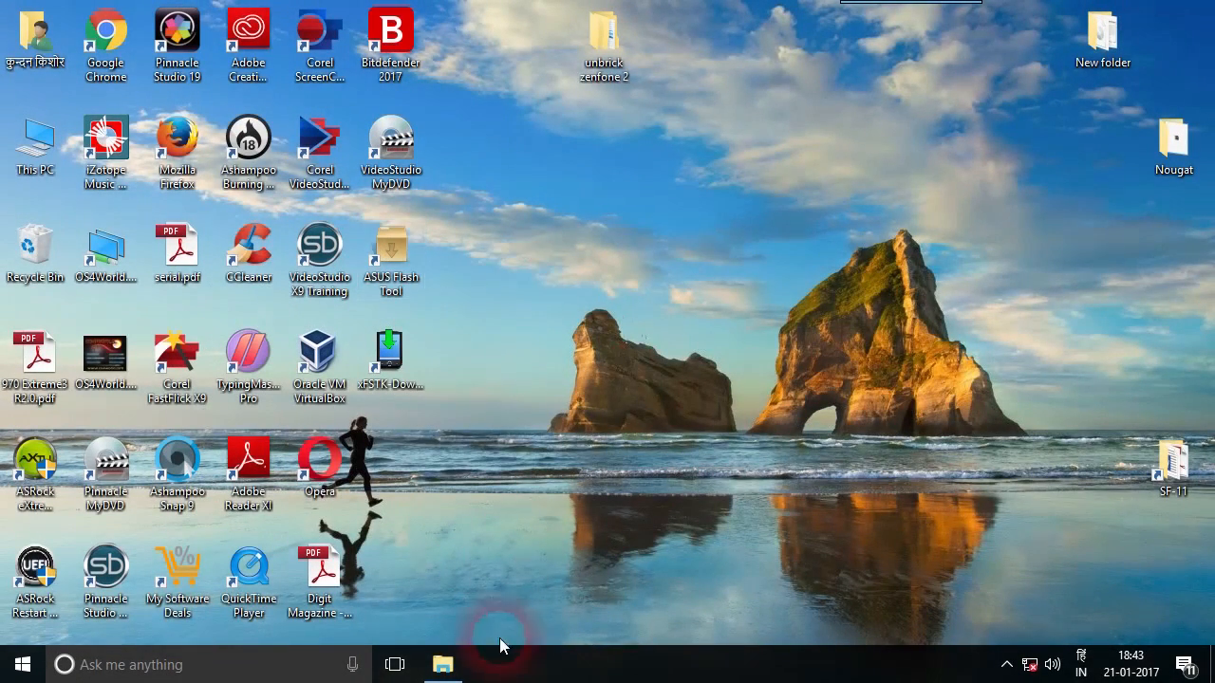
Restore the folder window, open the image folder inside unbrick zenfone 2, and select xFSTK_ZE550ML-sal358-amtech.vn.zip.
click(450, 661)
click(24, 62)
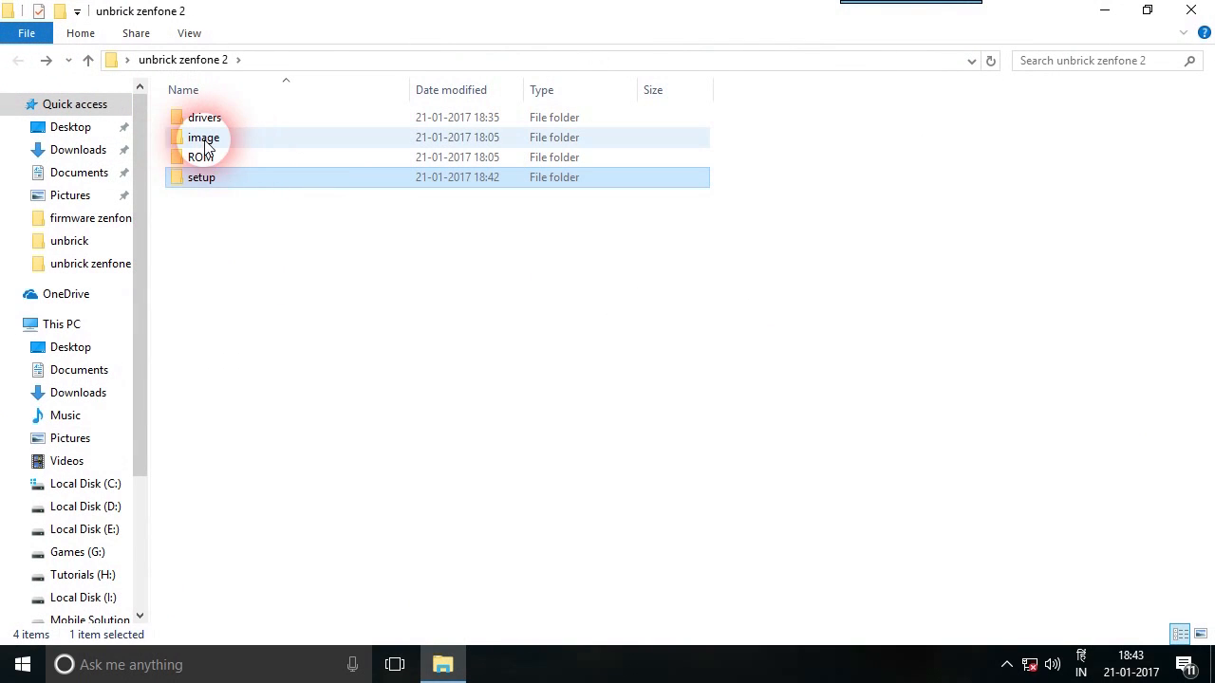
click(207, 142)
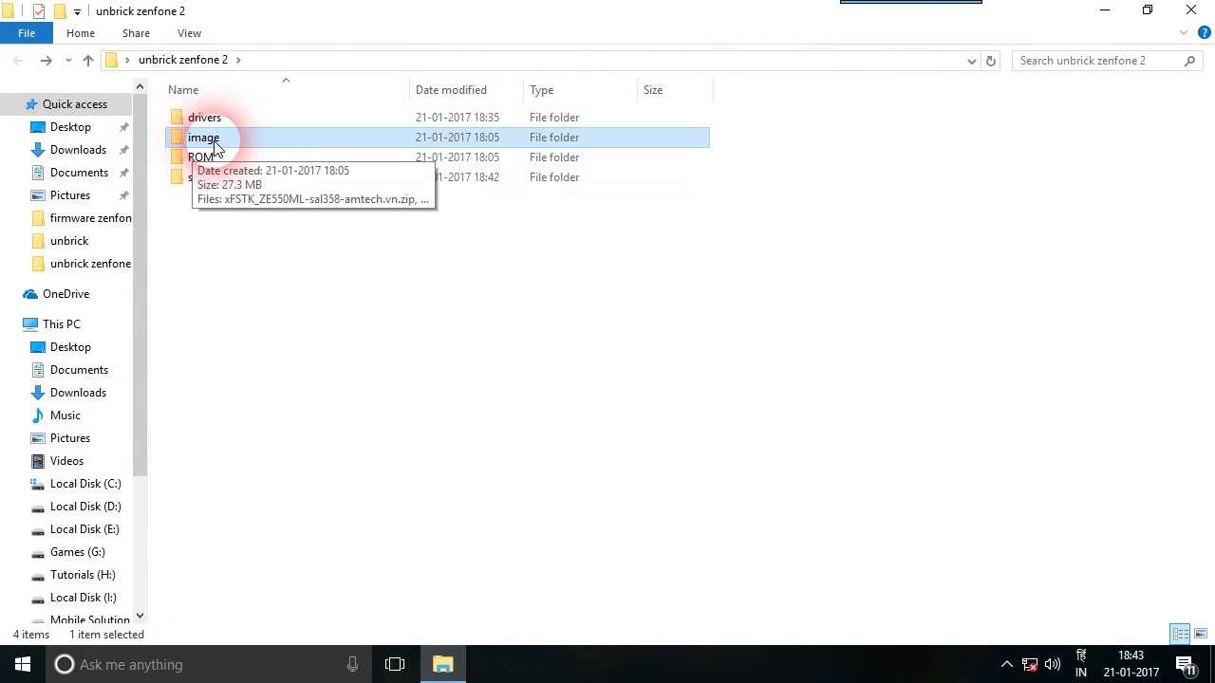
double_click(214, 144)
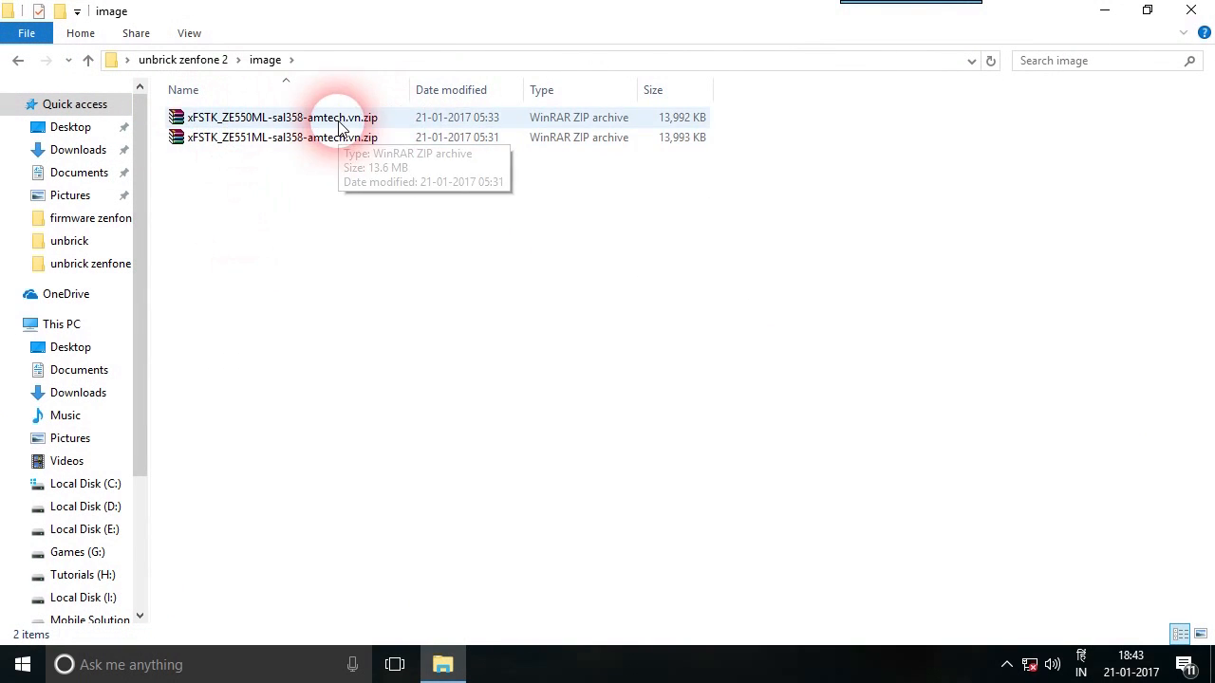
click(241, 122)
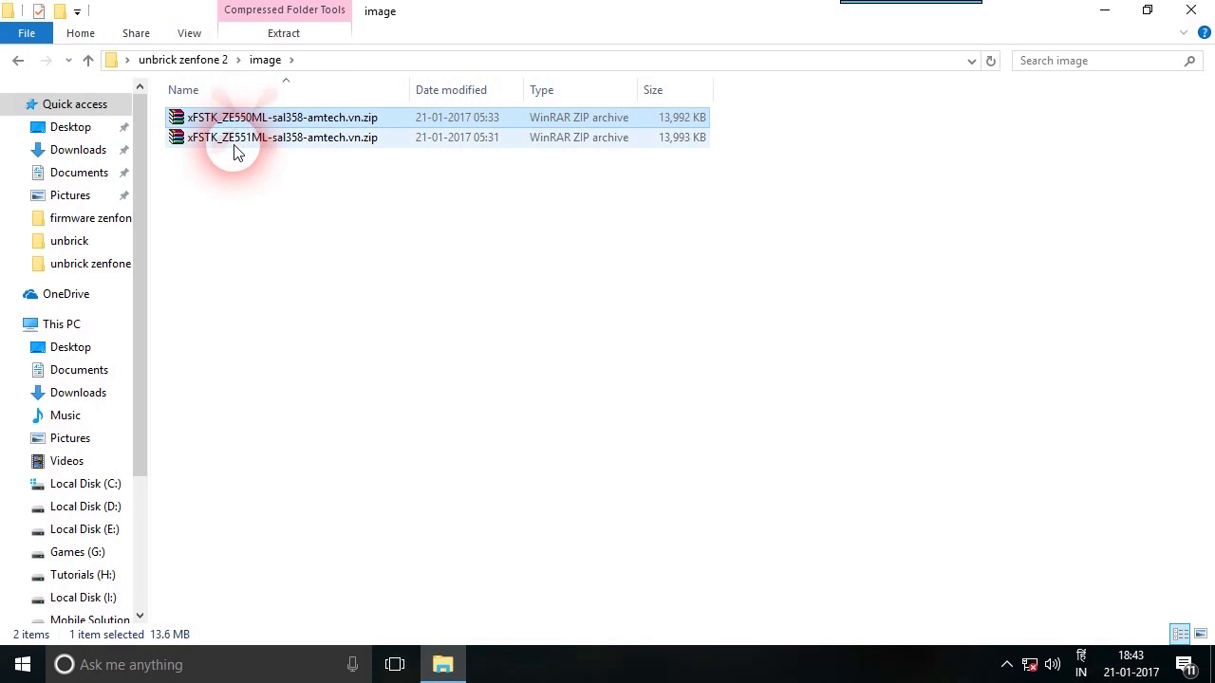
Extract xFSTK_ZE551ML-sal358-amtech.vn.zip in the image folder, then open the extracted folder and select its three bin files.
click(237, 143)
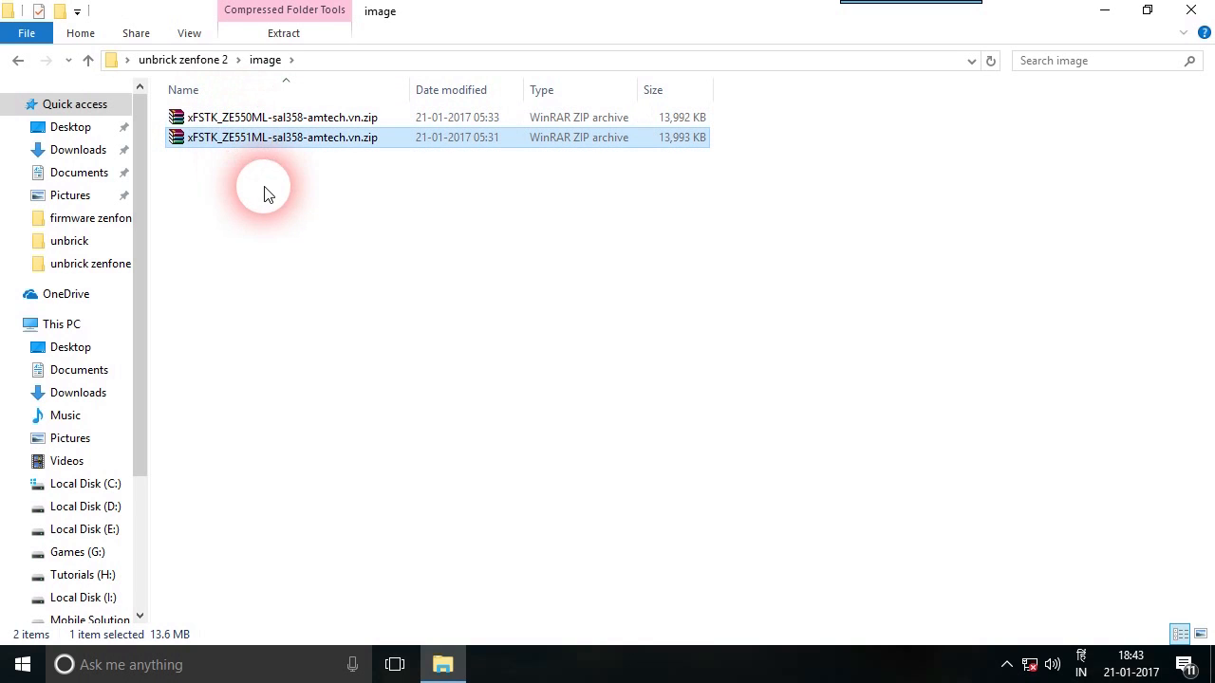
right_click(228, 144)
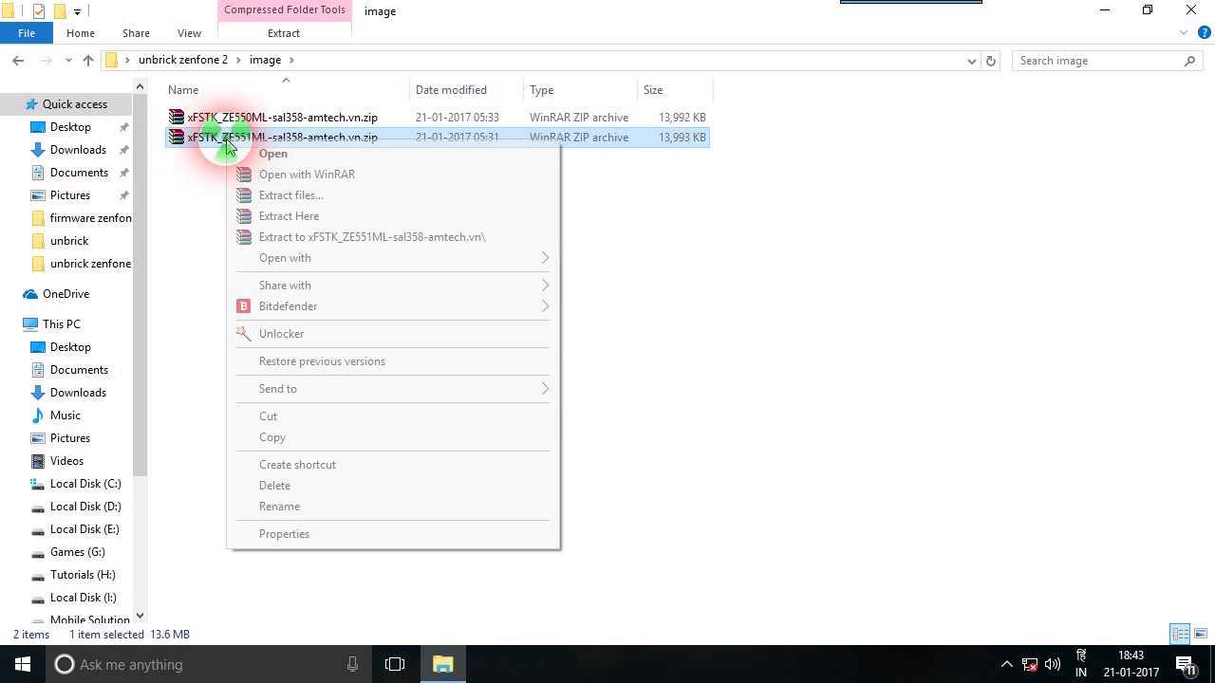
click(288, 213)
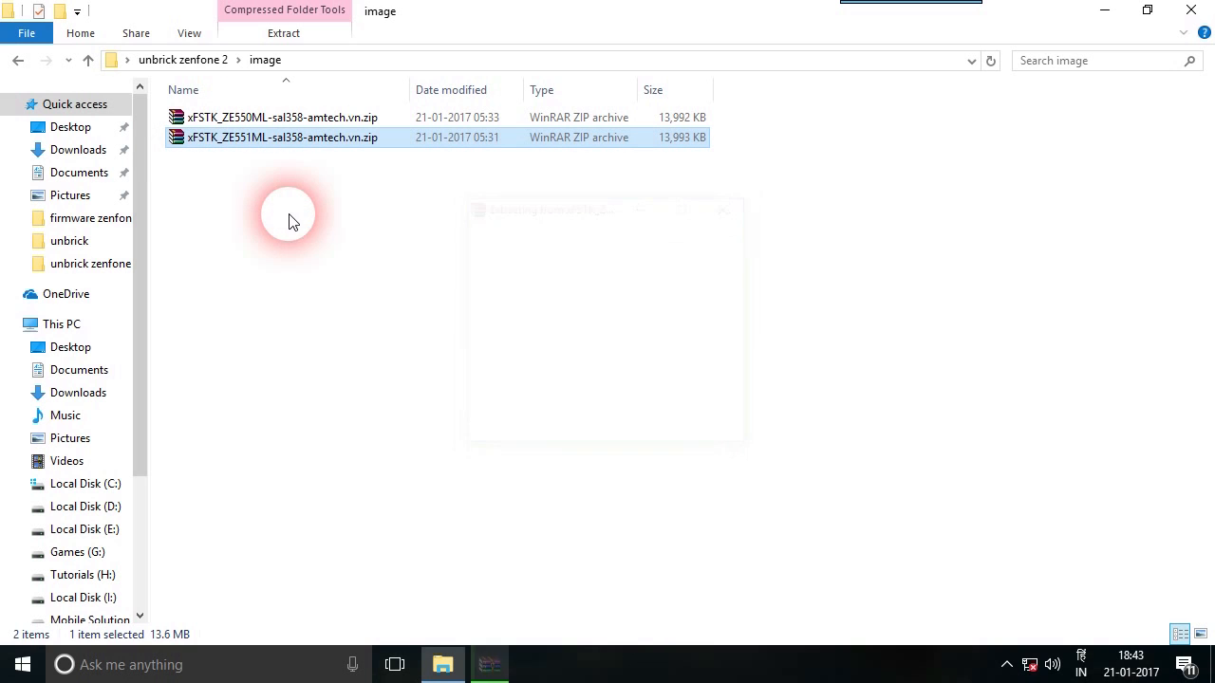
double_click(240, 161)
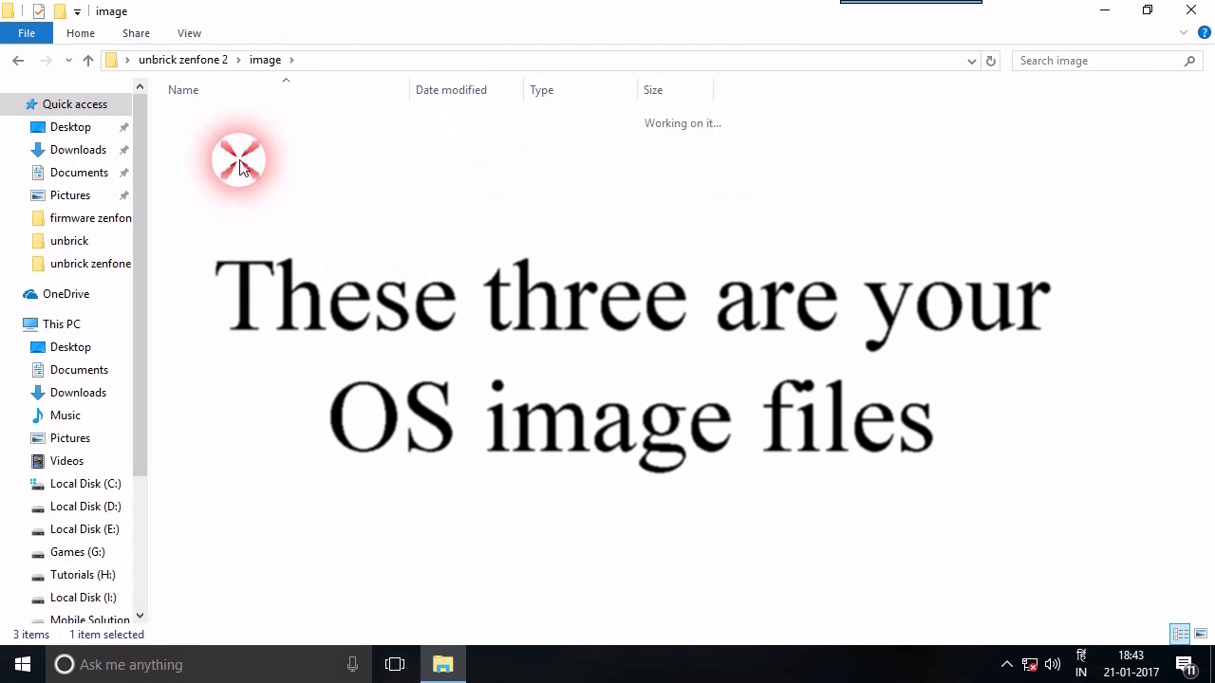
drag(247, 217, 213, 114)
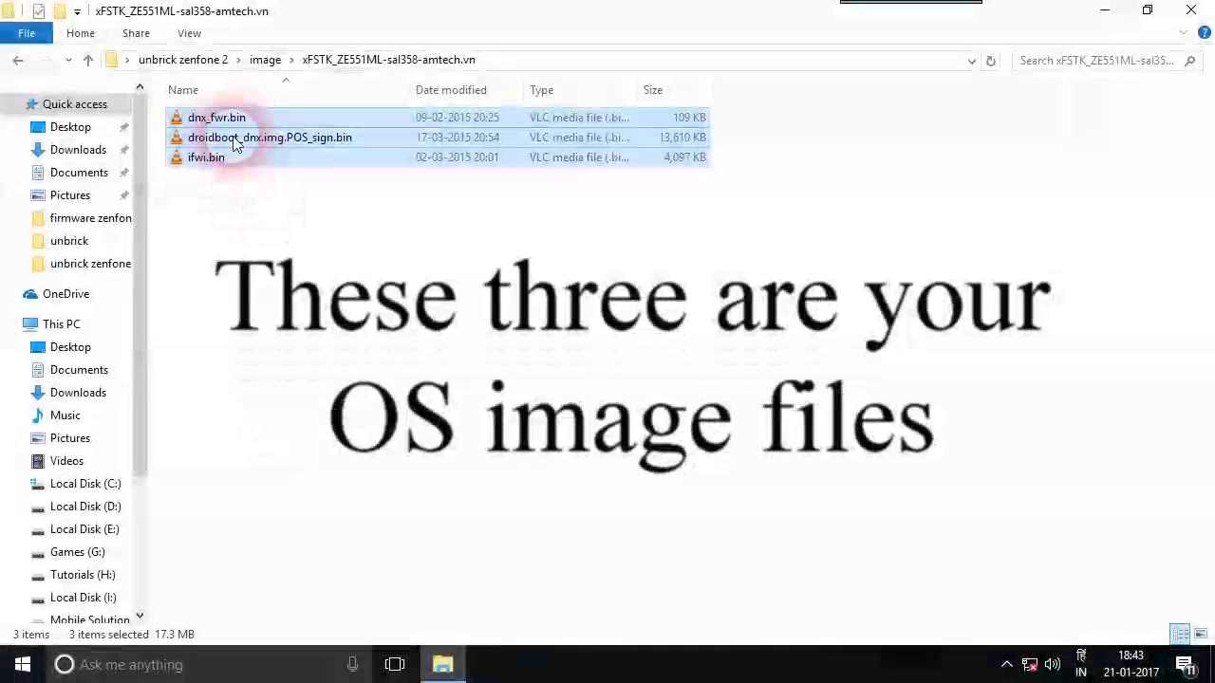
Minimise the folder window, run xFSTK-Downloader as administrator, and switch it to the MRD A0/B0 + MOOR A0 + CRC configuration.
click(1105, 11)
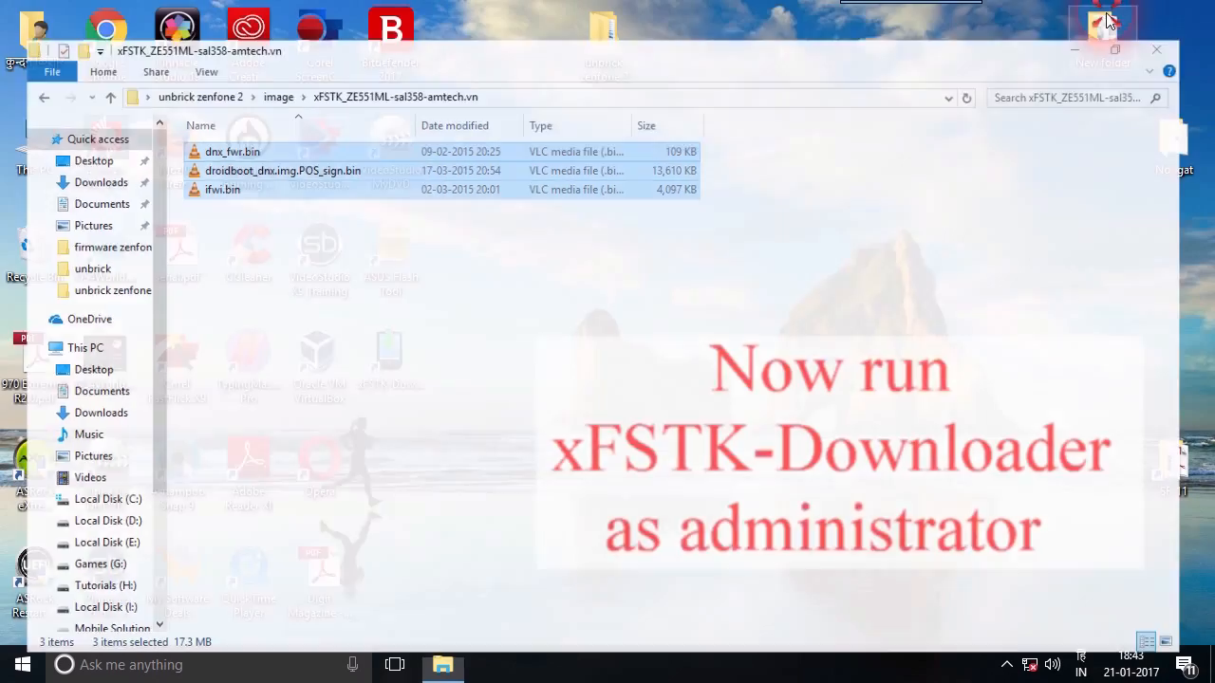
right_click(398, 356)
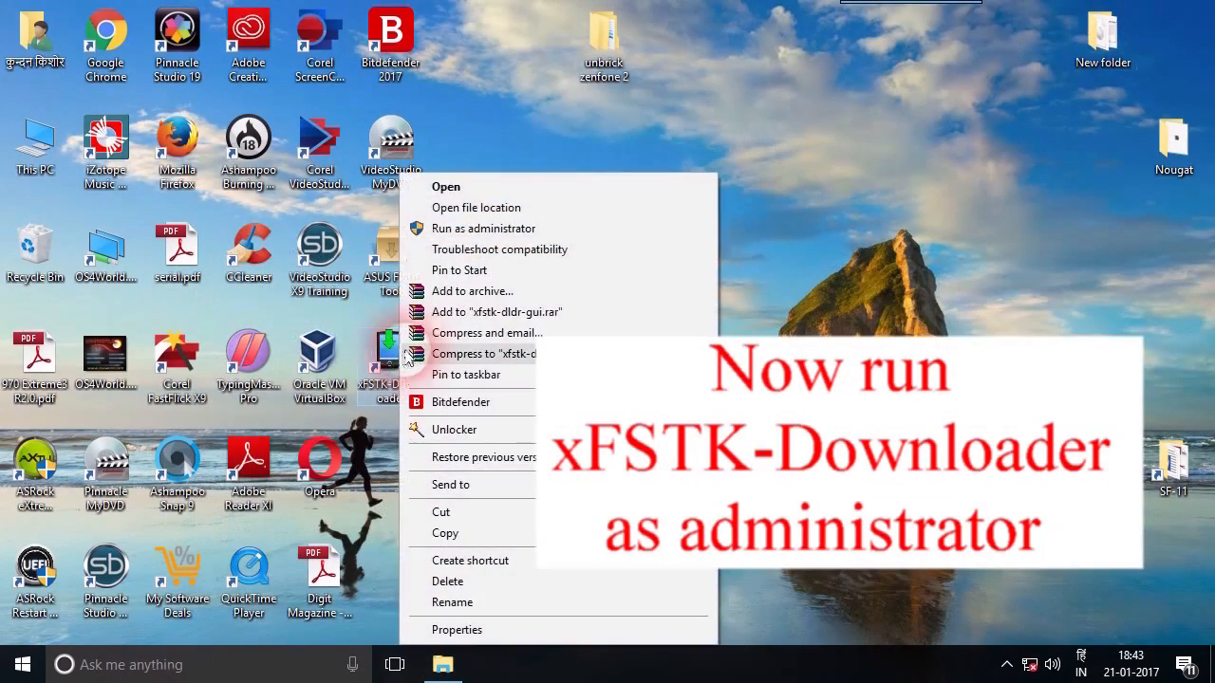
click(433, 229)
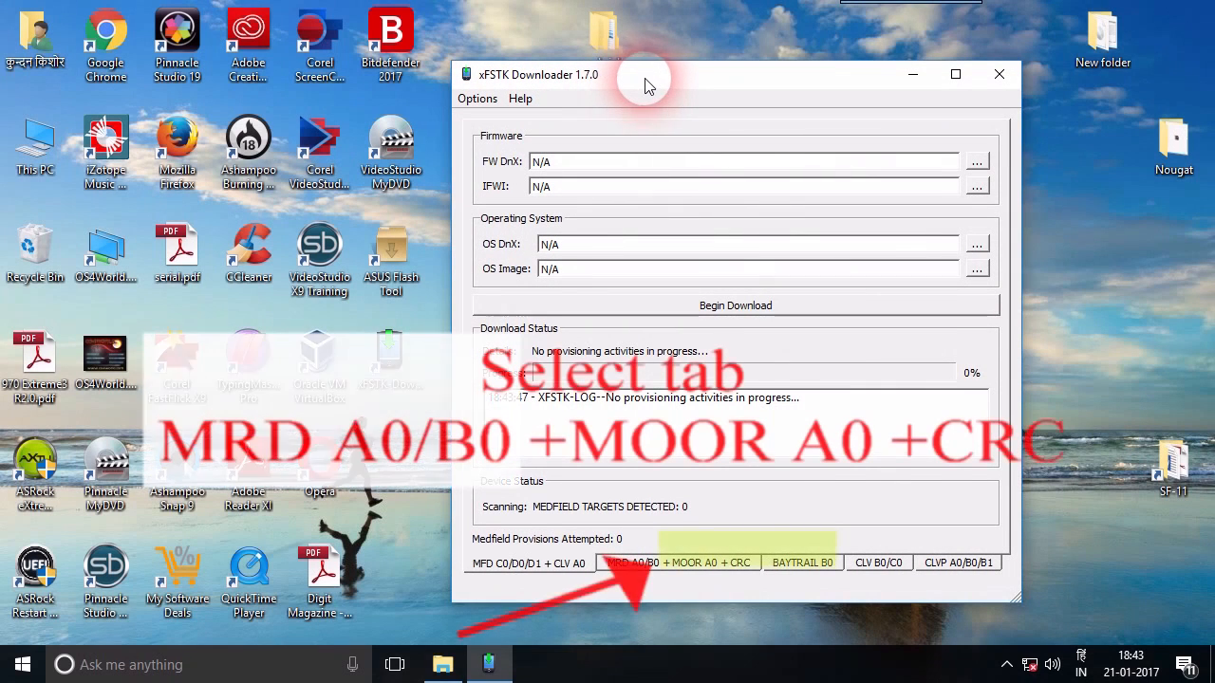
drag(646, 82, 713, 68)
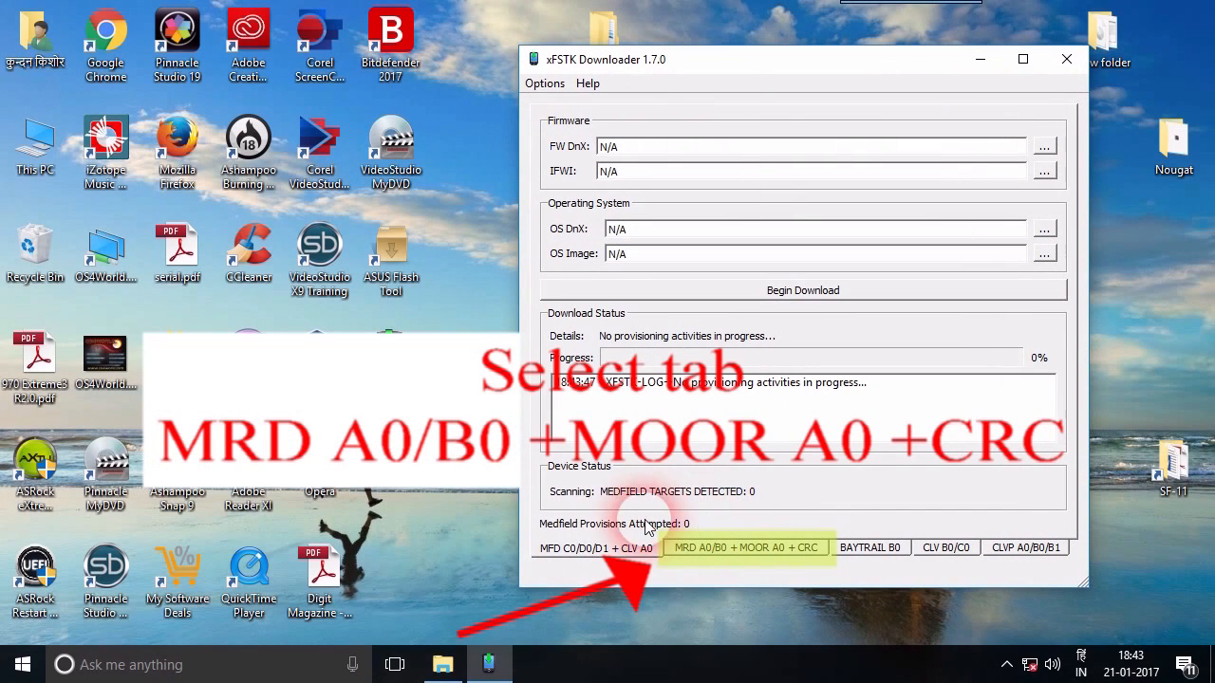
click(739, 553)
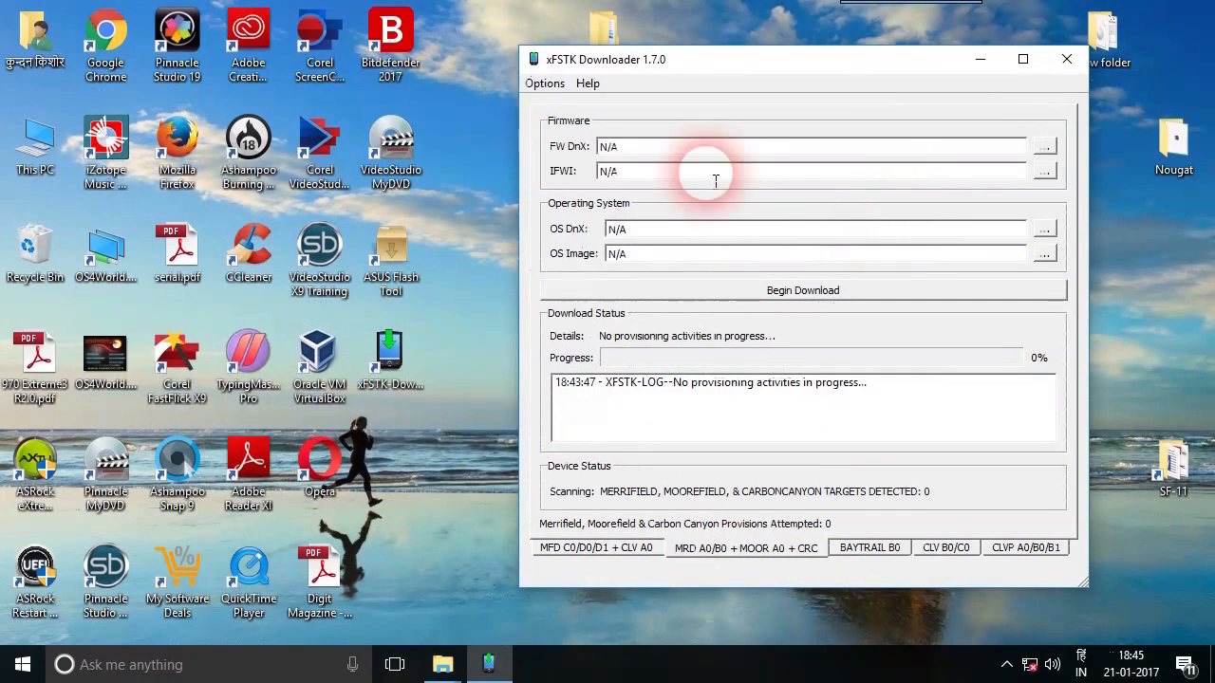
In the download options, set the GP Flag Override Value to 0x80000807, enable GP Flag Override, and save the settings.
click(555, 106)
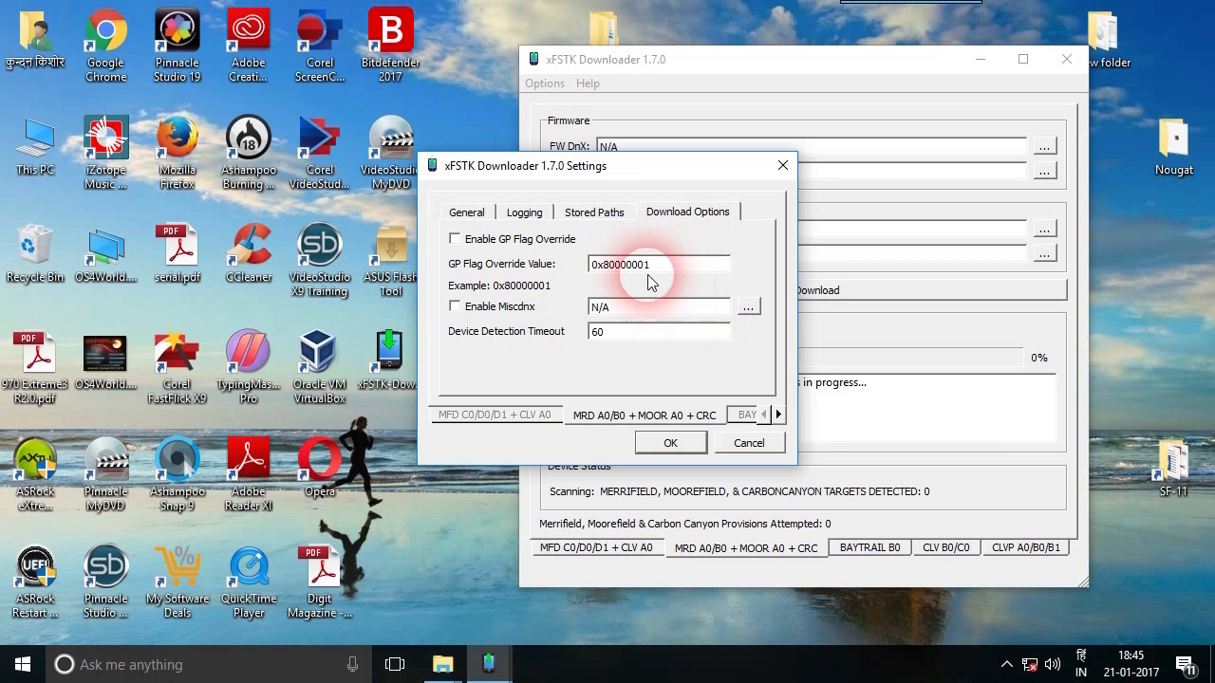
drag(632, 266, 685, 281)
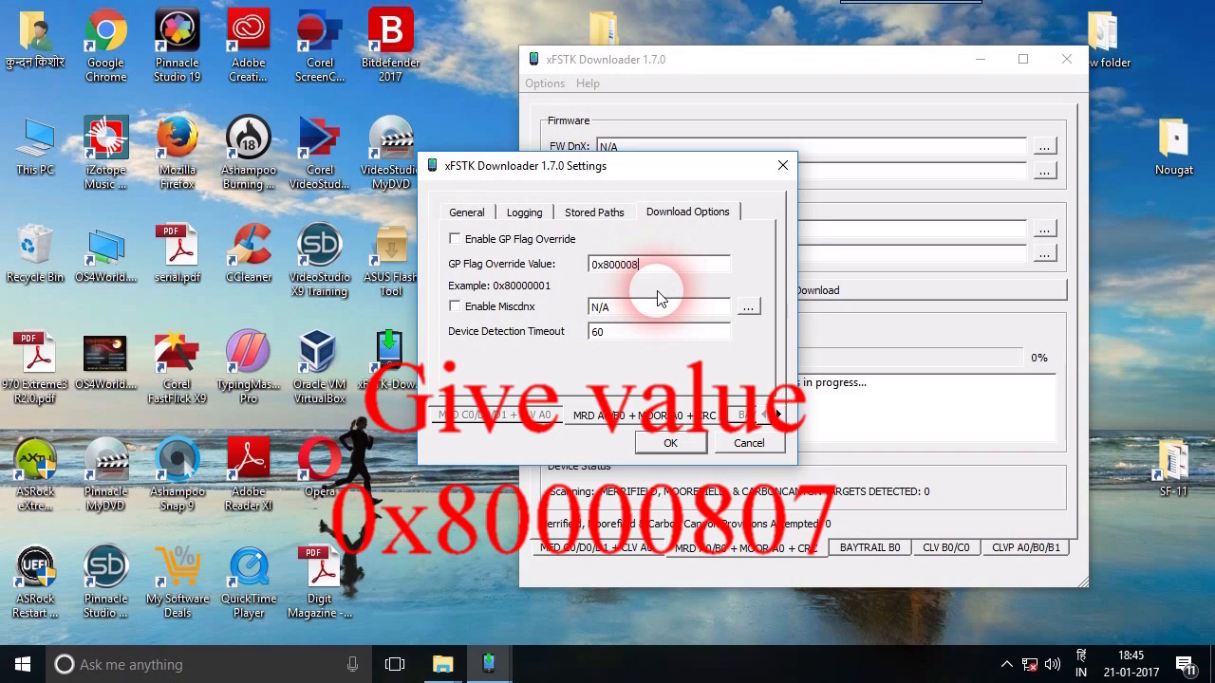
text(807)
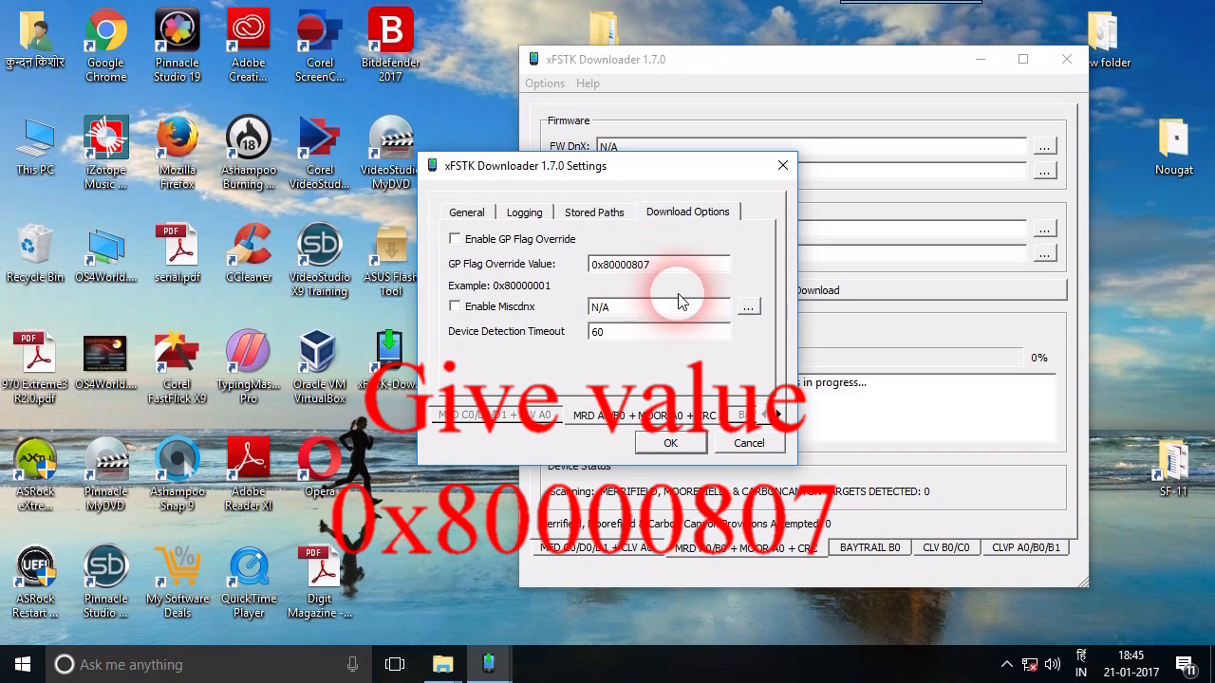
double_click(655, 265)
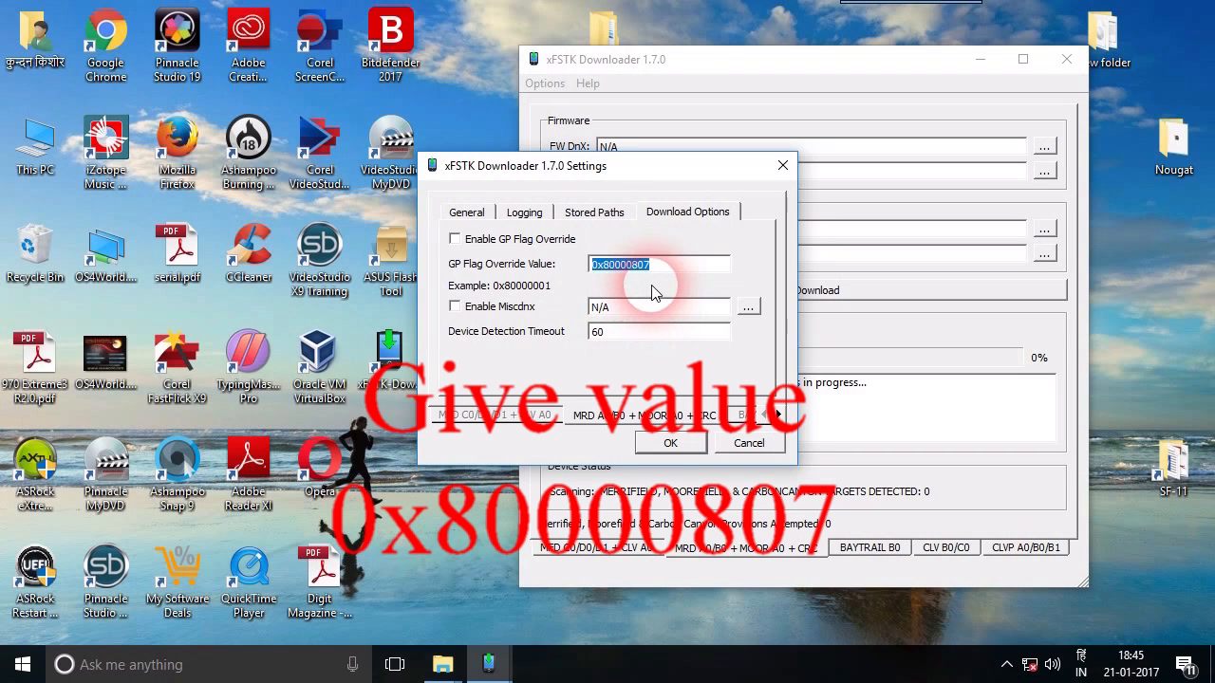
click(670, 211)
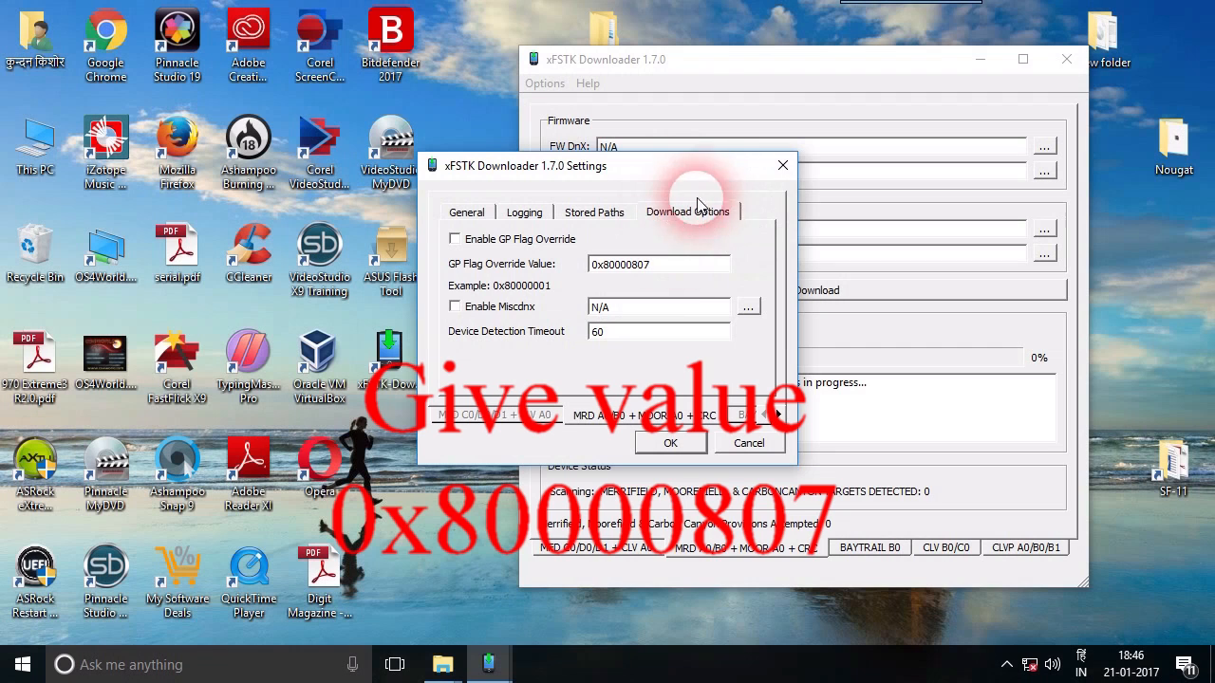
click(455, 241)
click(680, 449)
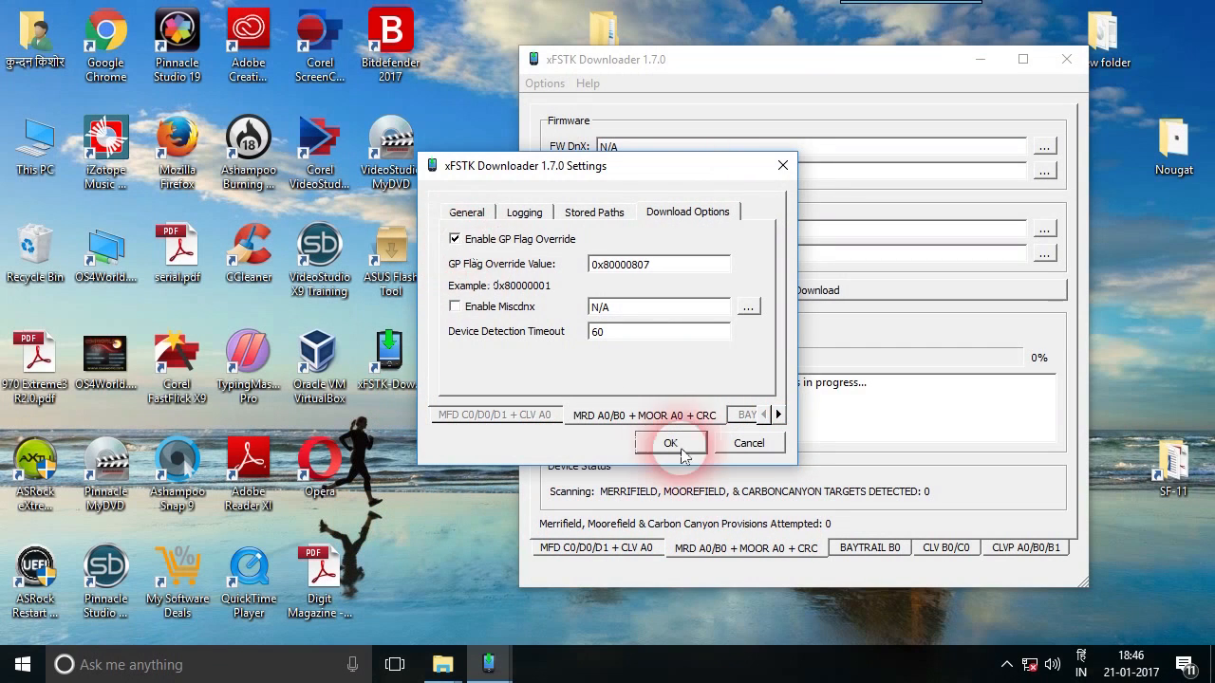
Reopen the downloader settings to check the GP Flag Override option and its value, then close them.
click(570, 106)
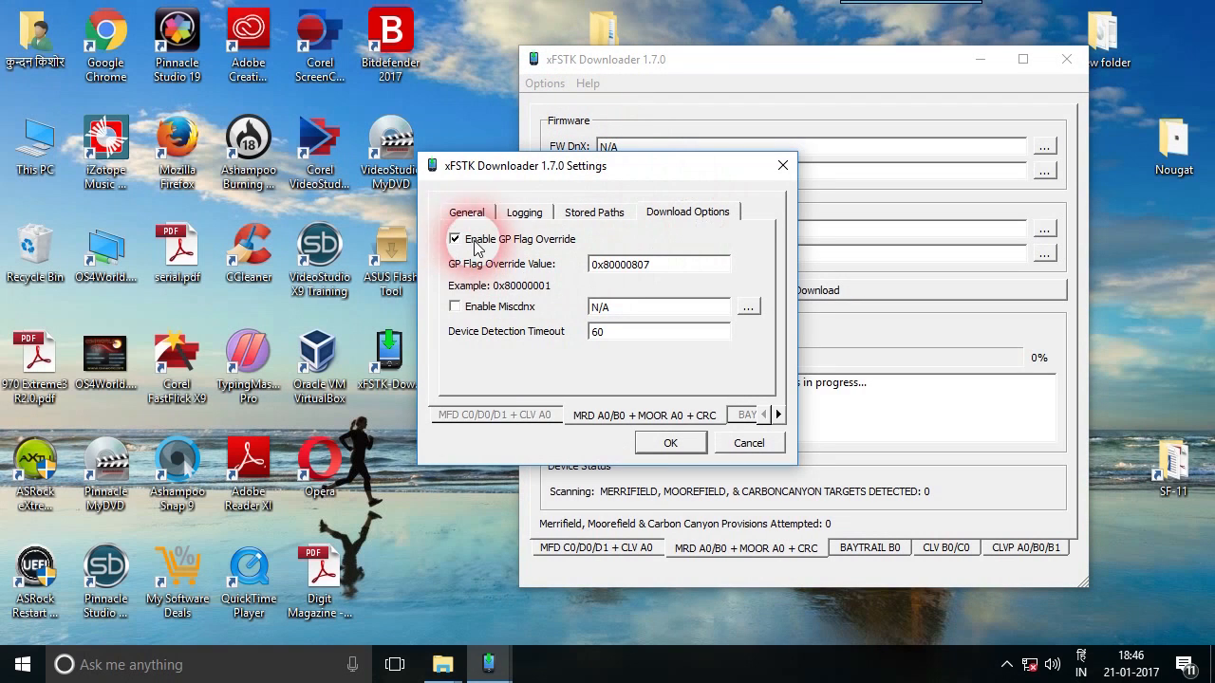
double_click(683, 266)
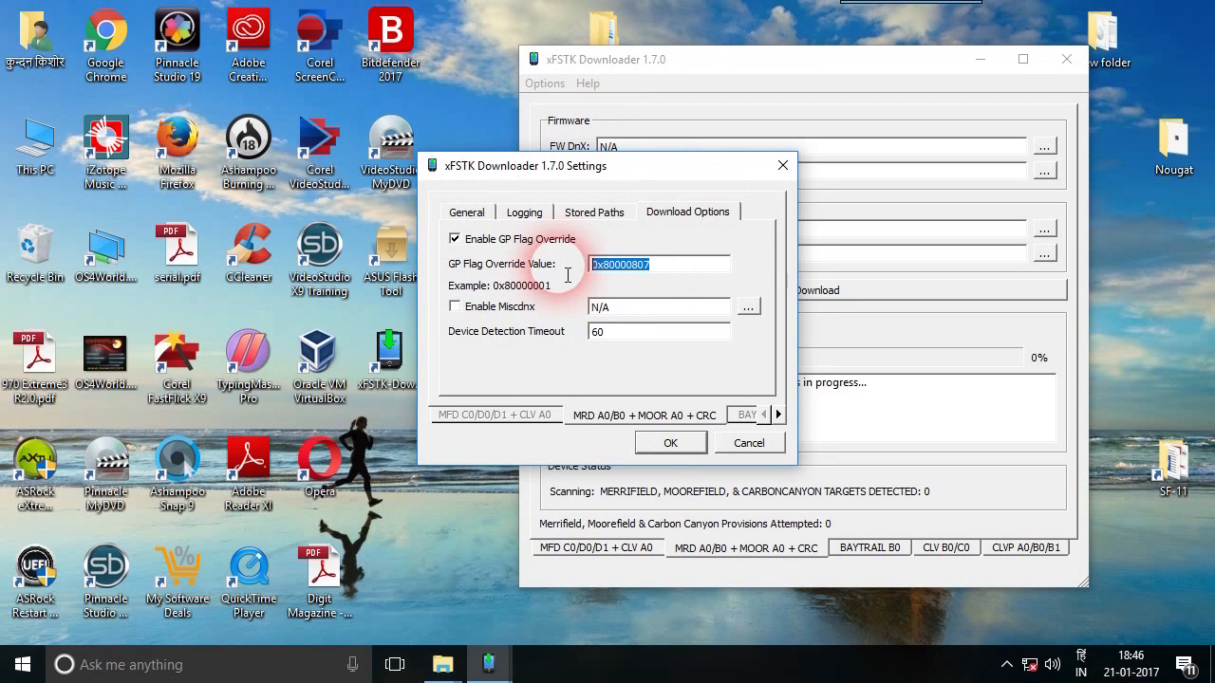
click(676, 443)
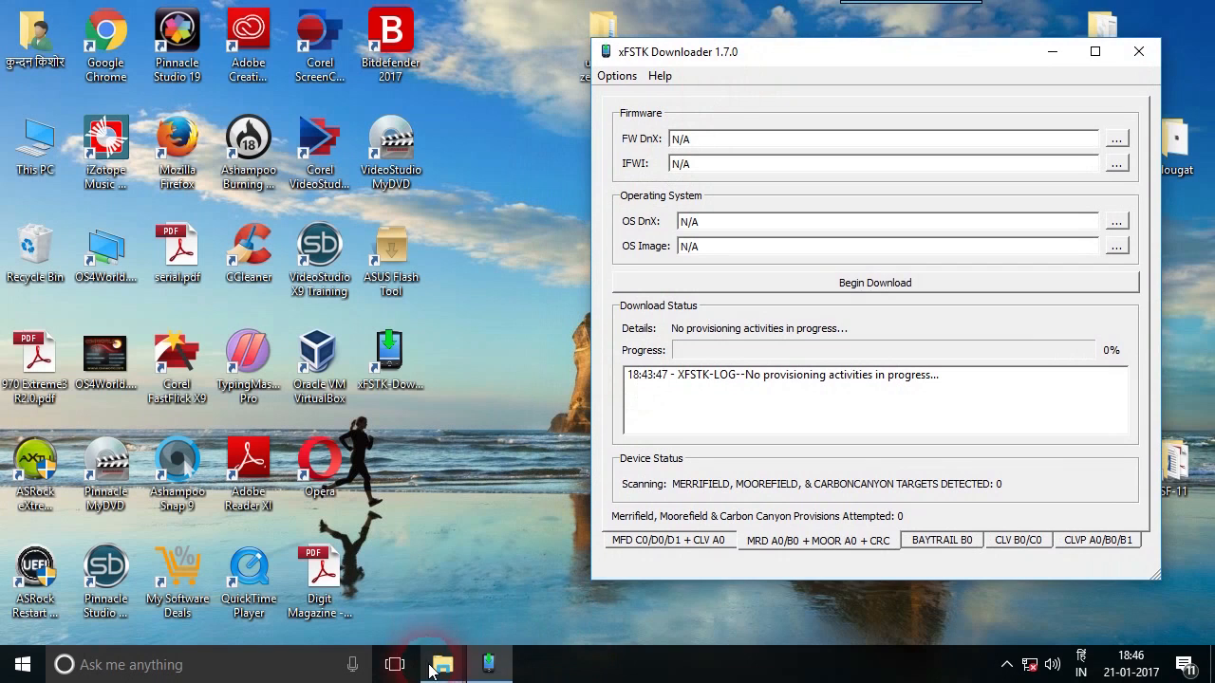
Show the xFSTK_ZE551ML-sal358-amtech.vn folder behind the xFSTK Downloader window and select dnx_fwr.bin in it.
click(432, 667)
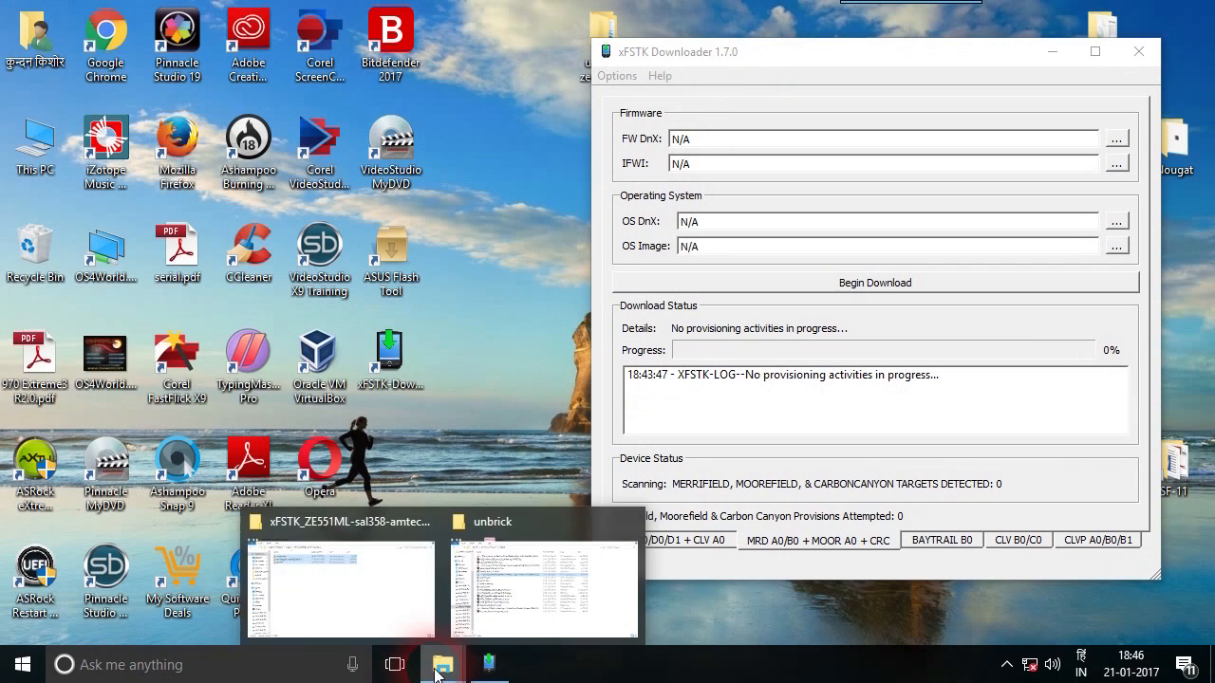
click(376, 575)
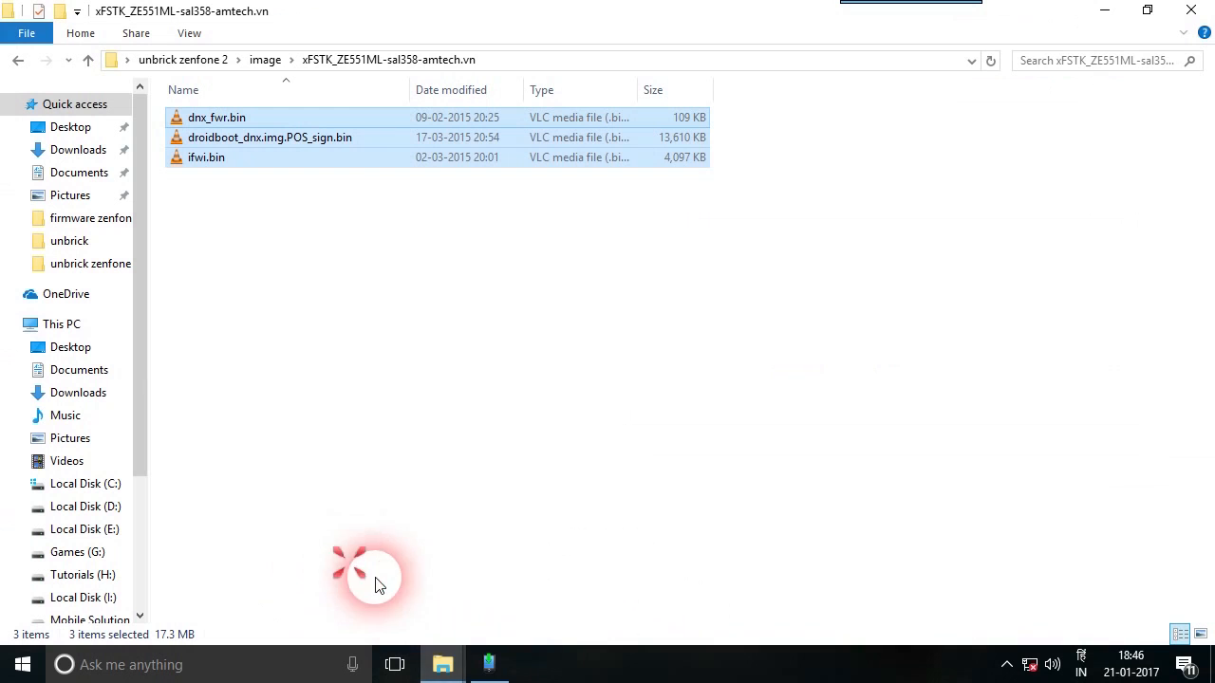
click(488, 662)
click(911, 387)
click(637, 112)
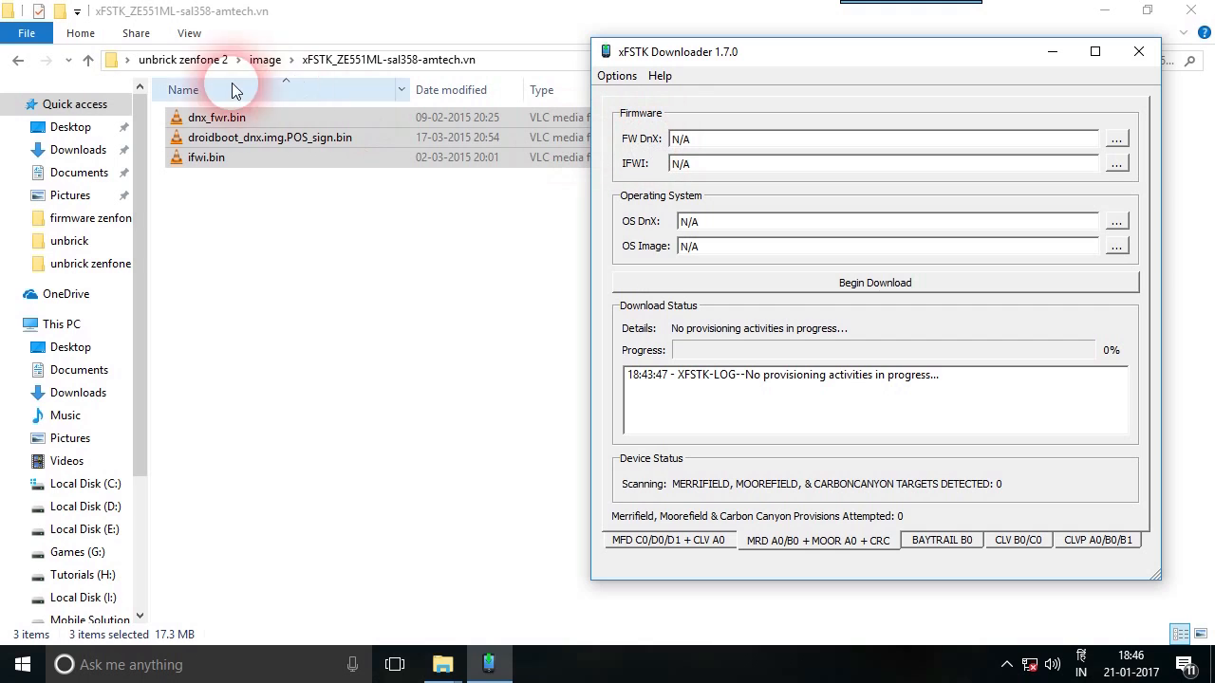
click(196, 124)
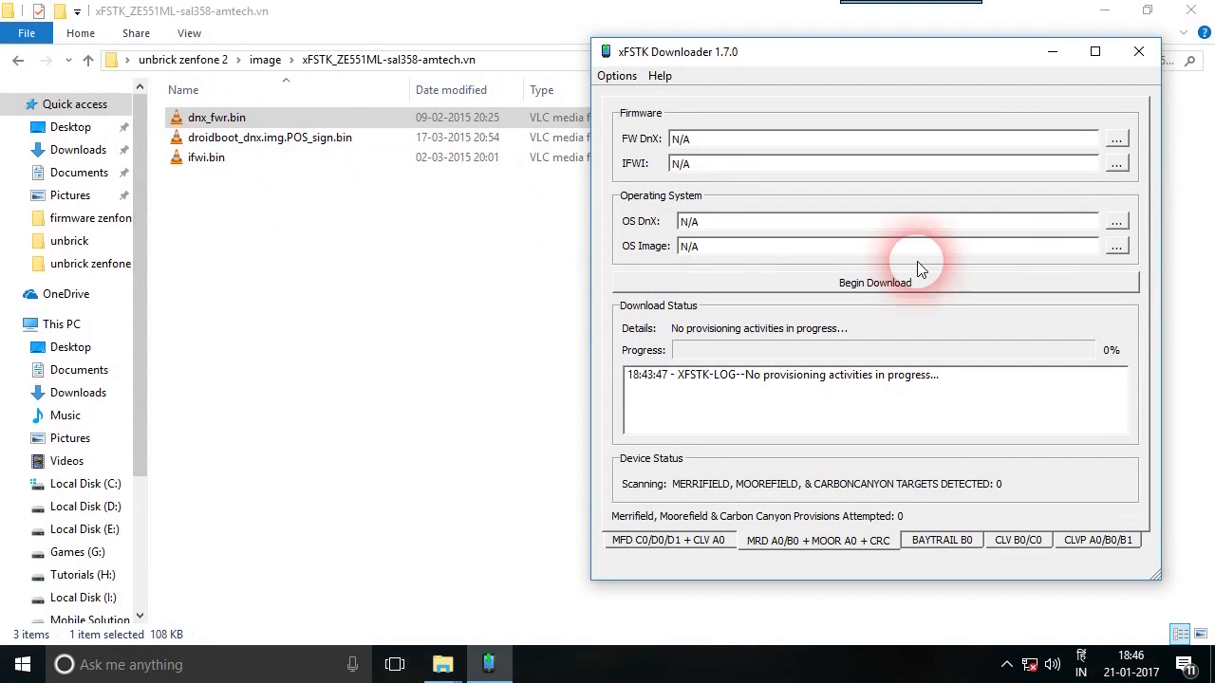
Load dnx_fwr.bin as the FW DnX file from the xFSTK_ZE551ML-sal358-amtech.vn folder inside unbrick zenfone 2 on the Desktop.
click(1115, 138)
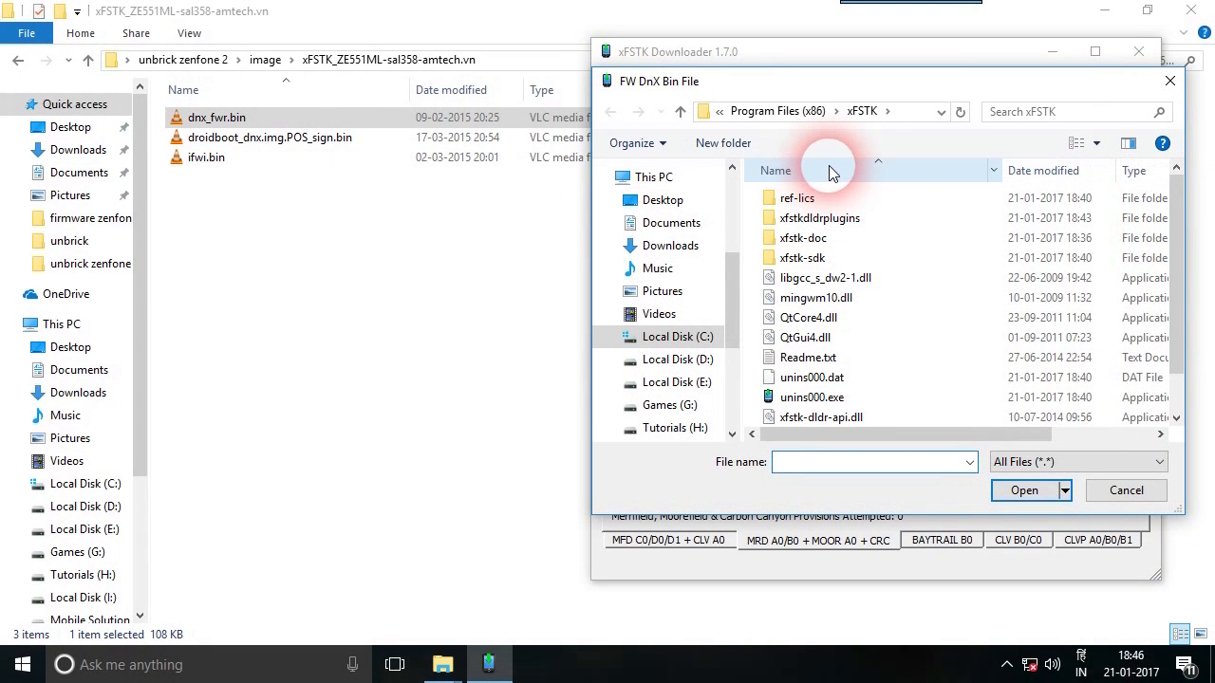
click(669, 200)
double_click(816, 237)
double_click(821, 198)
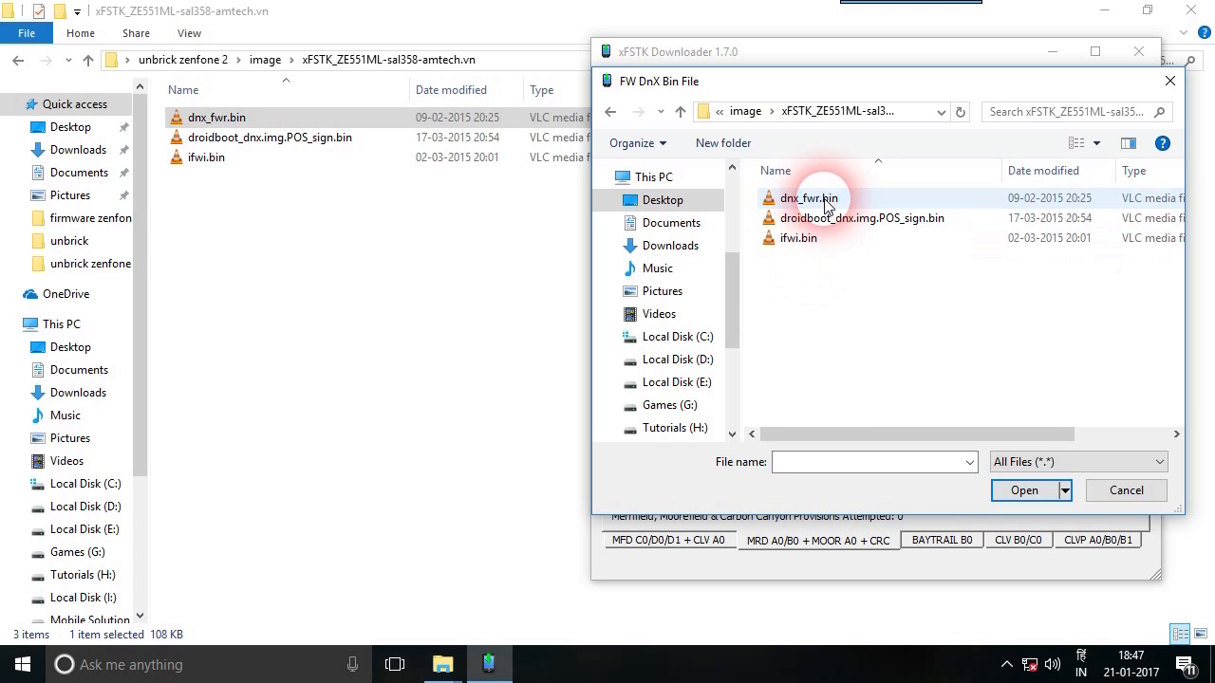
click(789, 200)
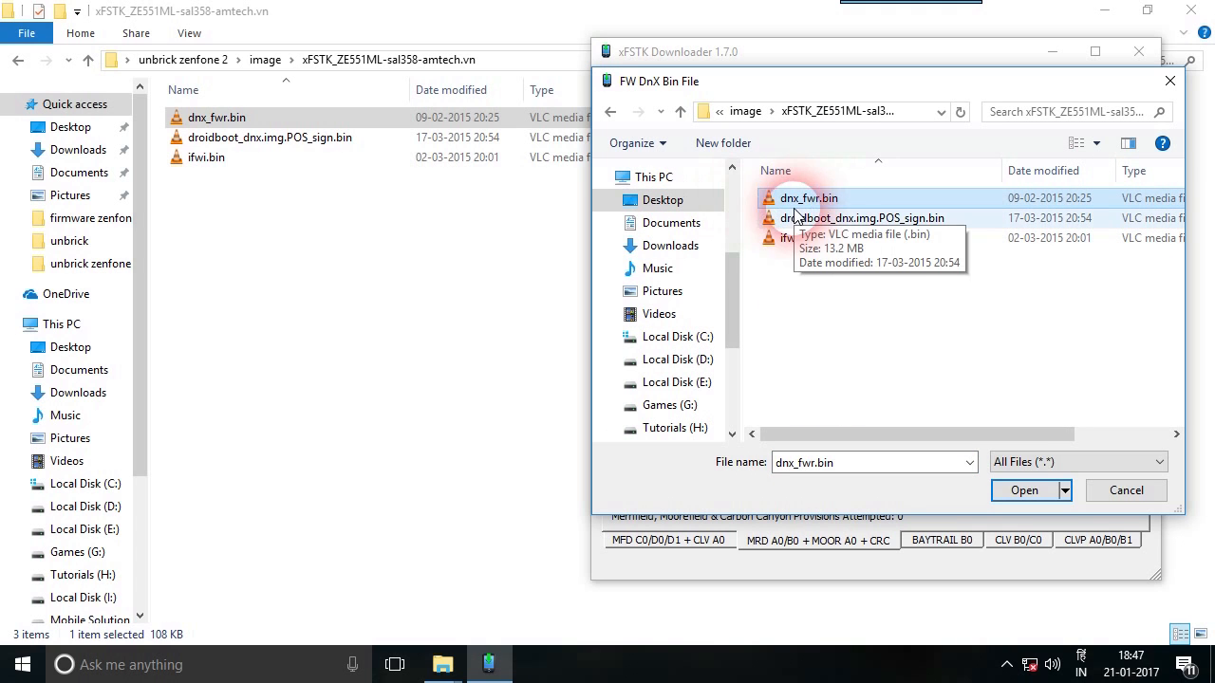
click(1022, 495)
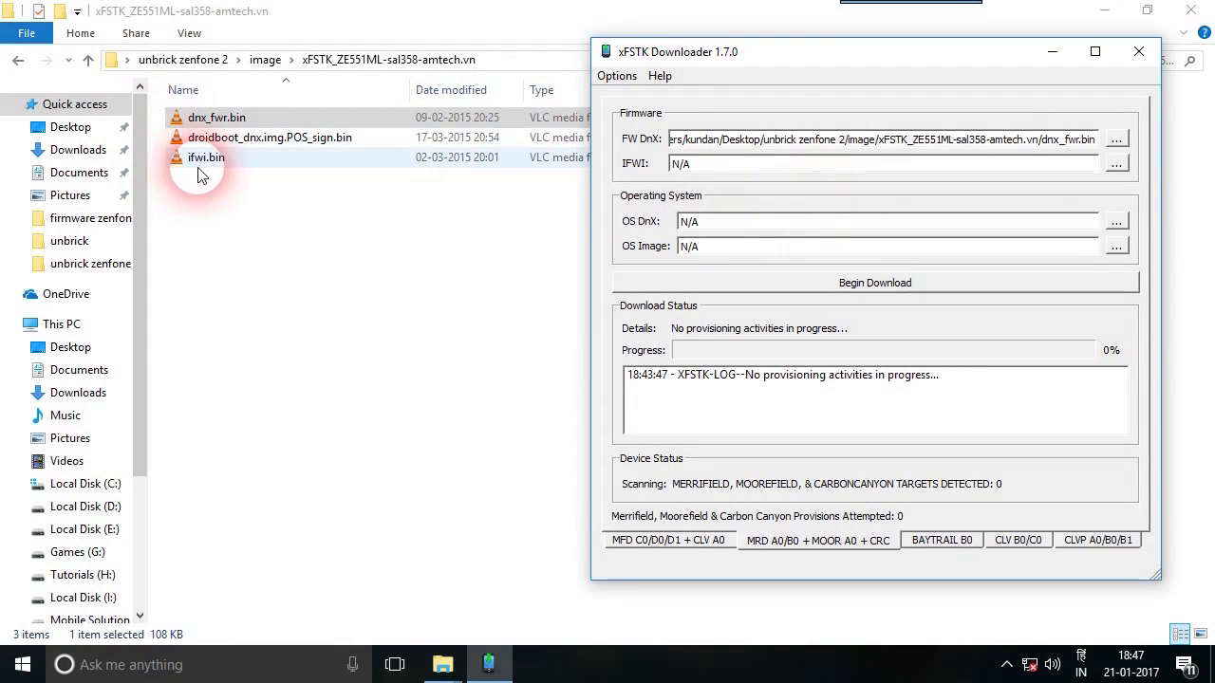
Load ifwi.bin from the same image folder as the IFWI firmware file.
click(1116, 165)
click(792, 238)
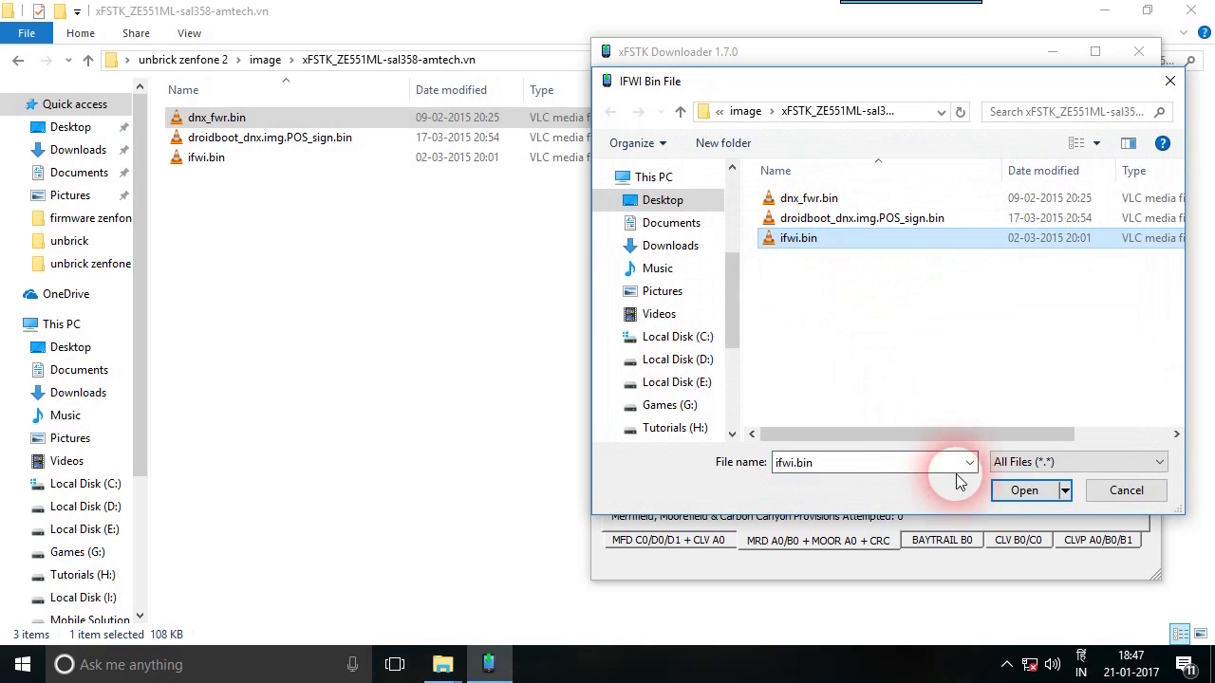
click(1020, 491)
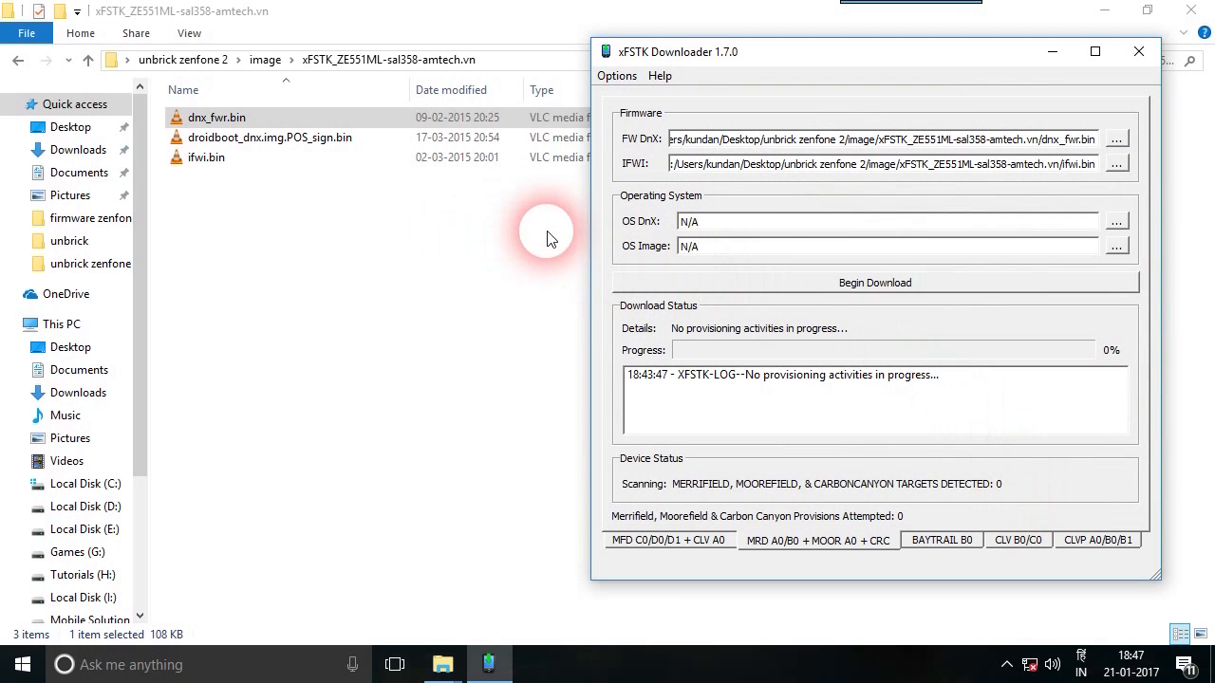
Load droidboot_dnx.img.POS_sign.bin as the OS Image and begin the download to the connected phone.
click(1116, 246)
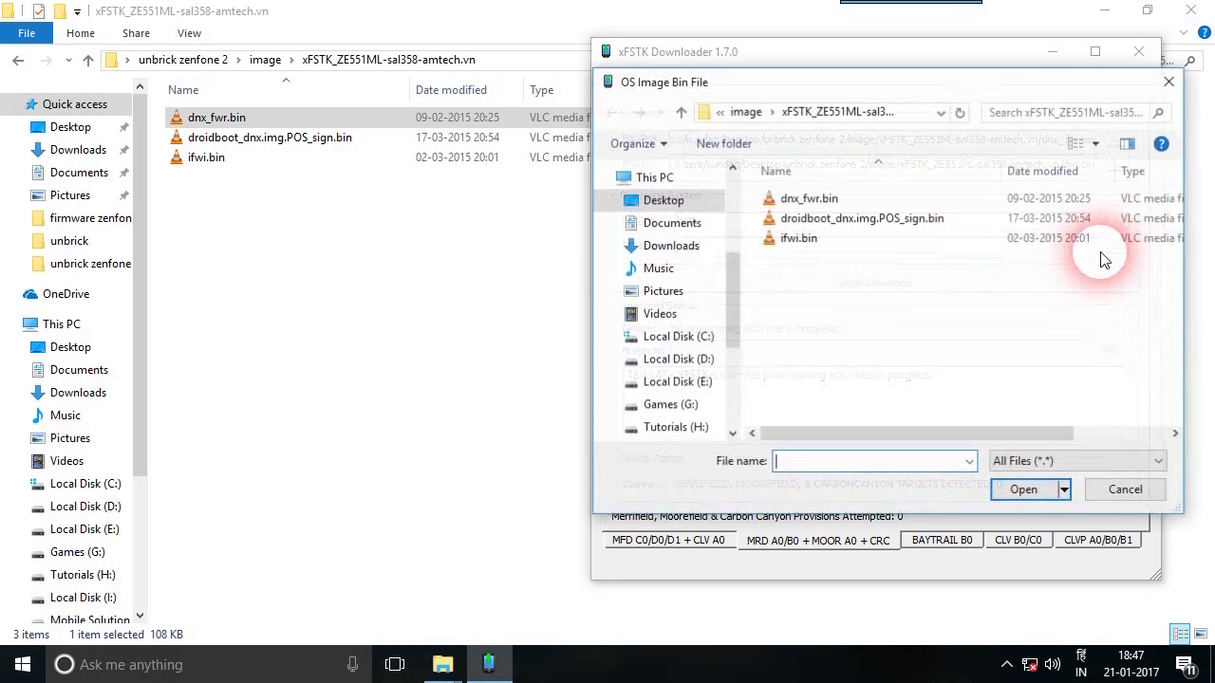
click(841, 224)
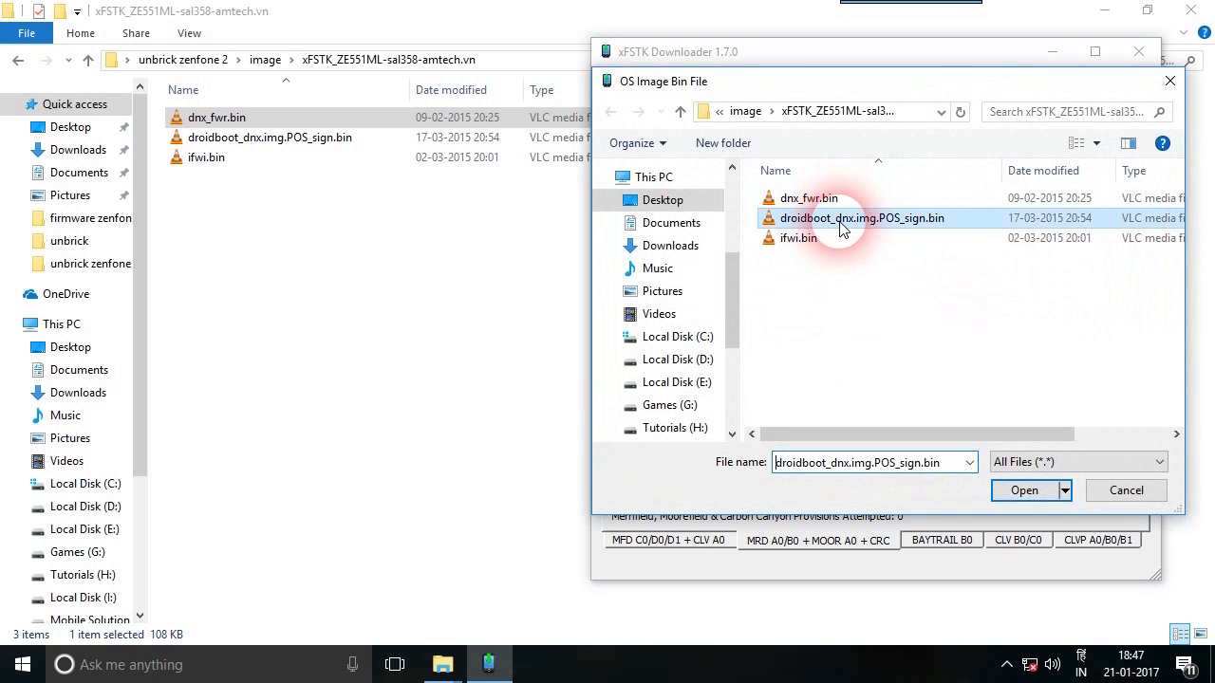
click(1029, 489)
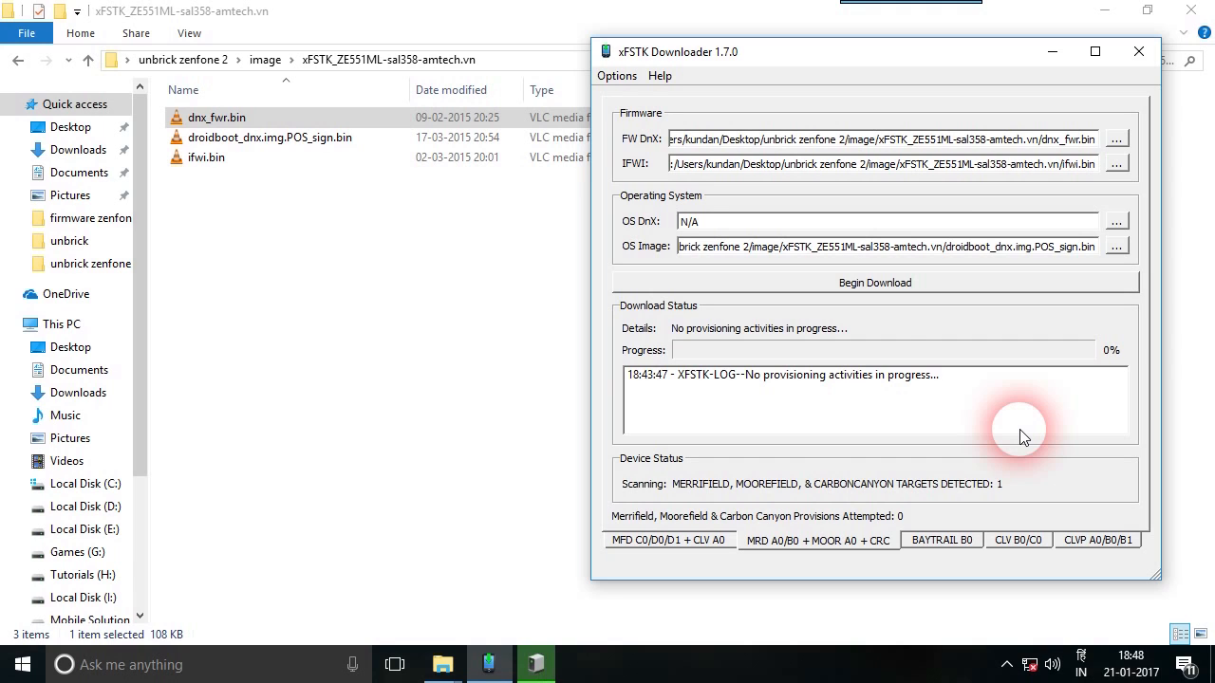
click(866, 288)
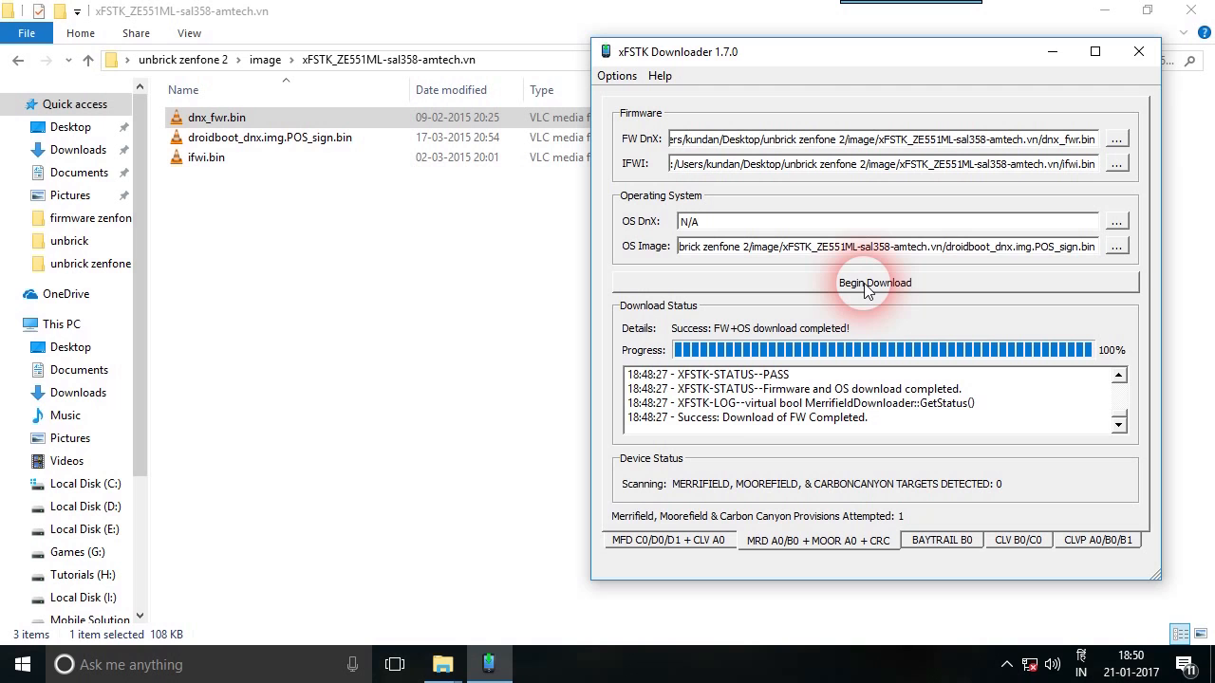
Close xFSTK Downloader and the image folder window, then open the unbrick zenfone 2 folder from the desktop.
click(1136, 57)
key(alt+F4)
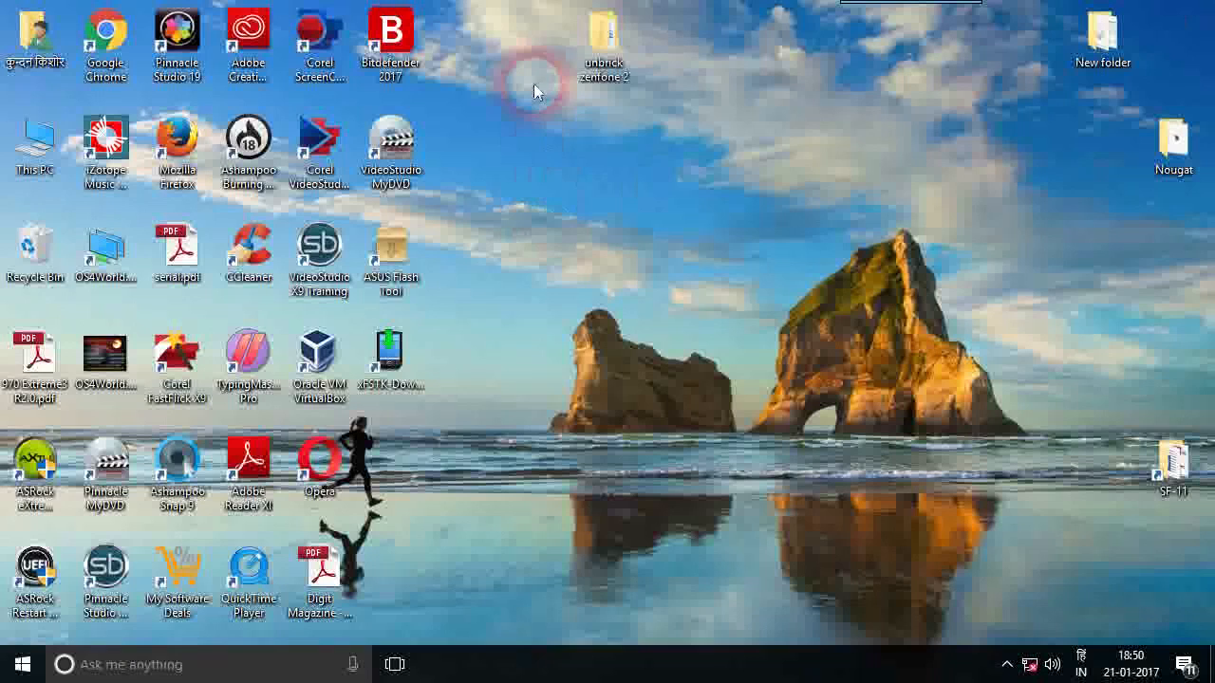
double_click(604, 38)
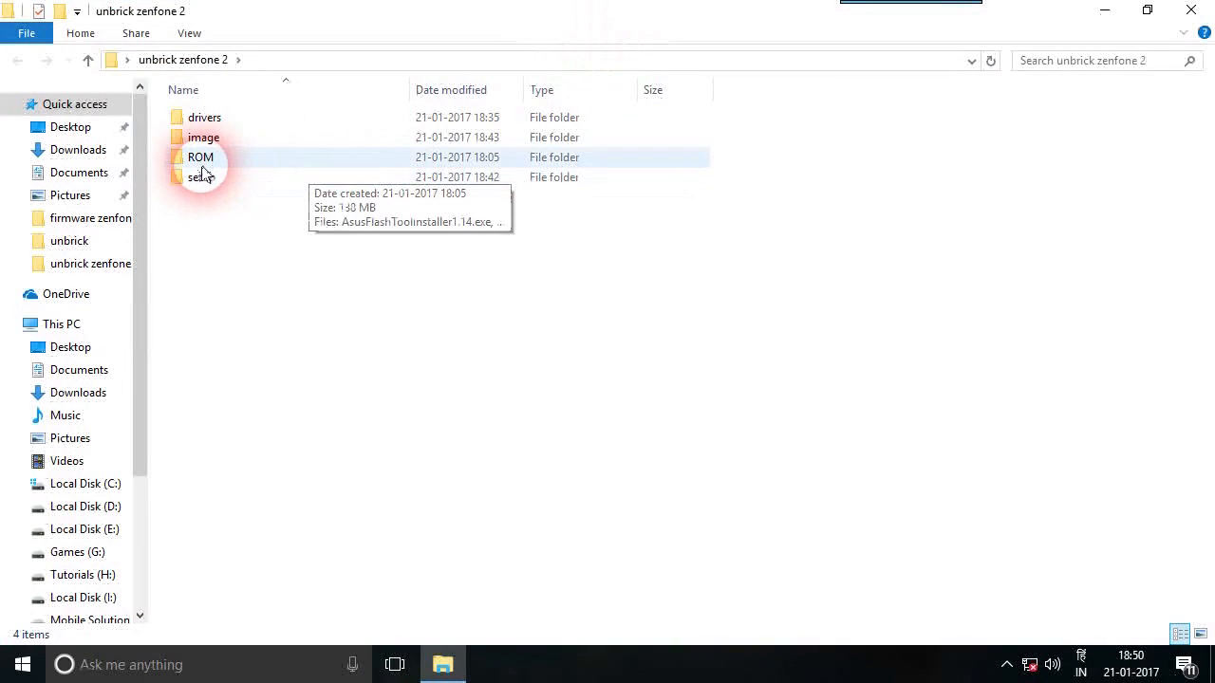
Inspect the ZE550ML and ZE551ML raw images in the ROM folder, and minimise the folder window.
double_click(202, 159)
click(294, 204)
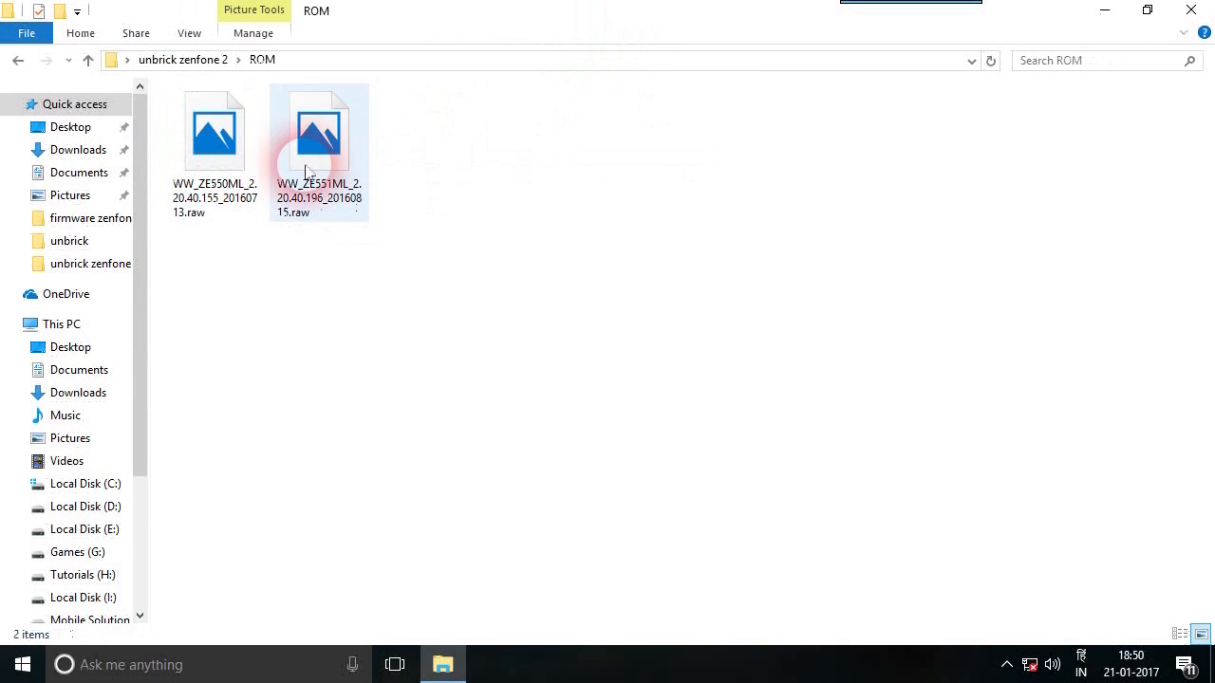
click(241, 214)
click(212, 188)
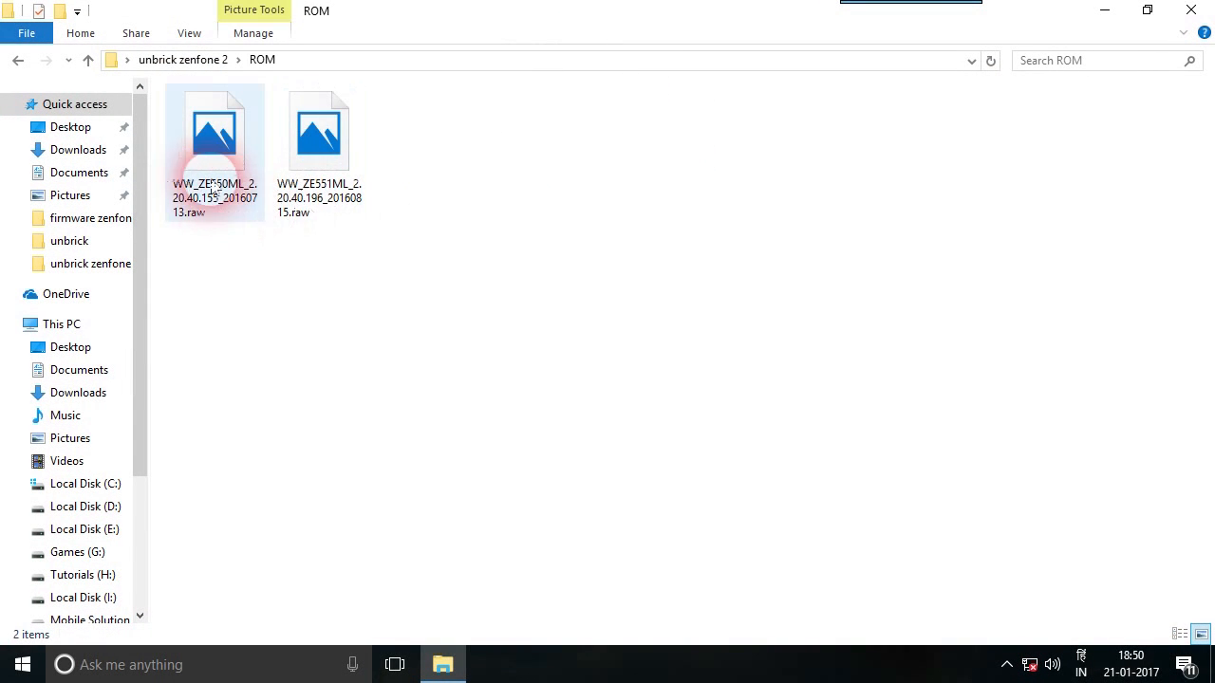
click(333, 201)
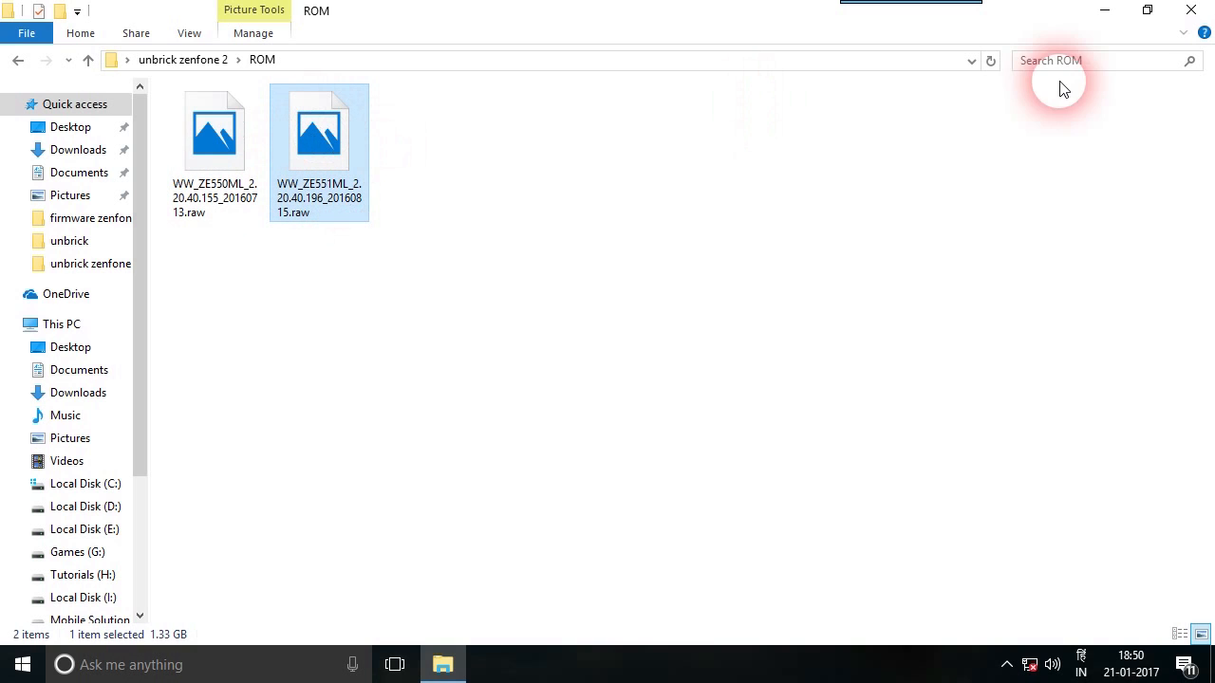
click(1105, 11)
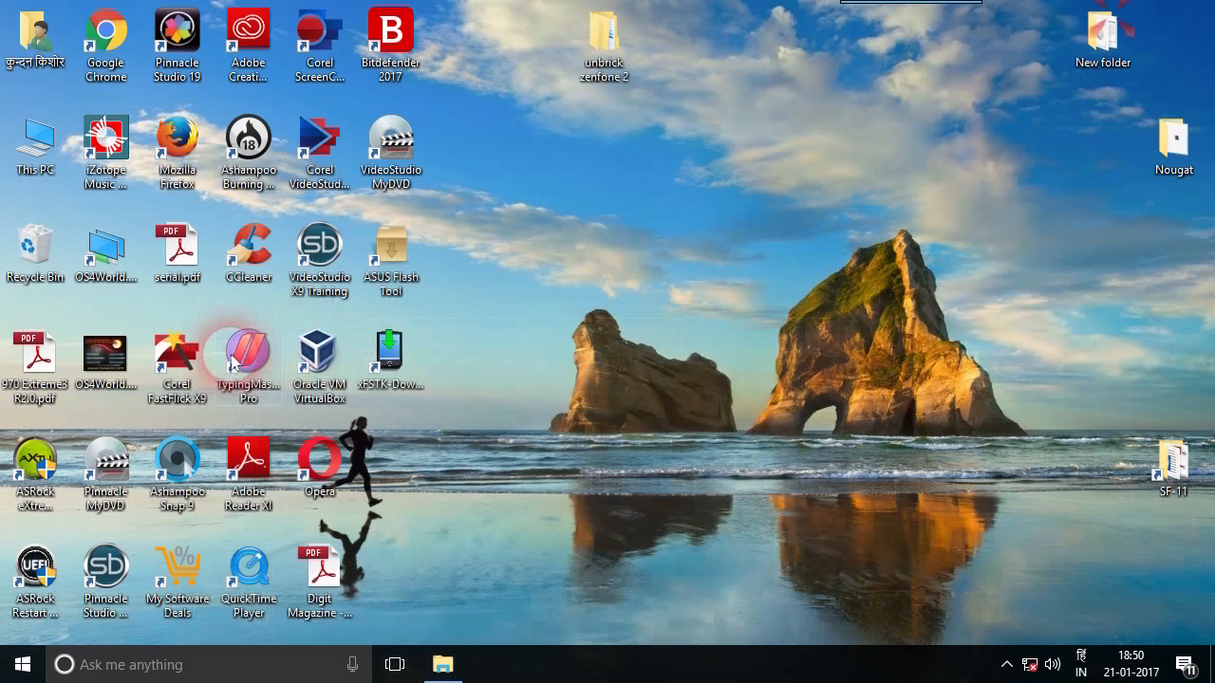
Launch ASUS Flash Tool from the desktop, enable data wiping and select the ZE551ML model.
right_click(387, 264)
click(416, 230)
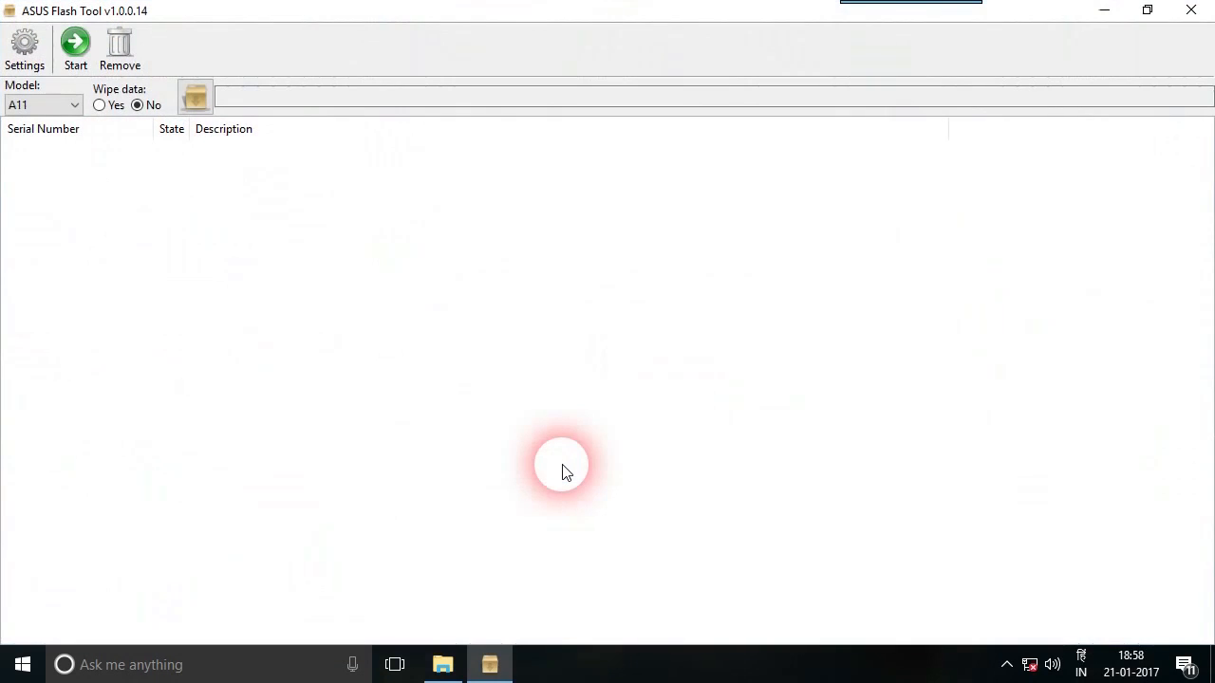
click(100, 104)
click(67, 104)
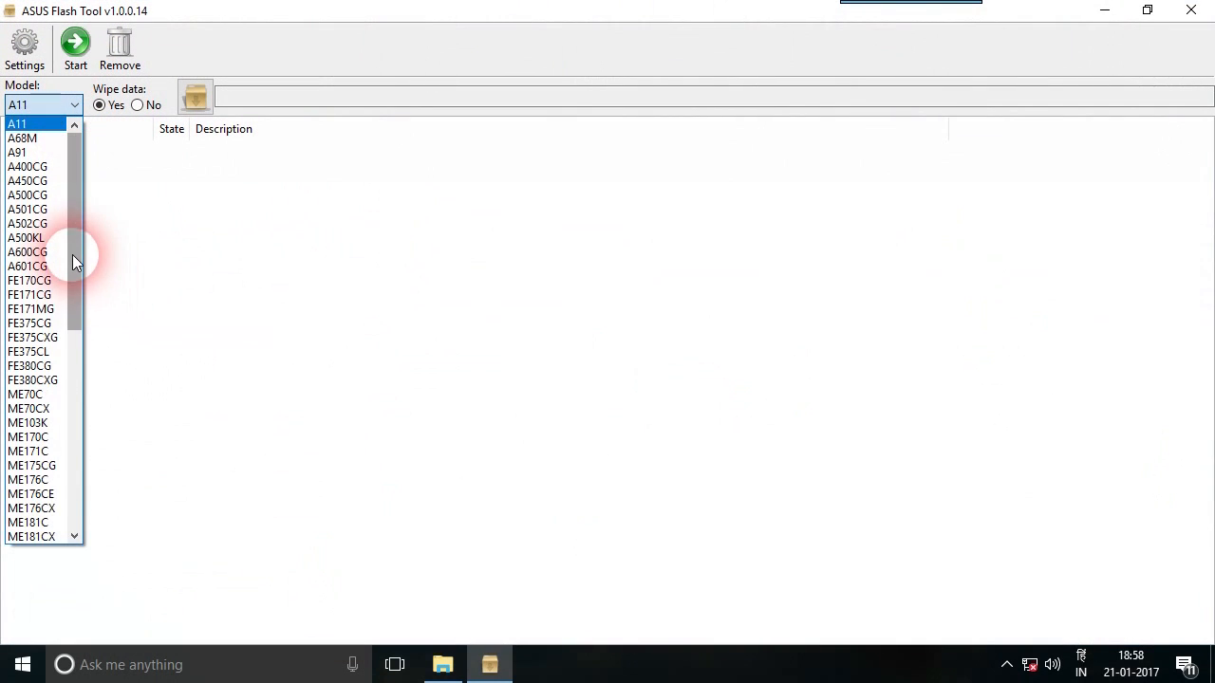
drag(74, 255, 132, 492)
click(41, 537)
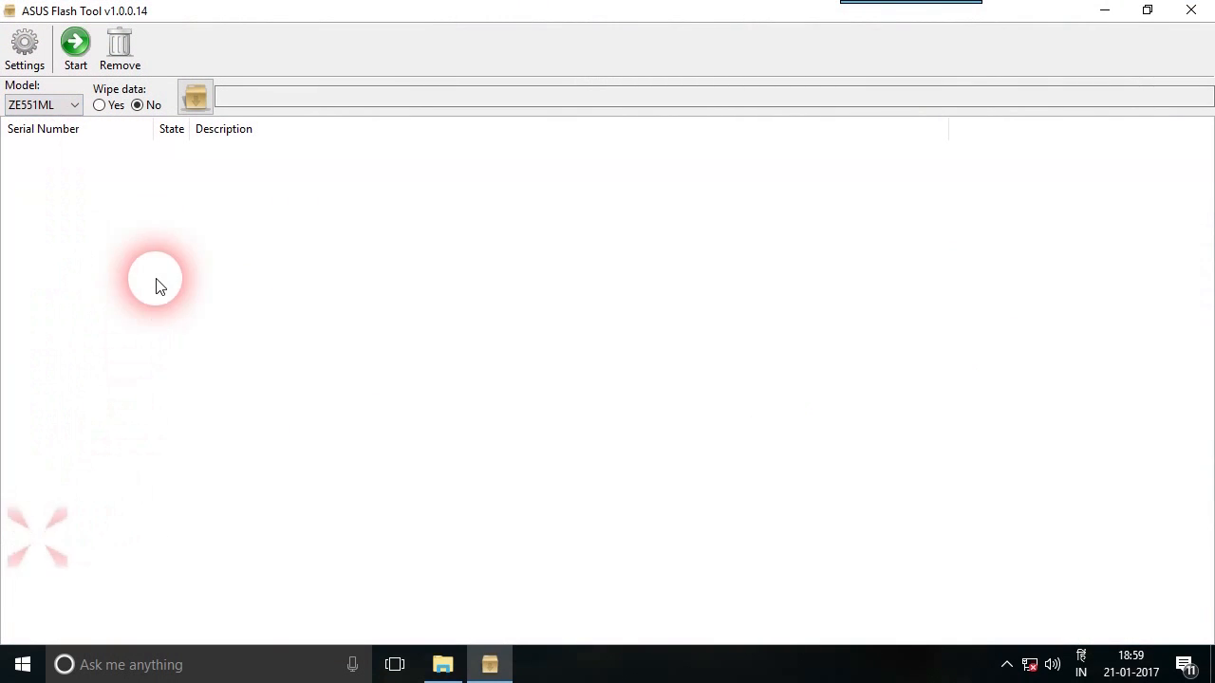
Load WW_ZE551ML_2.20.40.196_20160815.raw from the ROM folder as the image file.
click(195, 94)
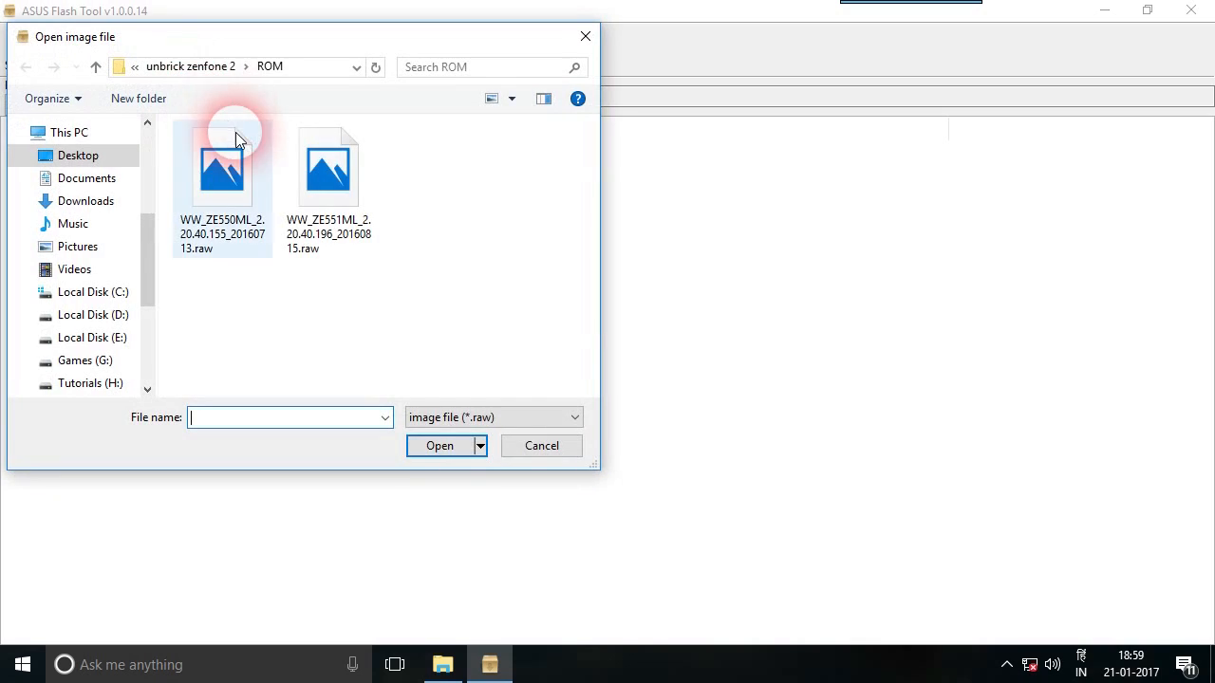
click(349, 188)
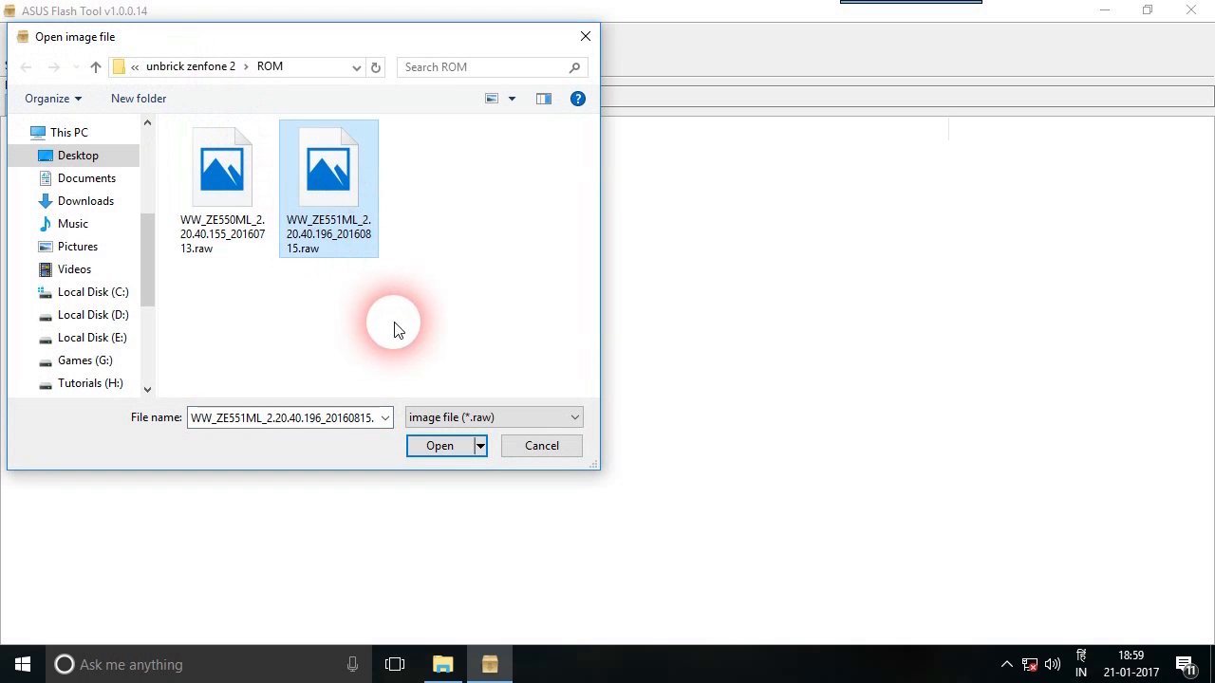
click(446, 452)
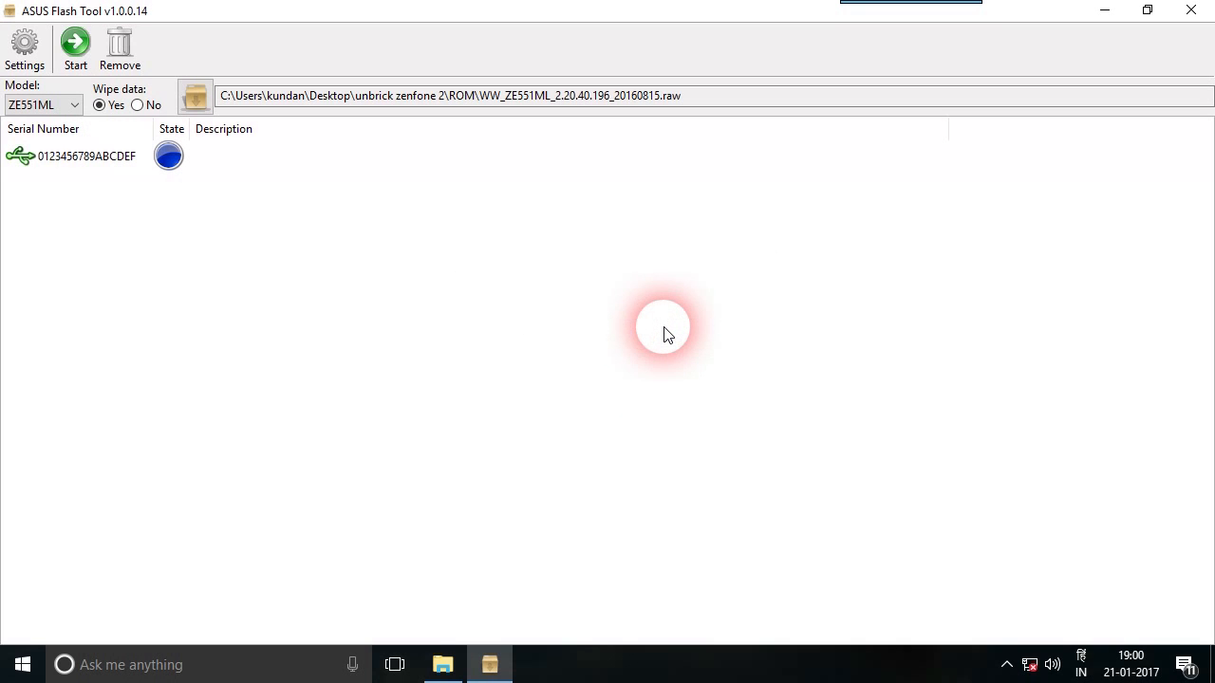
Select the connected phone and start flashing the image to it, agreeing to wipe its data.
click(80, 159)
click(78, 158)
click(75, 45)
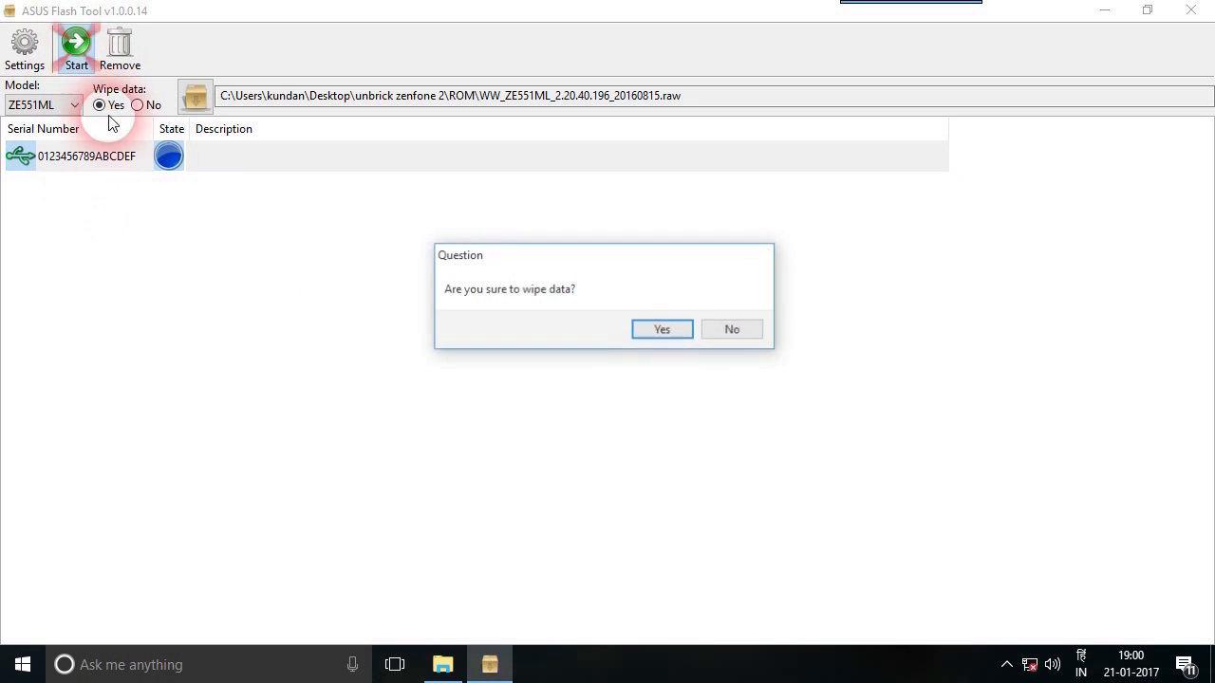
click(664, 330)
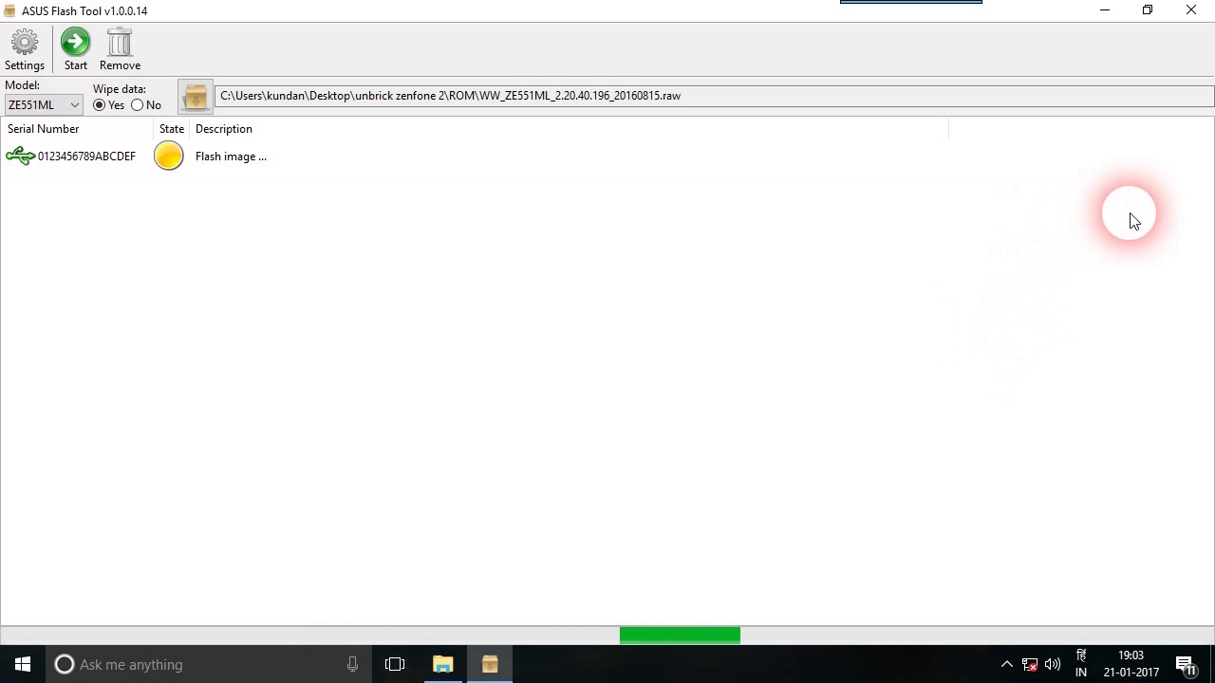
Force ASUS Flash Tool to close during the flash and relaunch it from the desktop.
click(1192, 17)
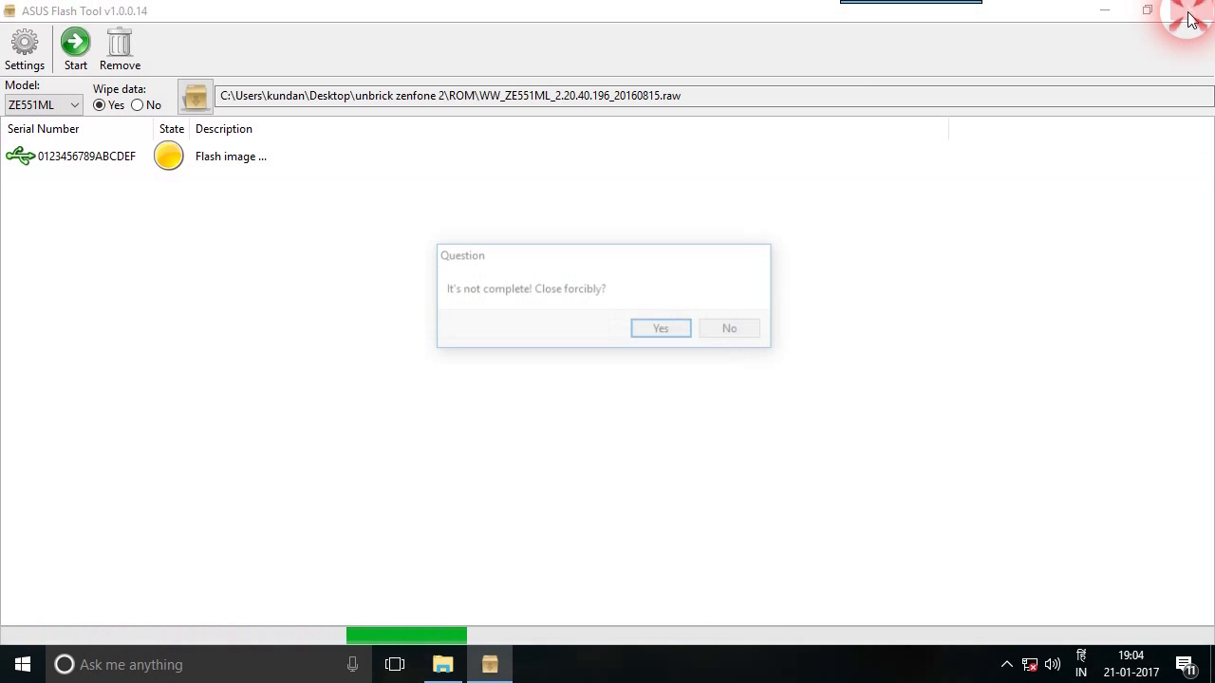
click(664, 332)
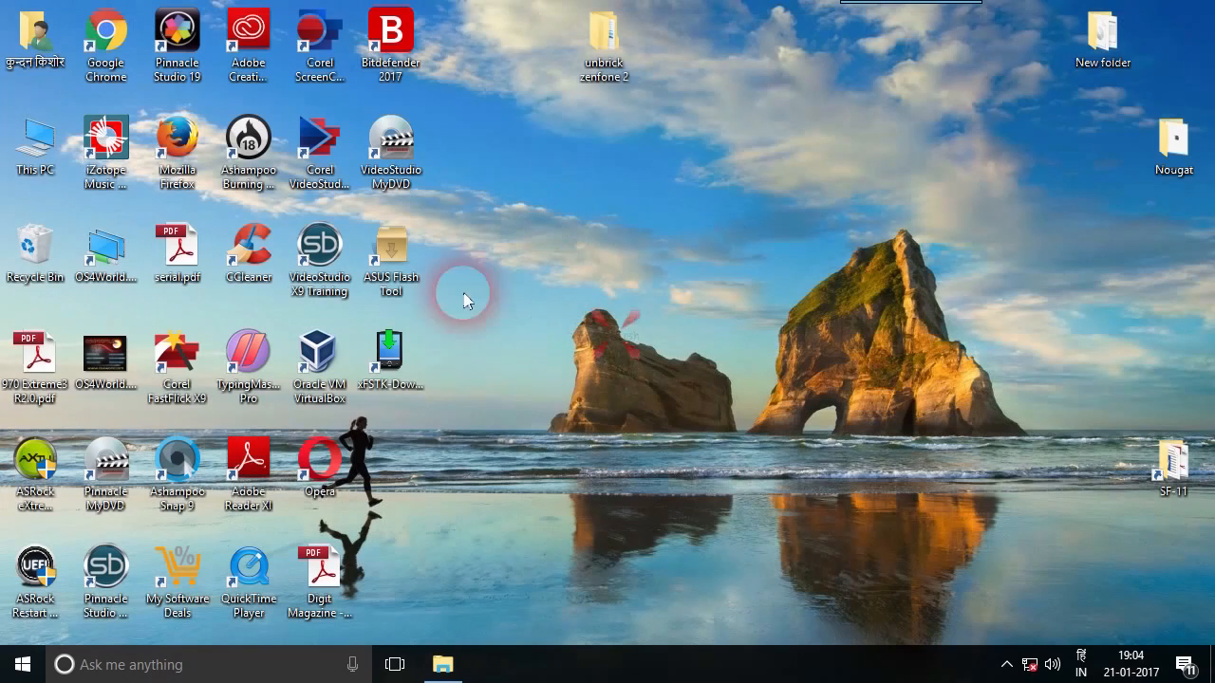
double_click(389, 264)
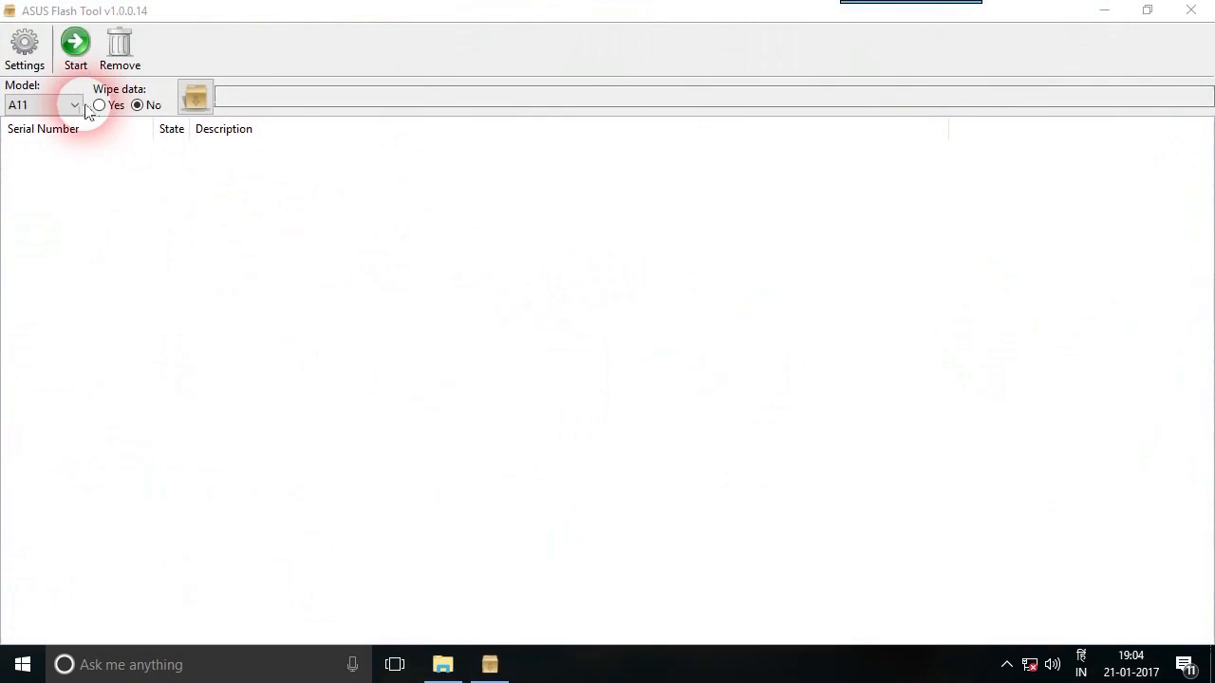
Set the model to ZE551ML and load WW_ZE551ML_2.20.40.196_20160815.raw as the image file in the reopened tool.
click(75, 105)
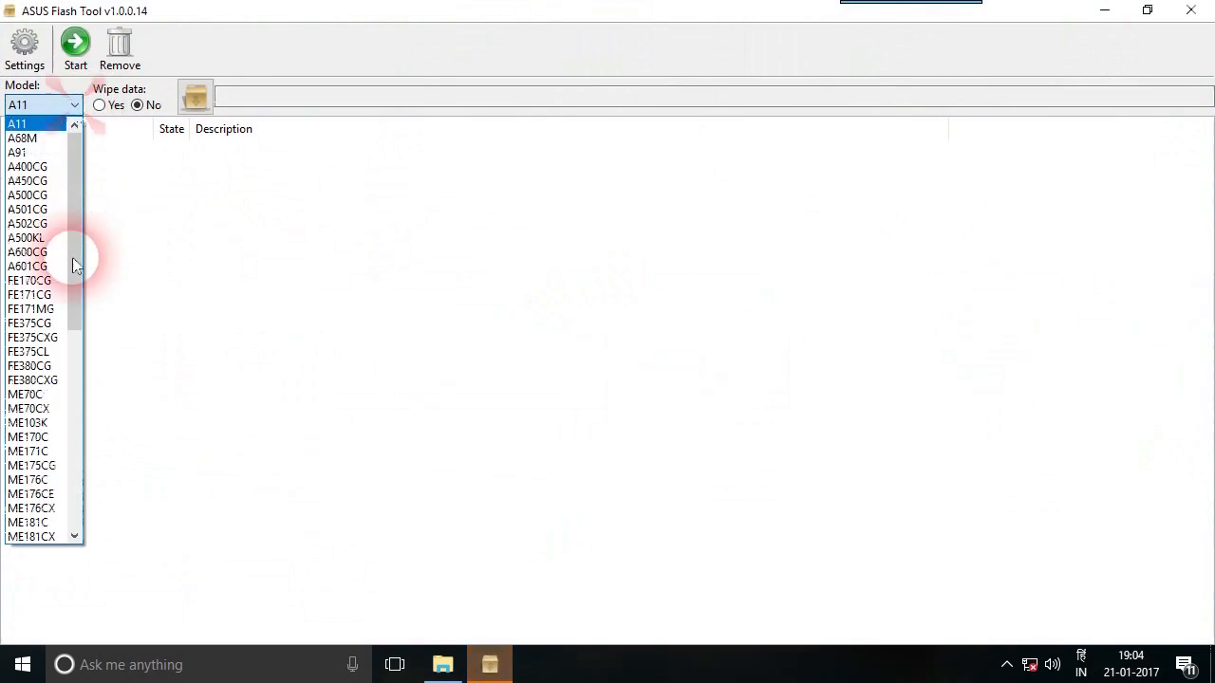
drag(75, 276, 76, 506)
click(29, 536)
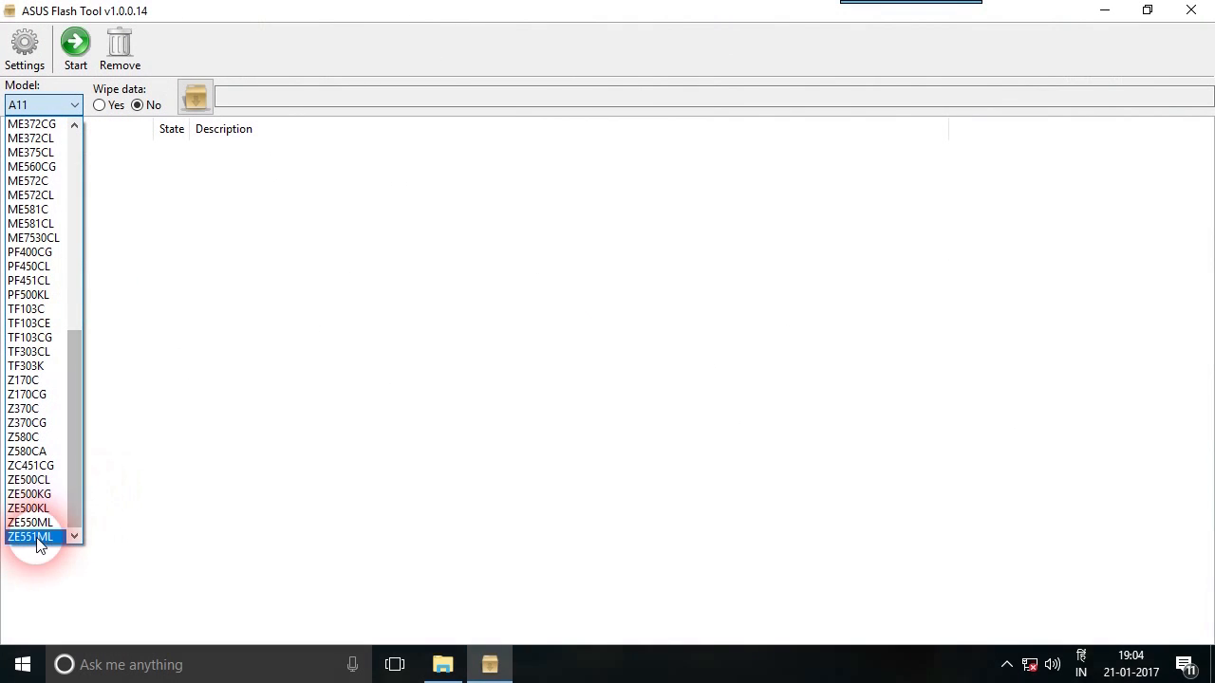
click(197, 99)
click(325, 190)
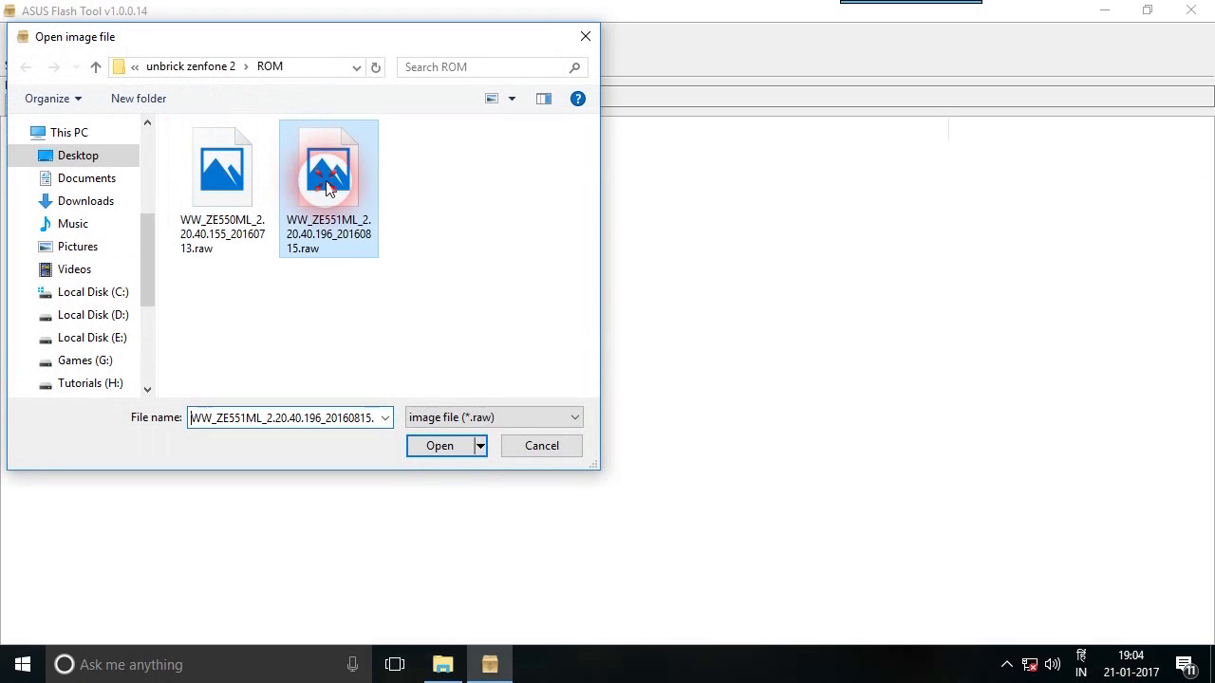
click(470, 450)
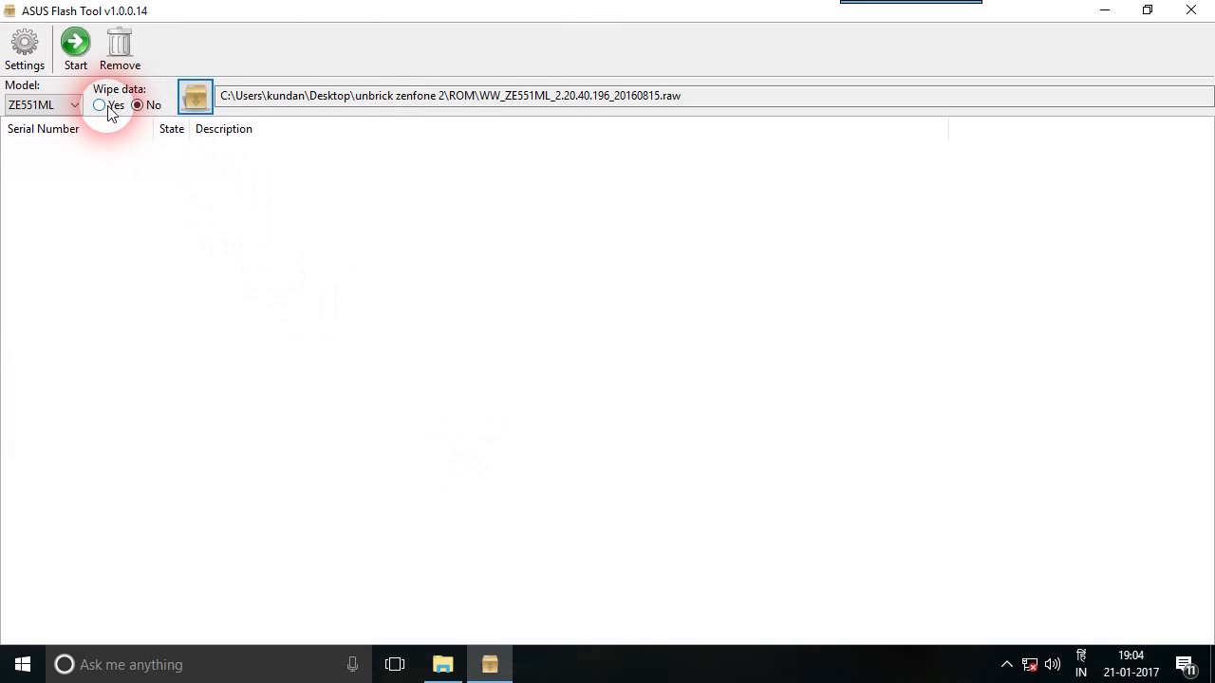
Set Wipe data to Yes and restart flashing on the reconnected phone, agreeing to the data wipe.
click(100, 106)
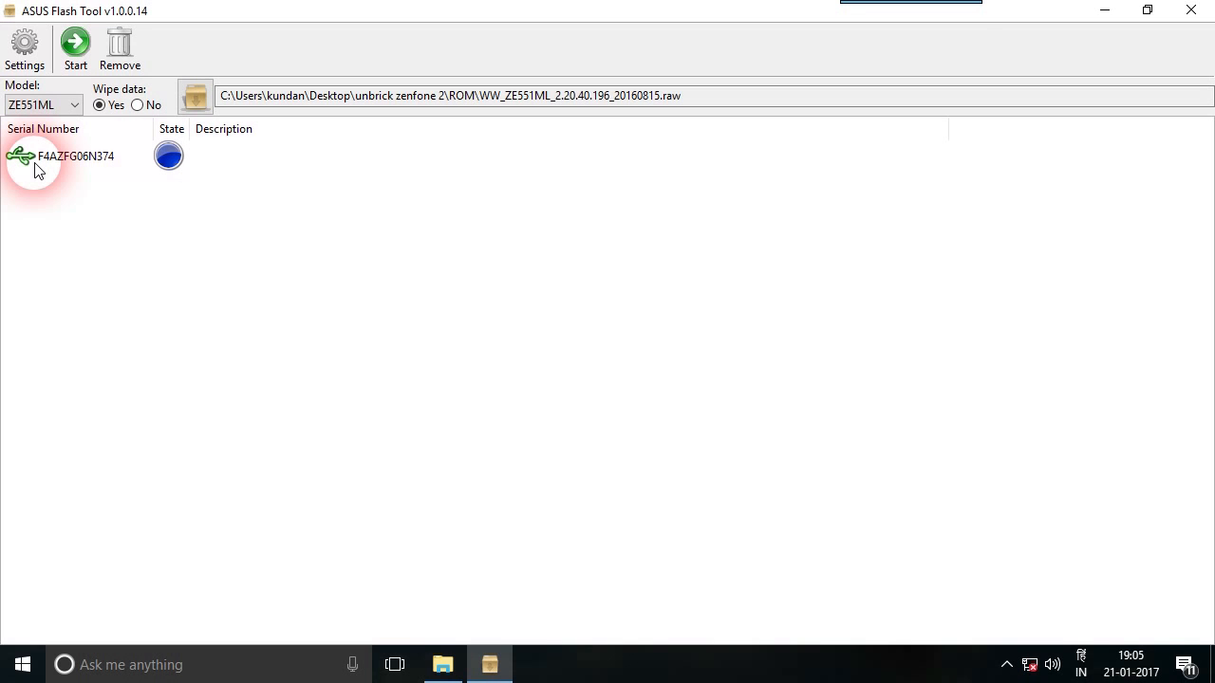
click(76, 50)
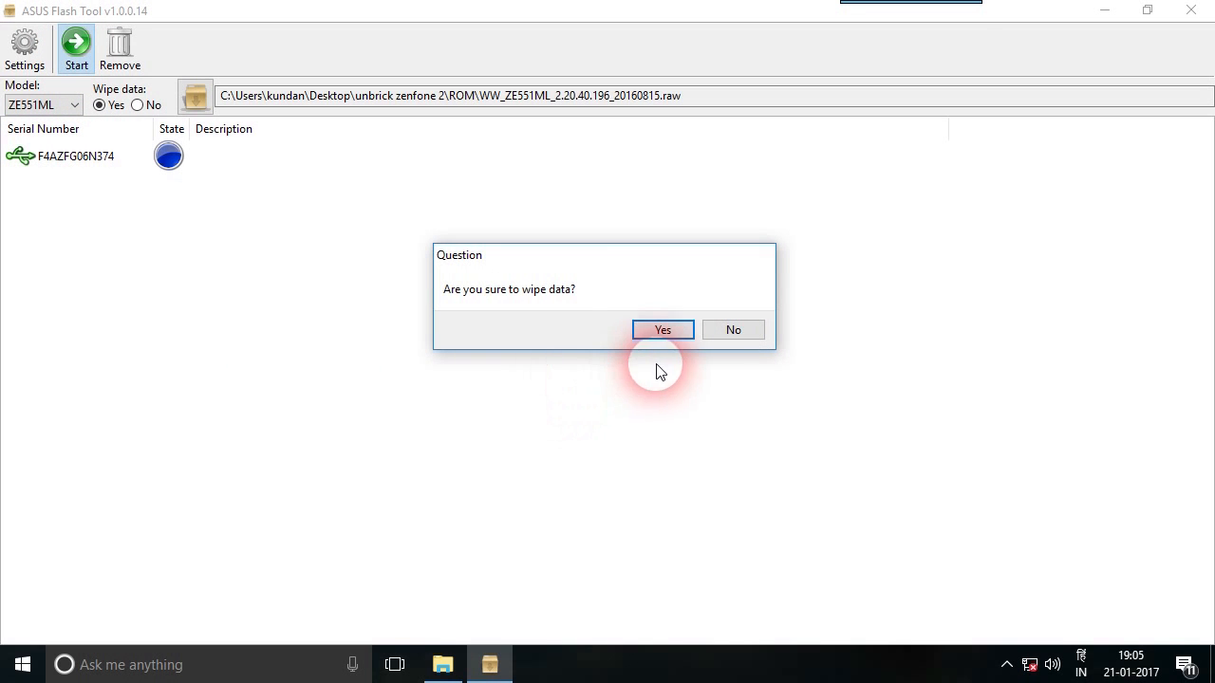
click(664, 331)
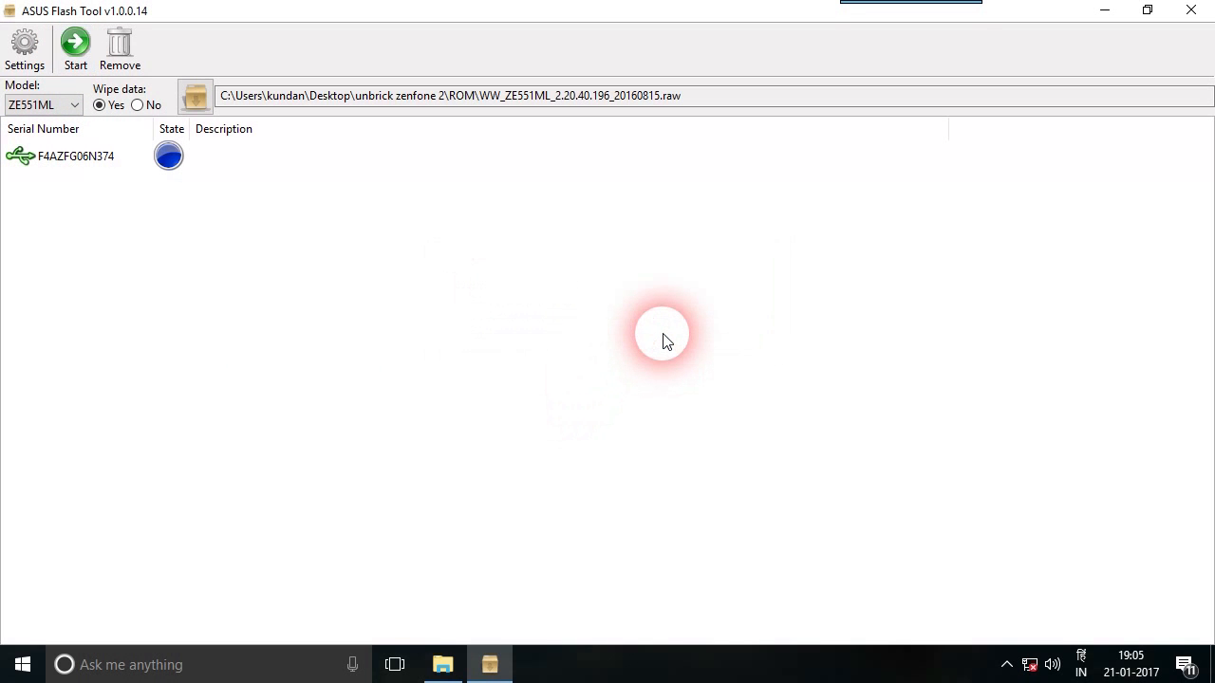